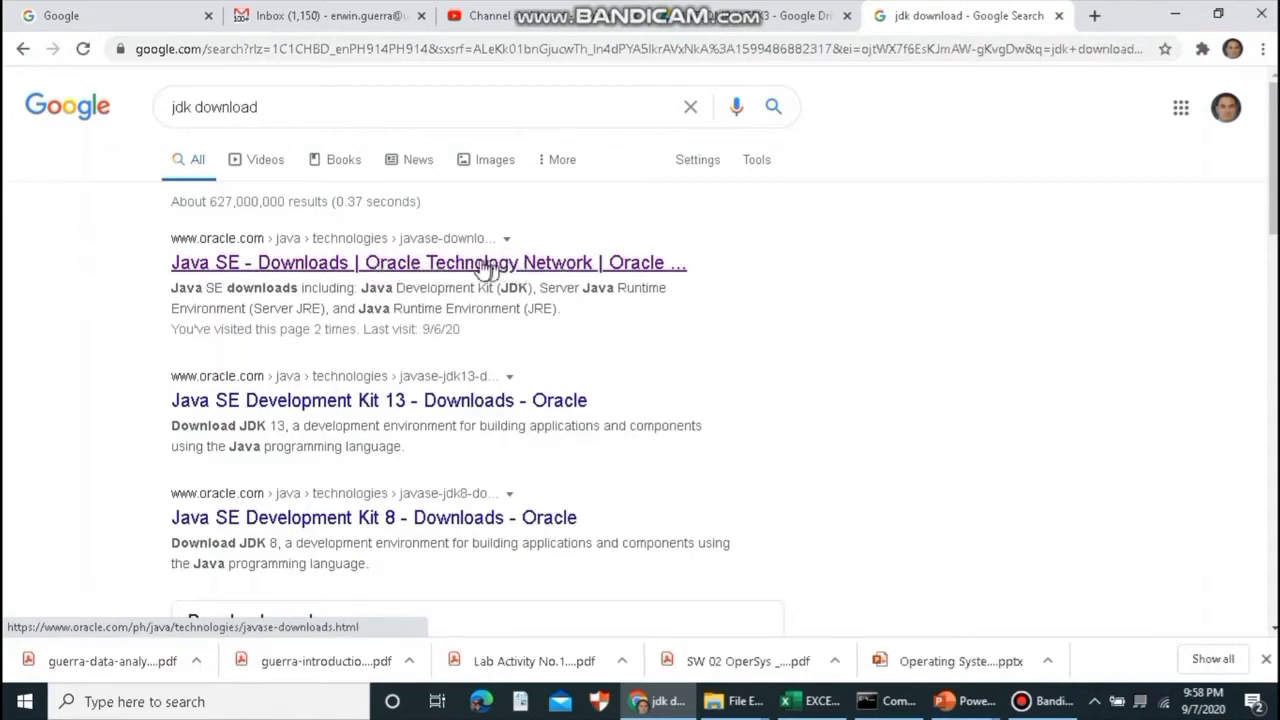
- Open Oracle's Java SE Downloads page, highlight Java SE 14, and follow the JDK Download link
click(447, 270)
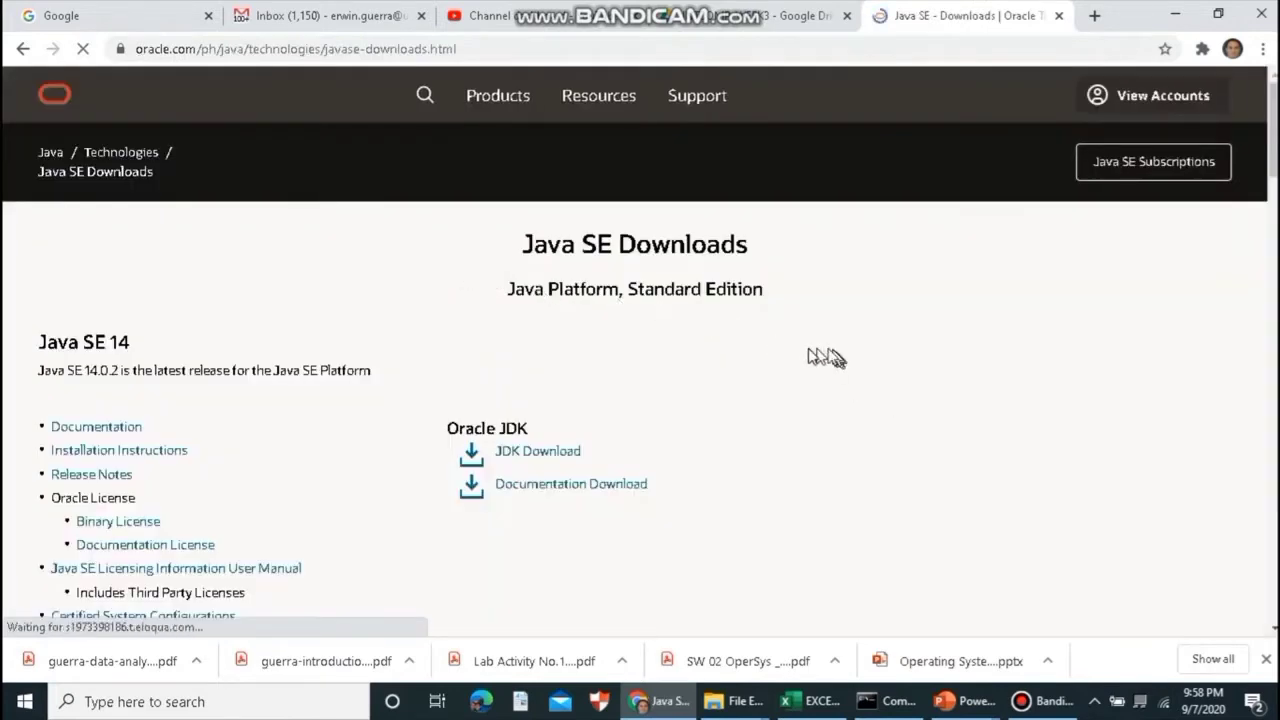
scroll(740, 382, down, 1)
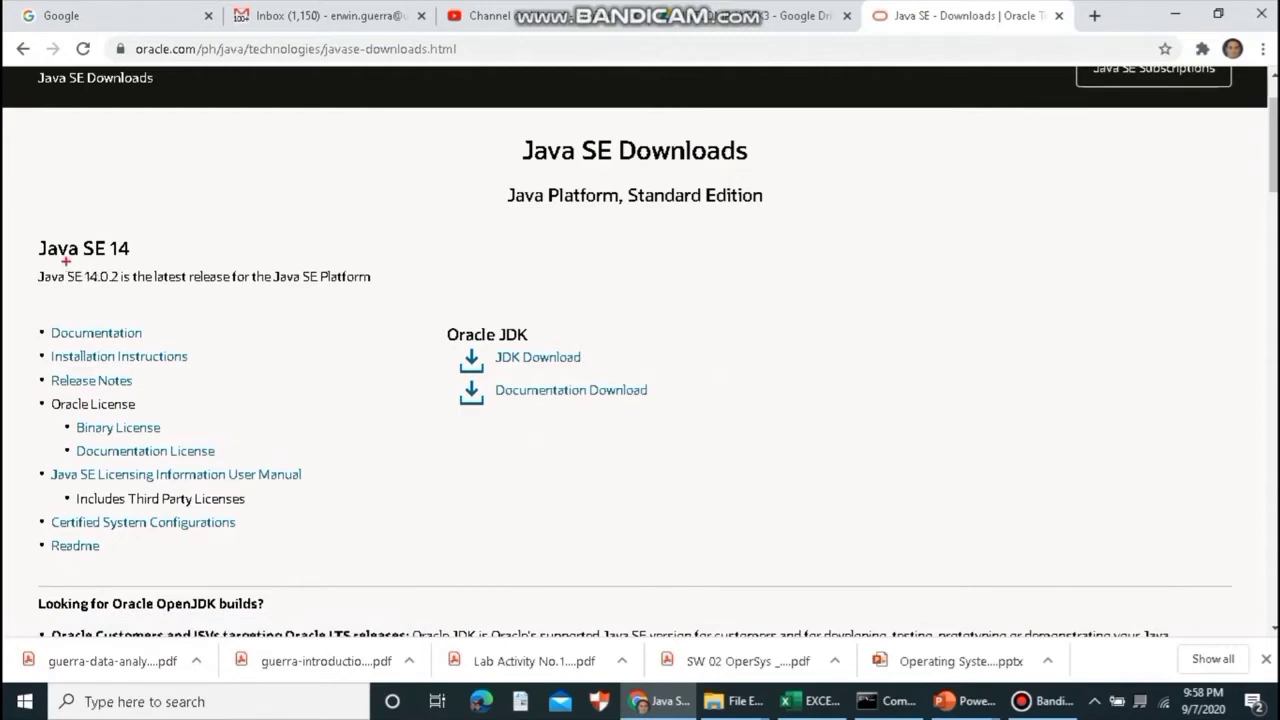
drag(58, 260, 114, 260)
drag(135, 285, 203, 287)
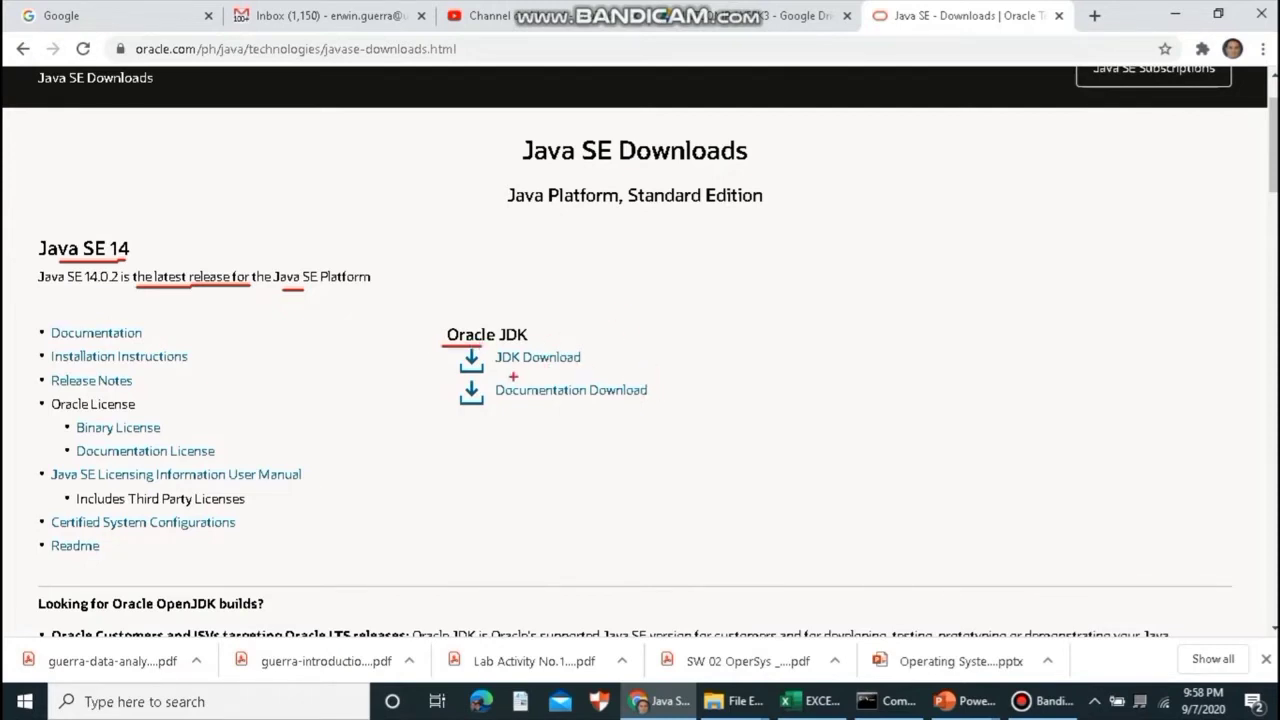
drag(498, 370, 556, 369)
key(Escape)
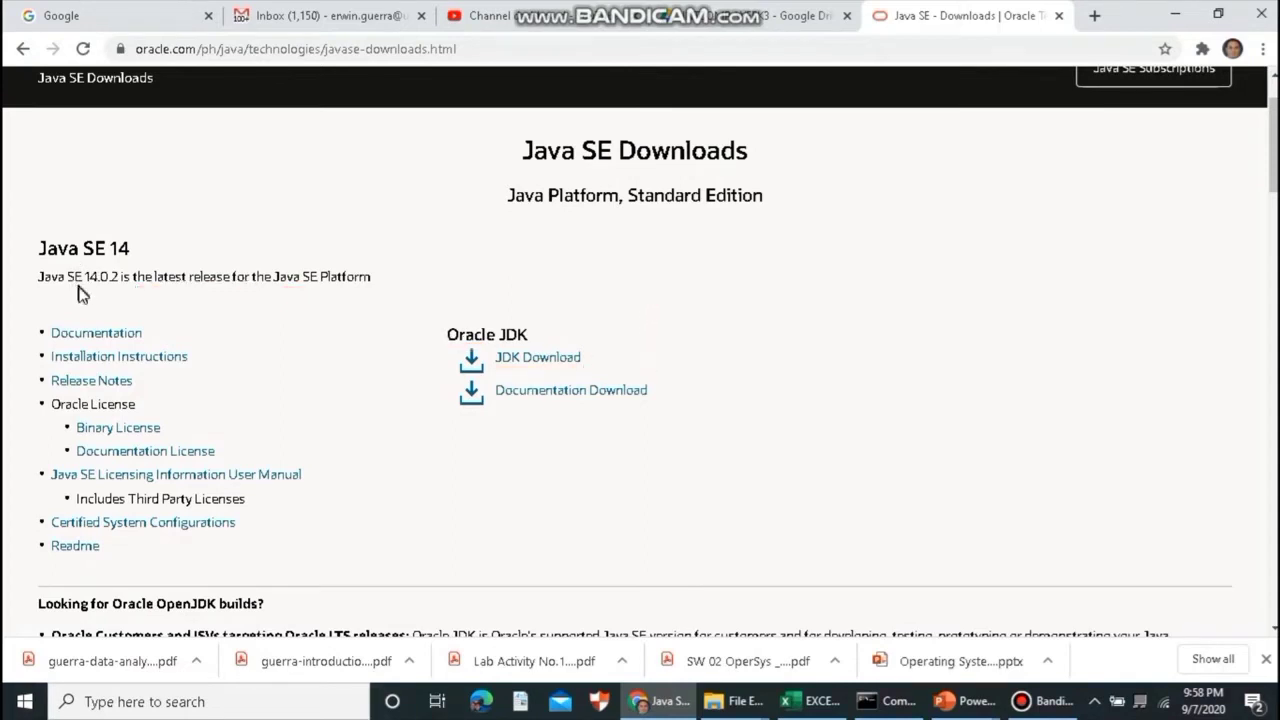
click(540, 358)
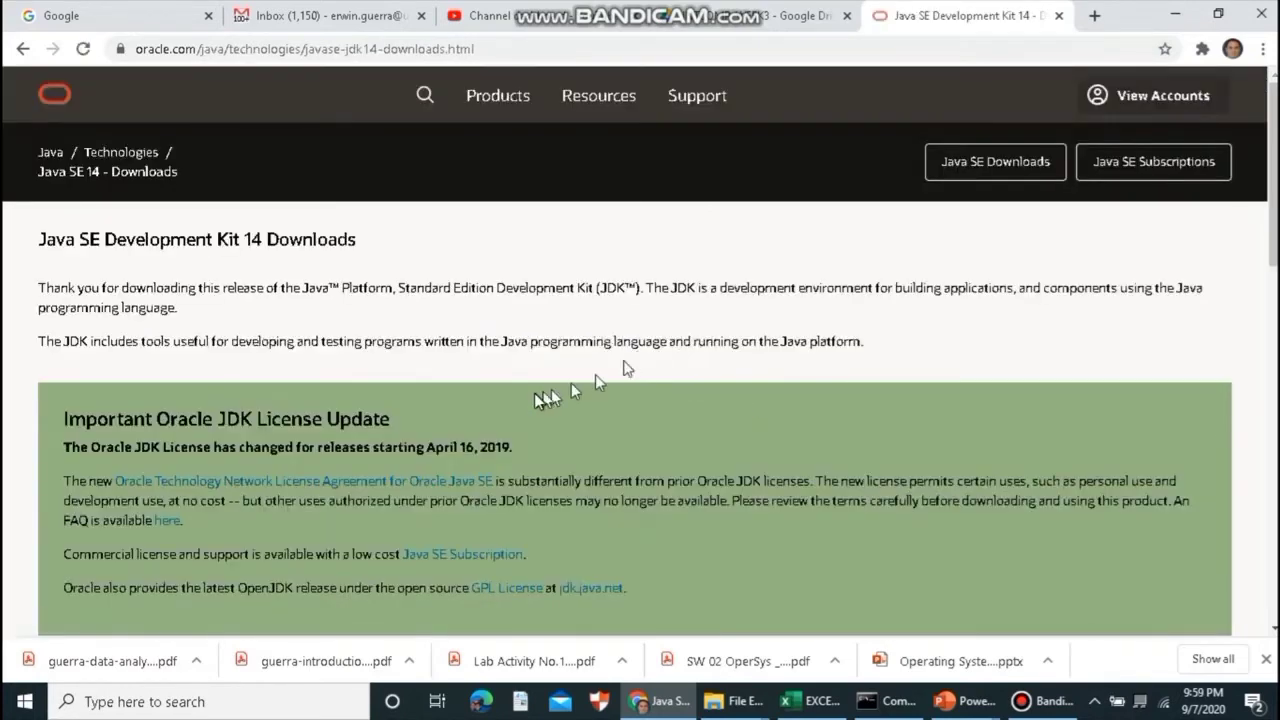
- Scroll to the JDK 14.0.2 table and request the Windows x64 Installer jdk-14.0.2_windows-x64_bin.exe
scroll(581, 390, down, 2)
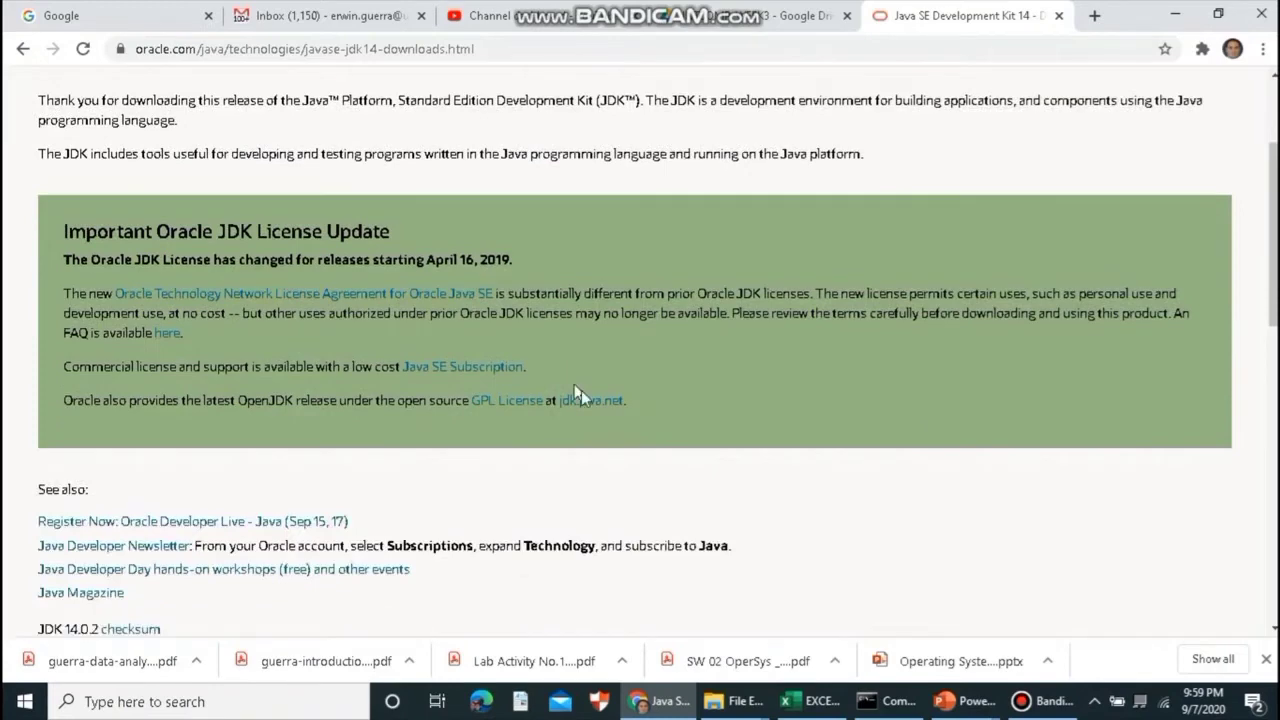
scroll(579, 389, down, 4)
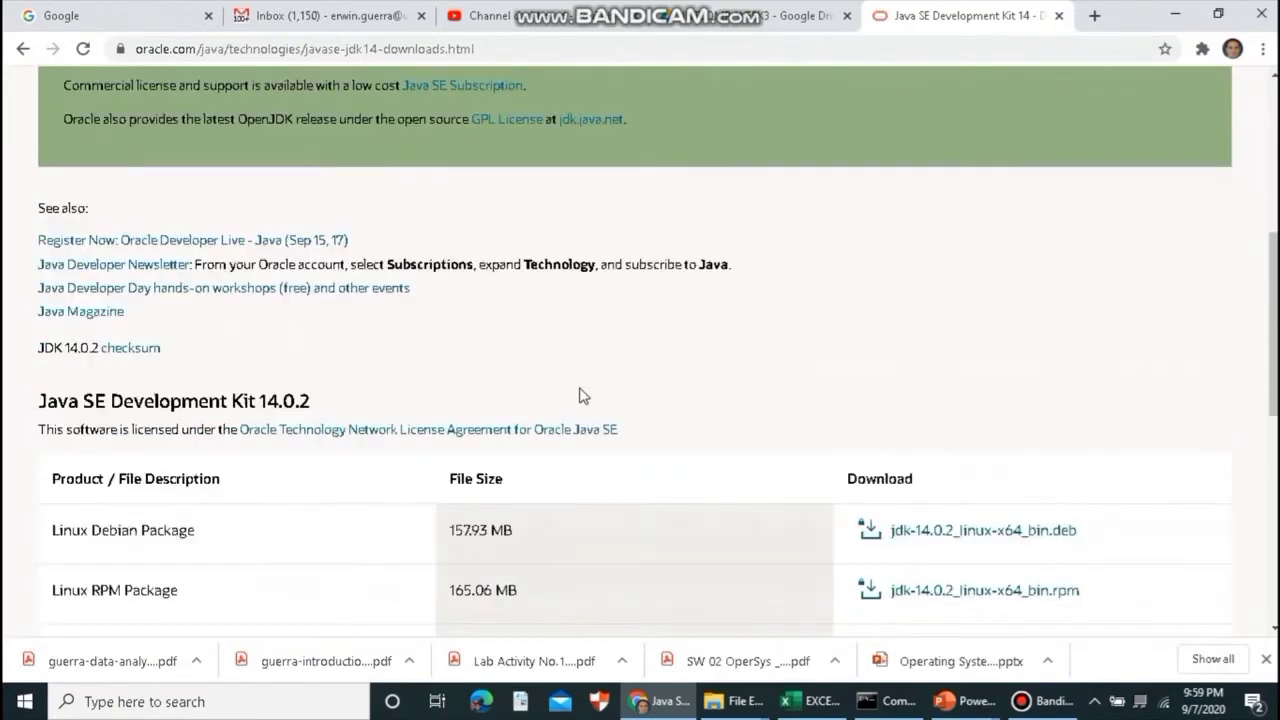
scroll(579, 393, down, 1)
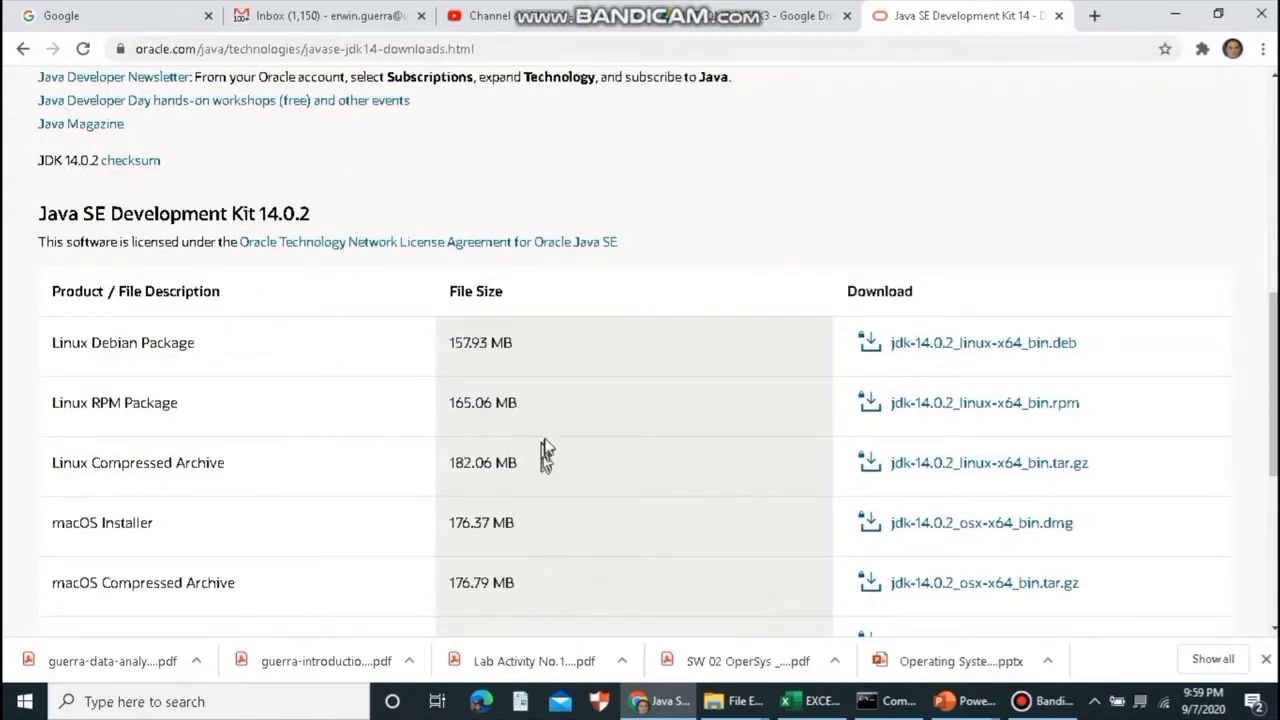
scroll(686, 485, down, 1)
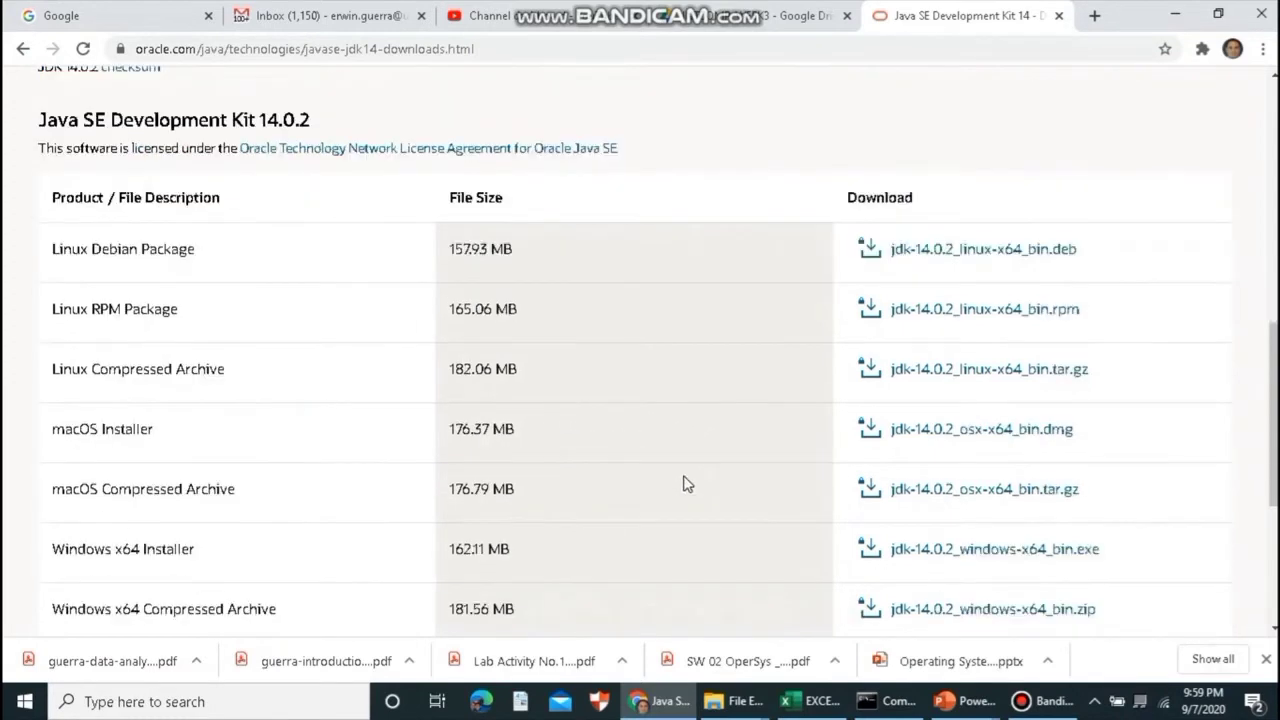
scroll(646, 477, down, 1)
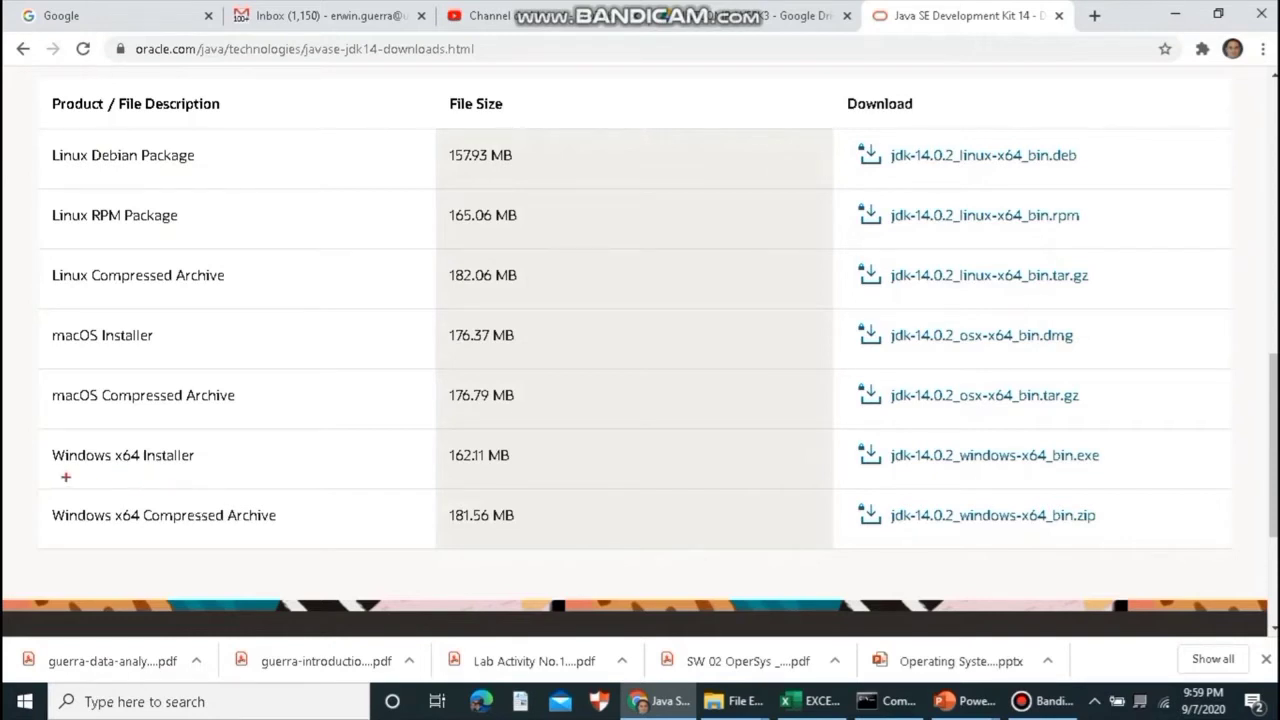
drag(58, 466, 184, 458)
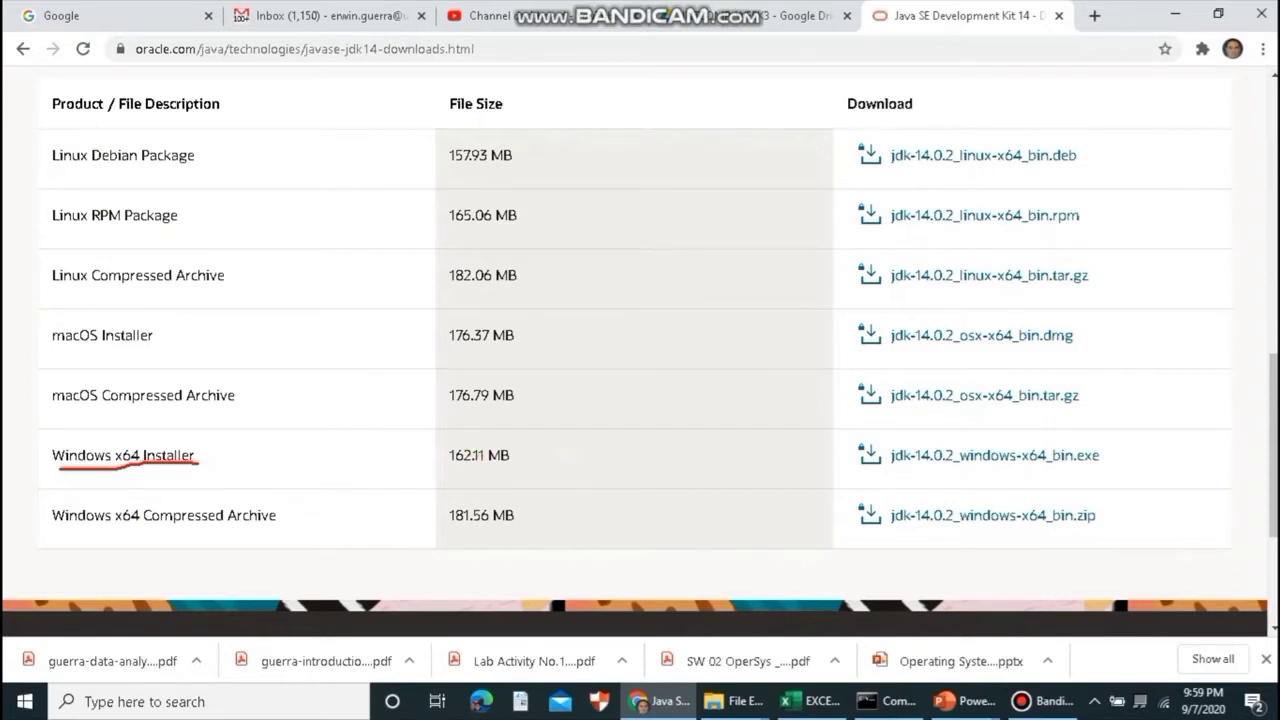
key(Escape)
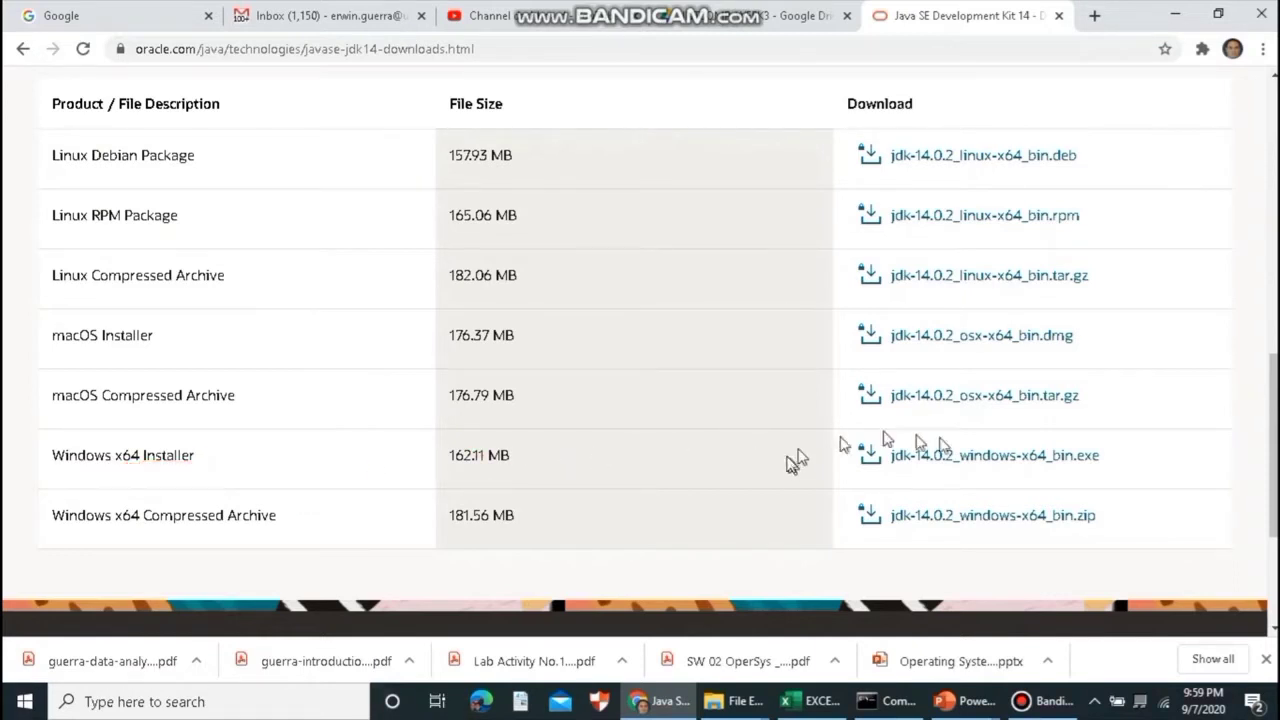
click(1015, 458)
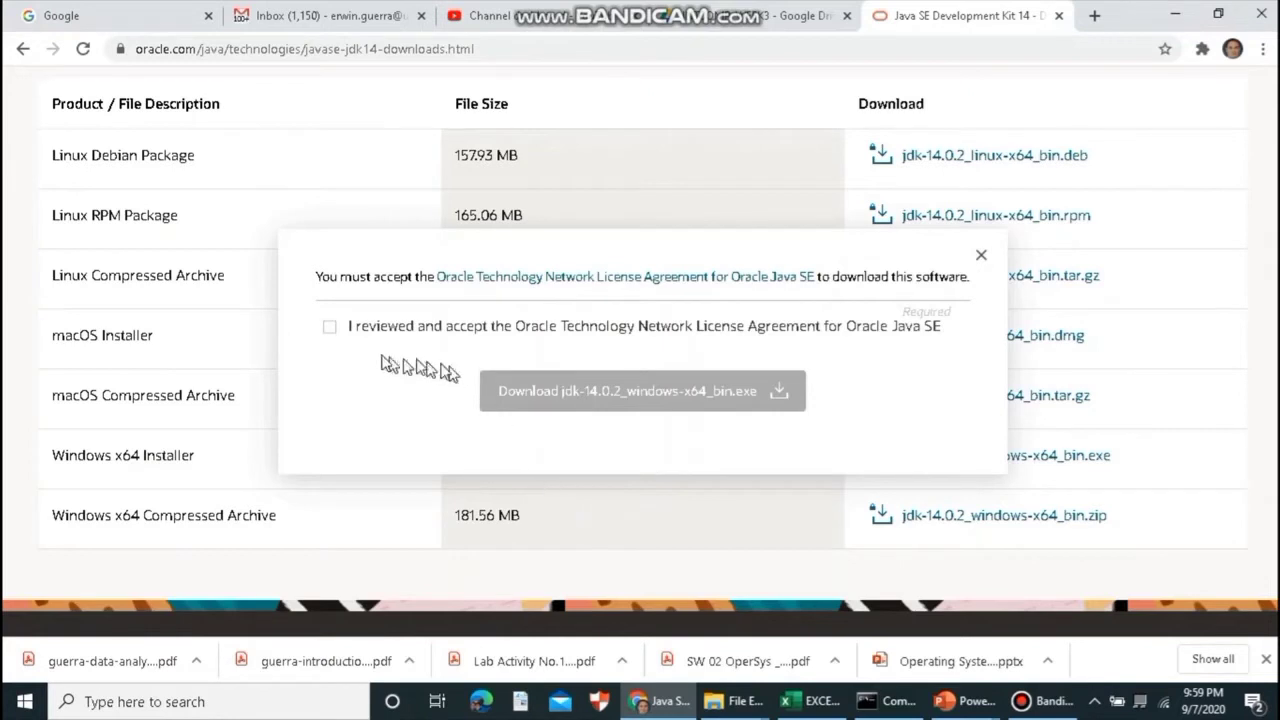
- Accept the Oracle license, download jdk-14.0.2_windows-x64_bin.exe, and keep it past the security warning
click(329, 327)
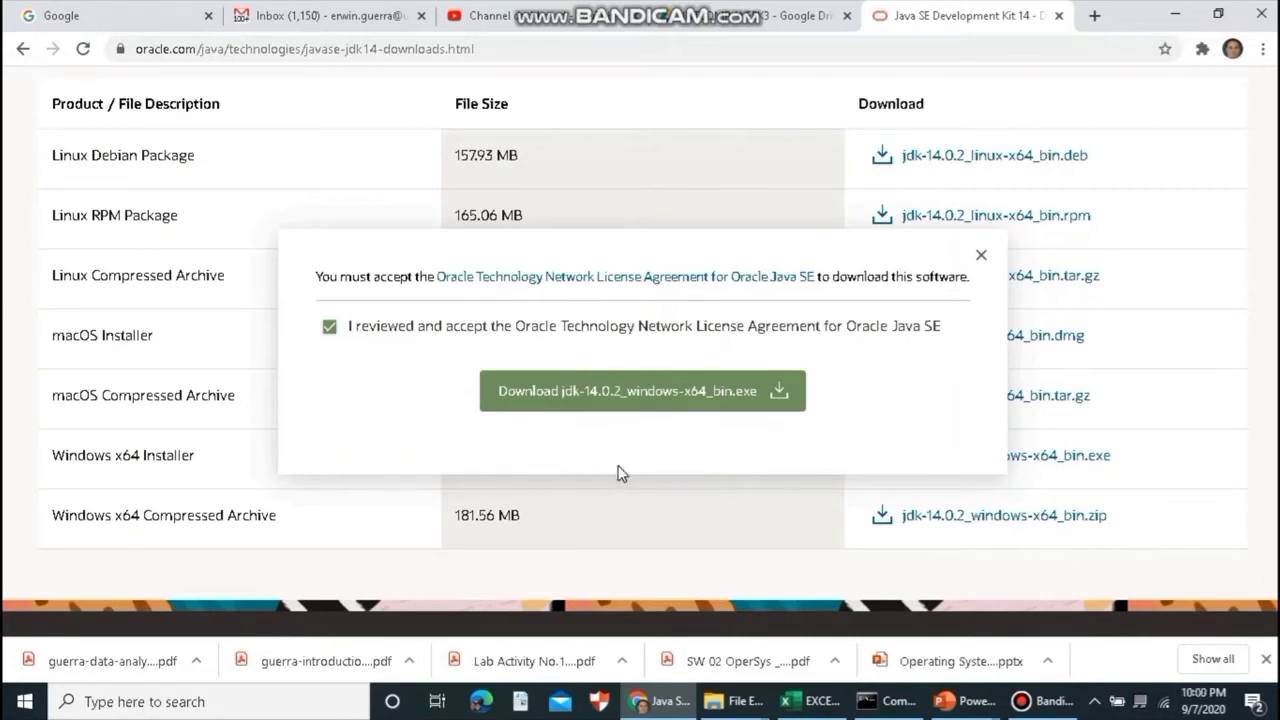
click(619, 399)
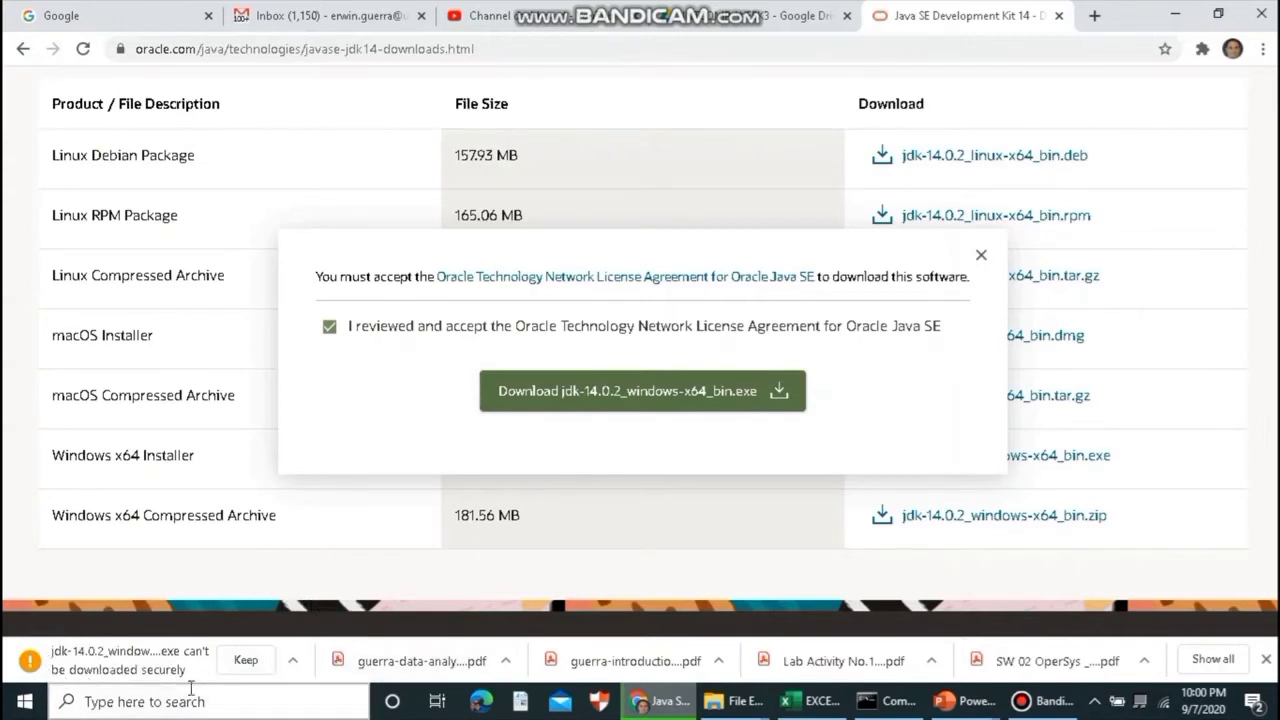
click(246, 661)
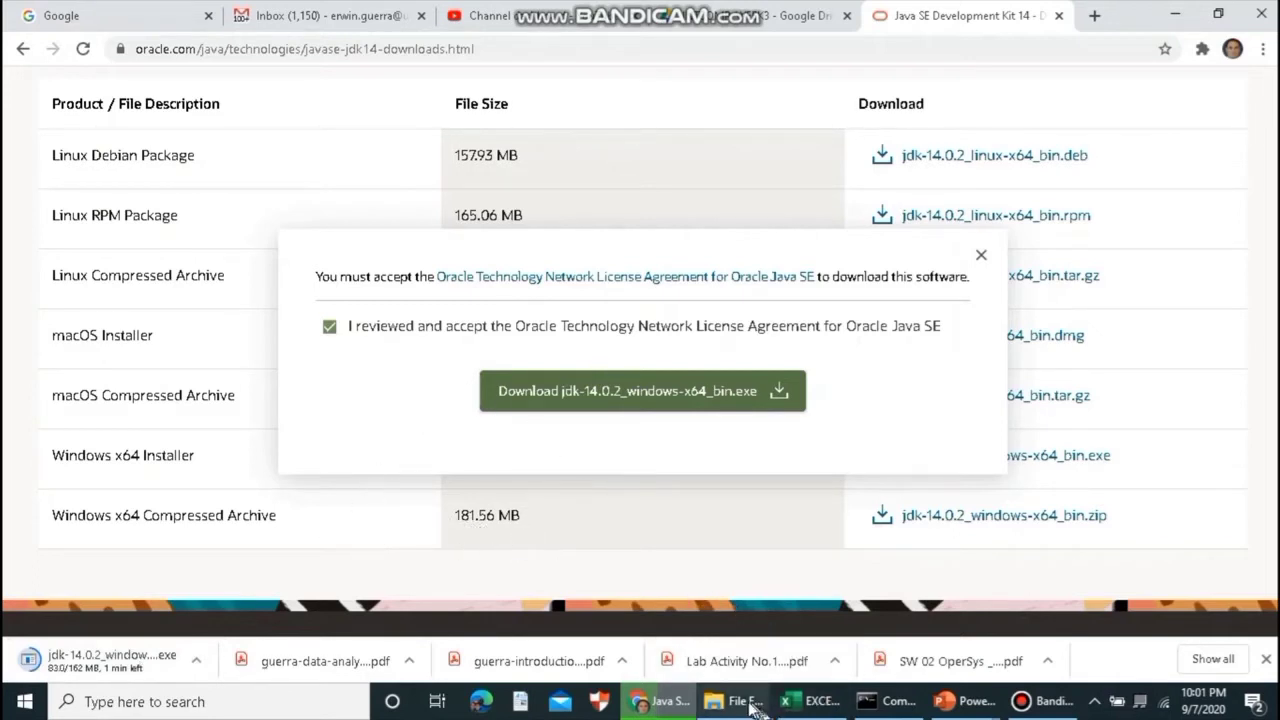
mouse_move(740, 698)
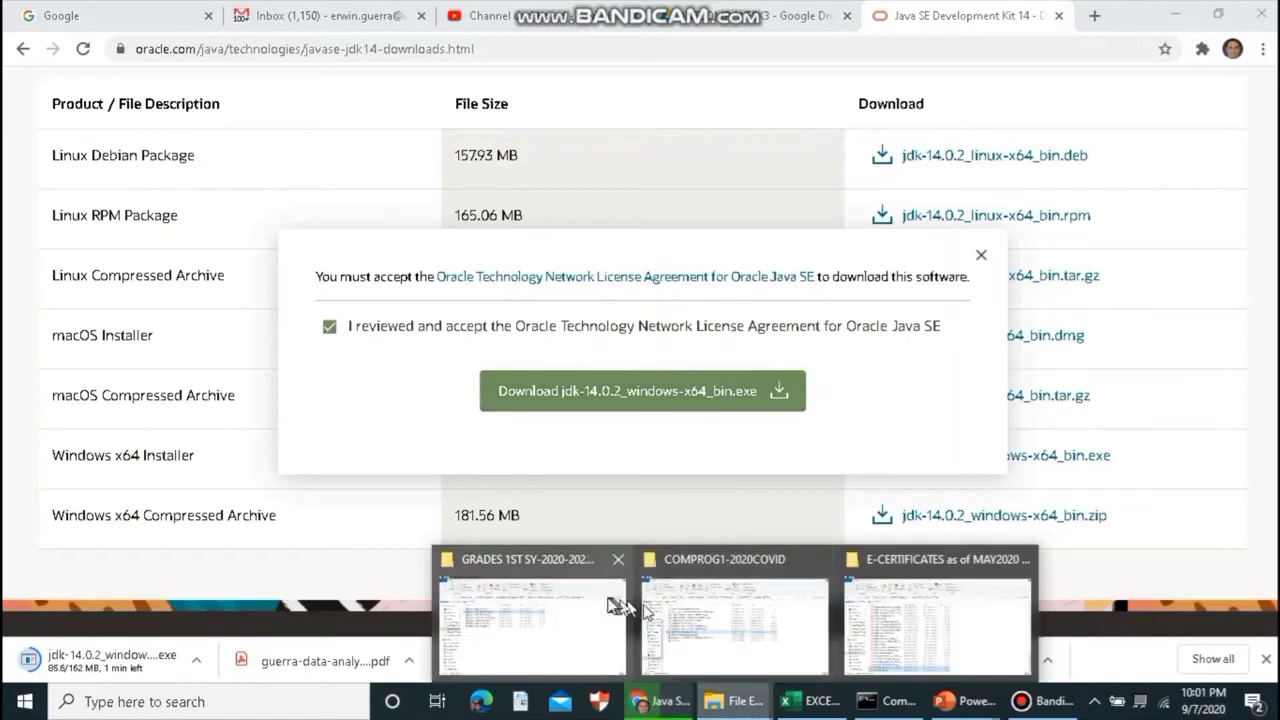
- Check the partial JDK download in File Explorer's Downloads folder, then switch back to Chrome
click(886, 614)
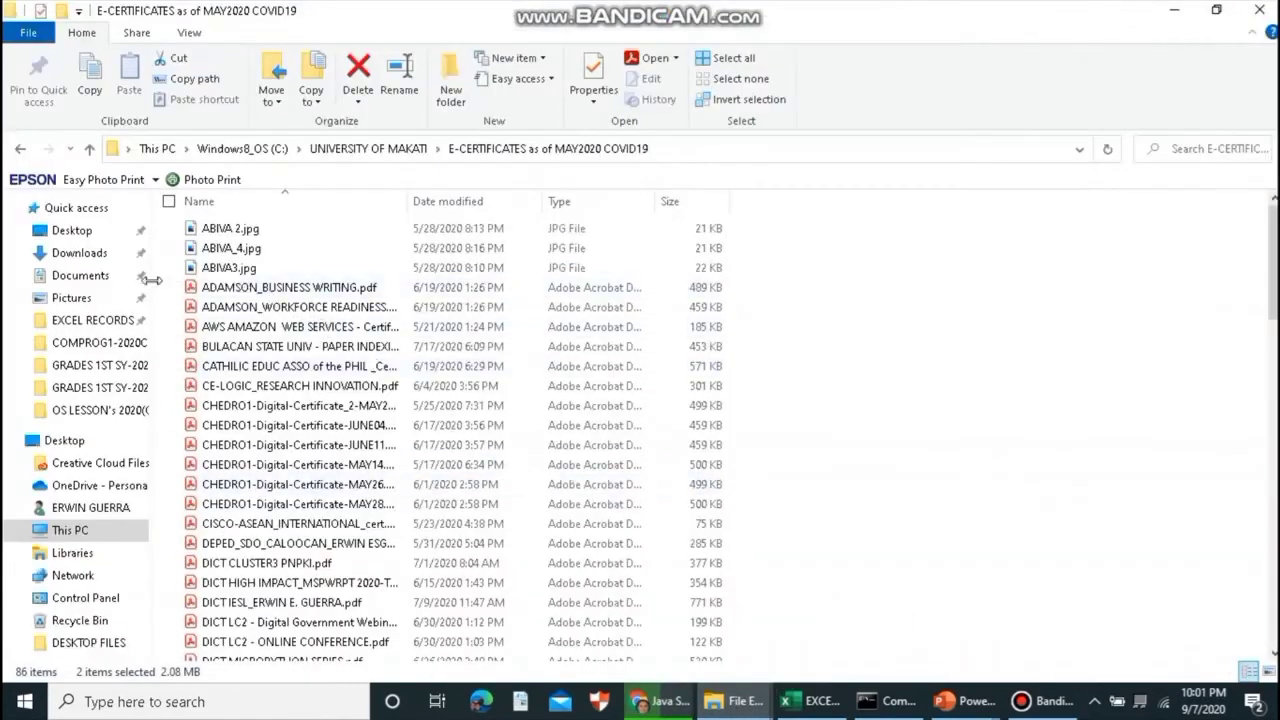
click(79, 253)
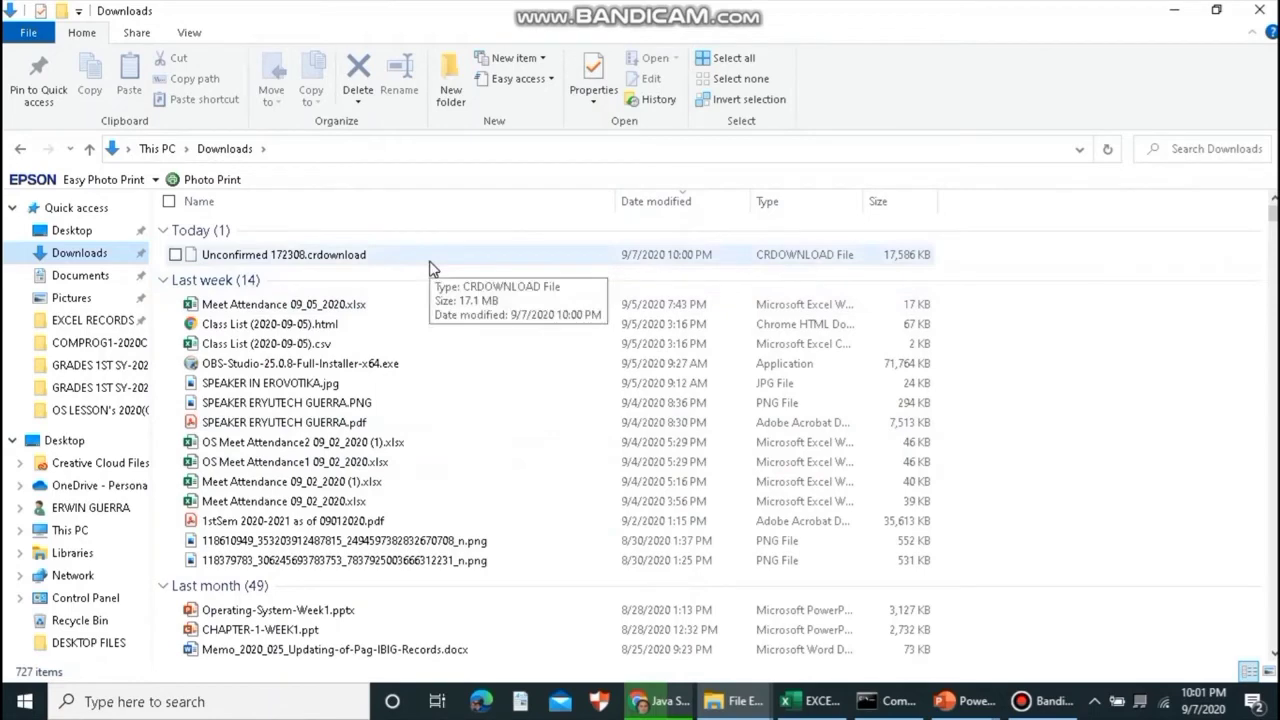
click(668, 700)
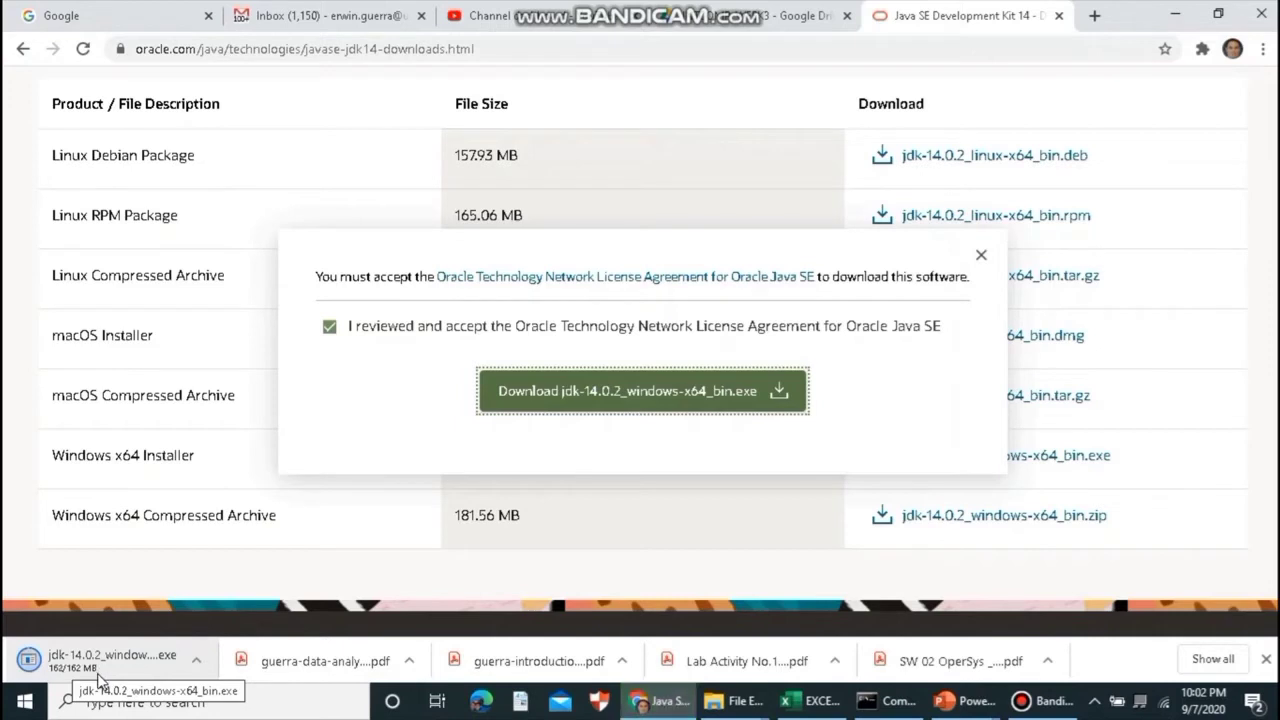
- Launch the finished jdk-14.0.2_windows-x64_bin.exe installer from the downloads bar and minimize Chrome
click(88, 658)
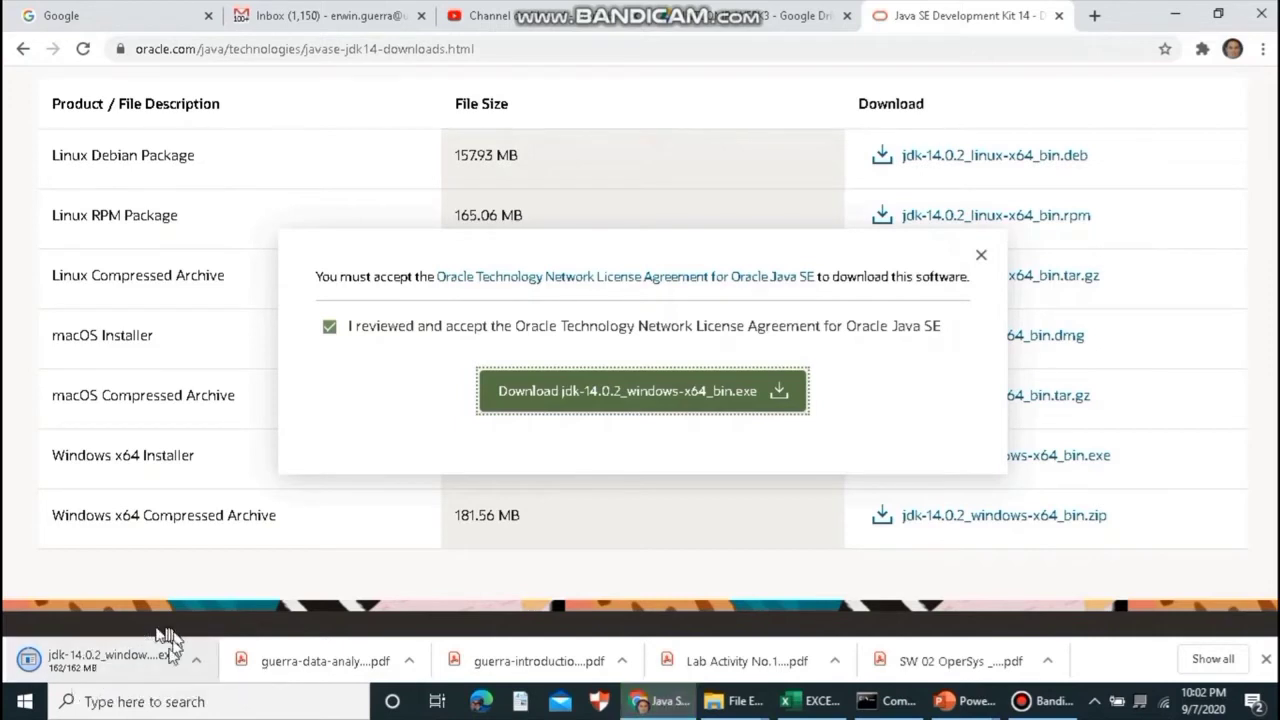
click(198, 666)
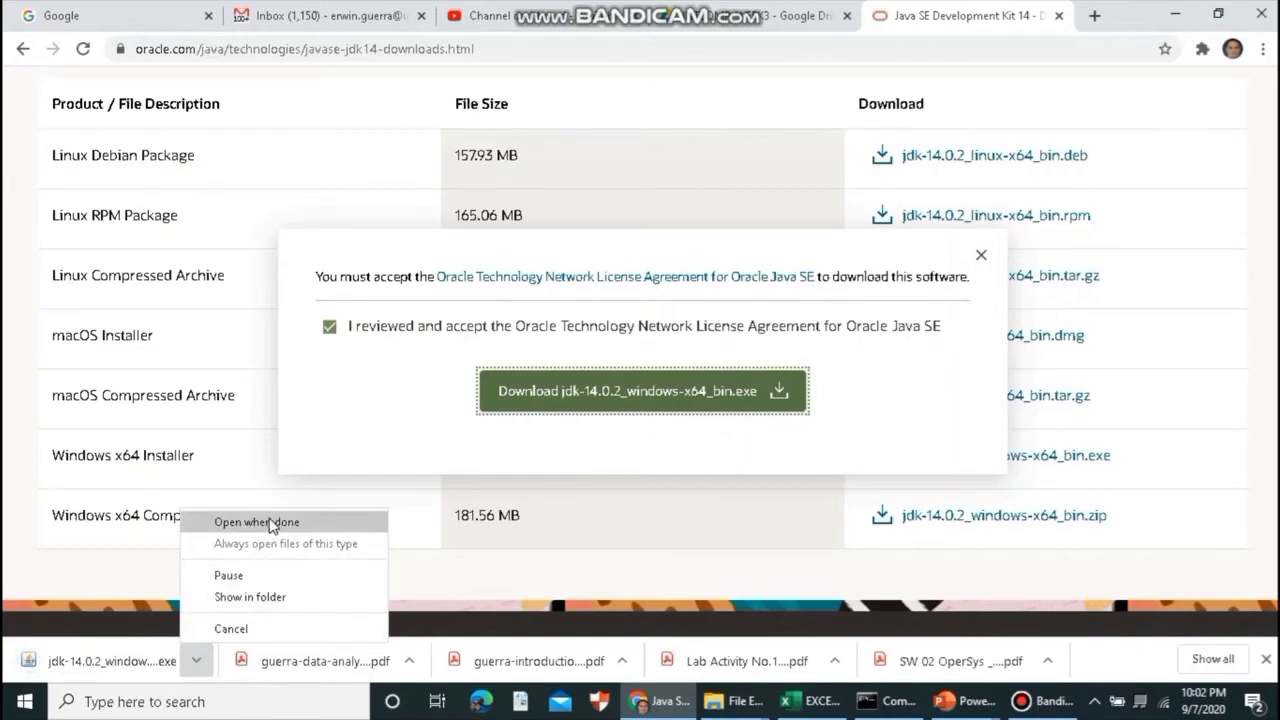
click(272, 523)
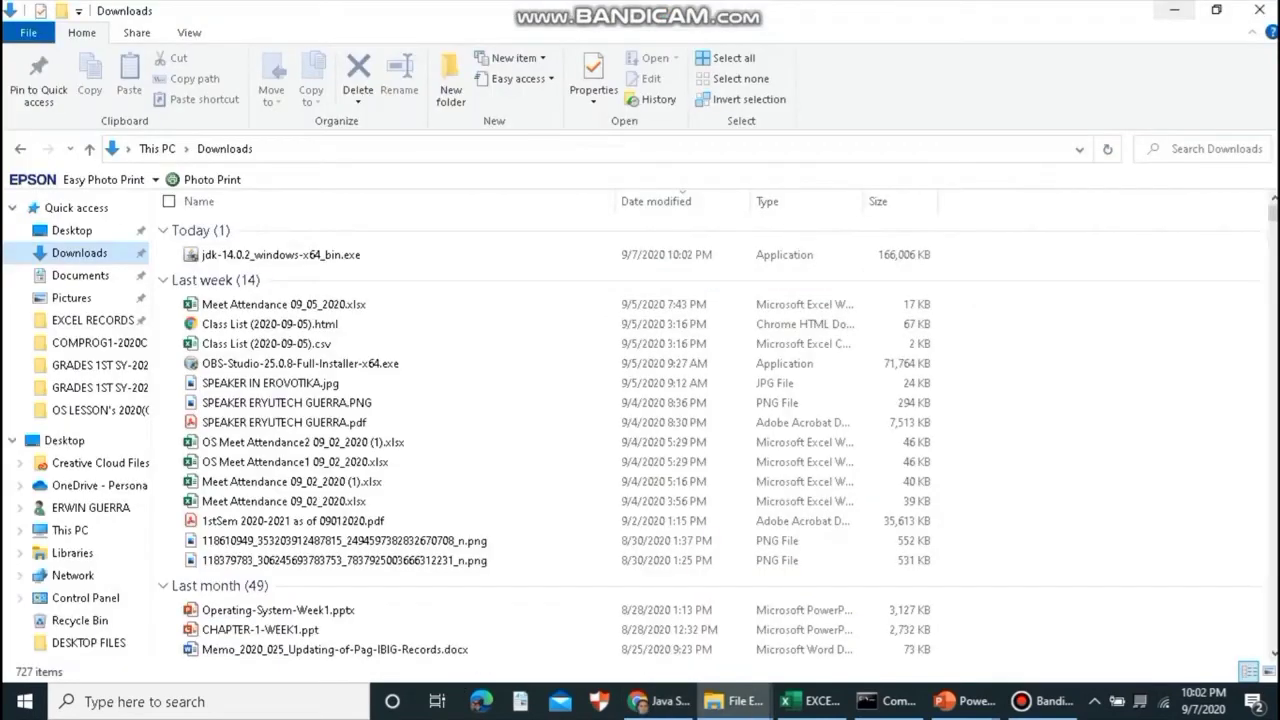
click(1175, 14)
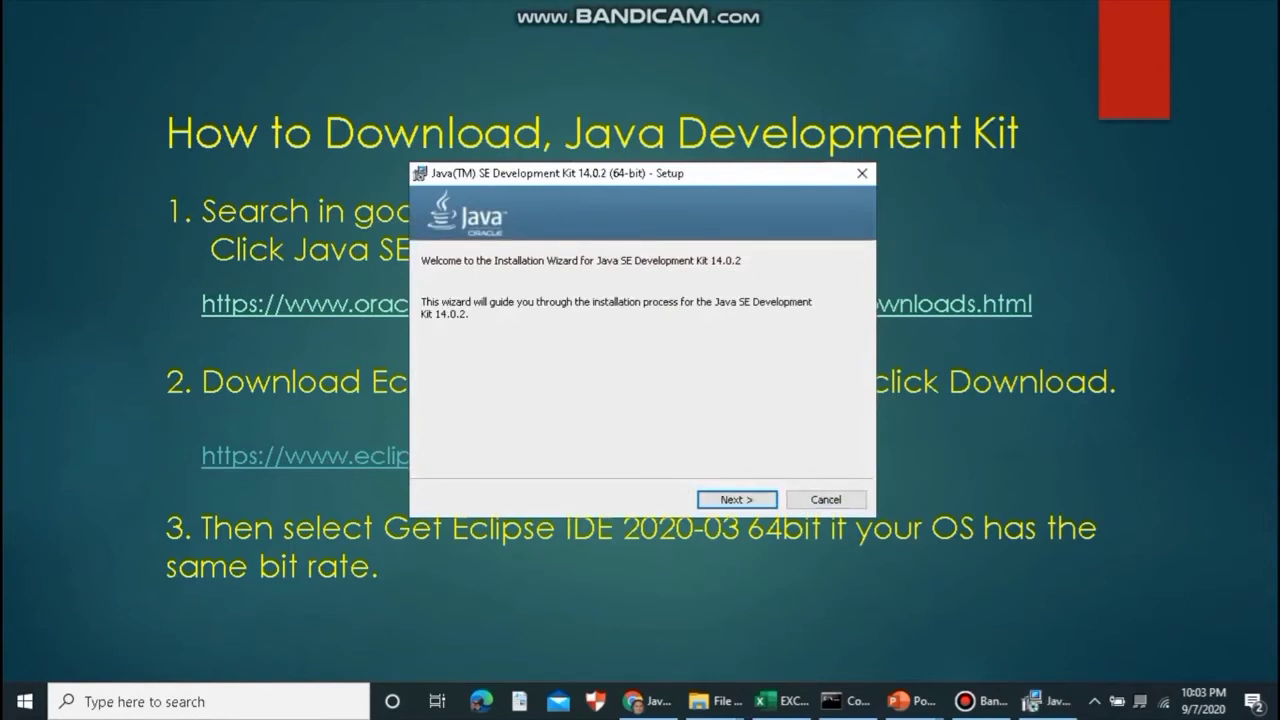
- Install JDK 14.0.2 (64-bit) to the default destination folder until it reports Successfully Installed
key(Return)
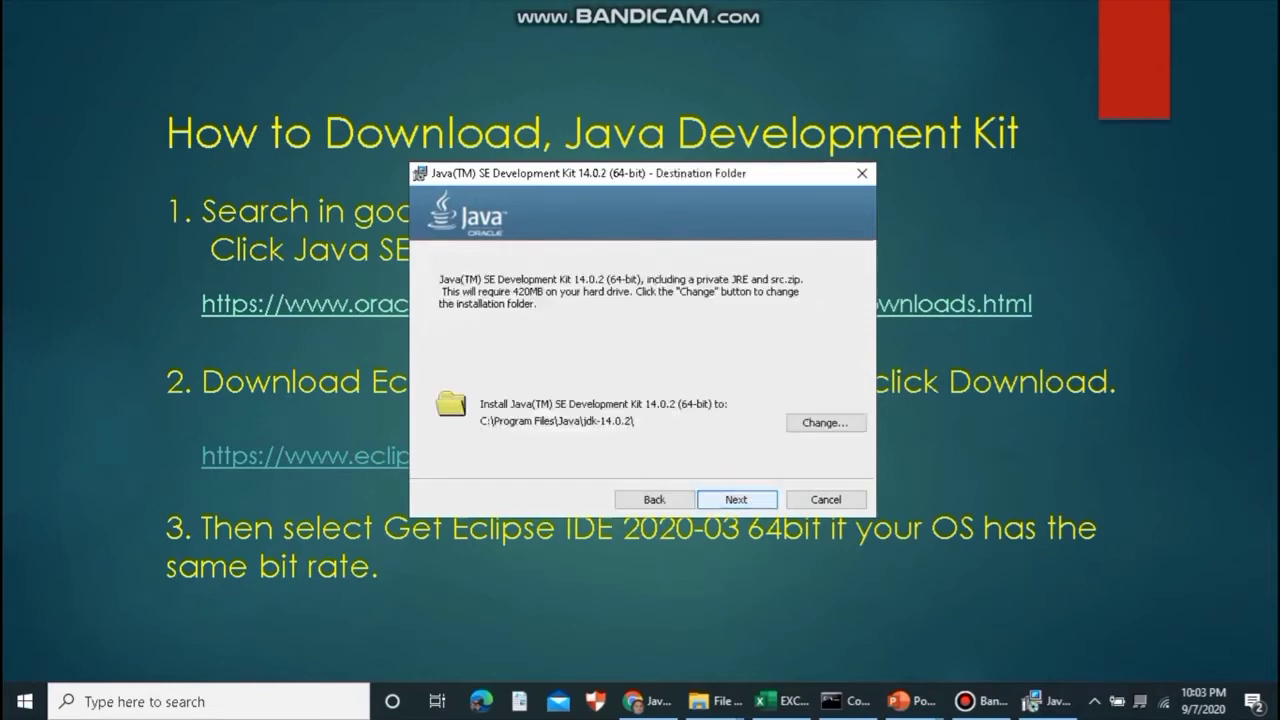
key(Return)
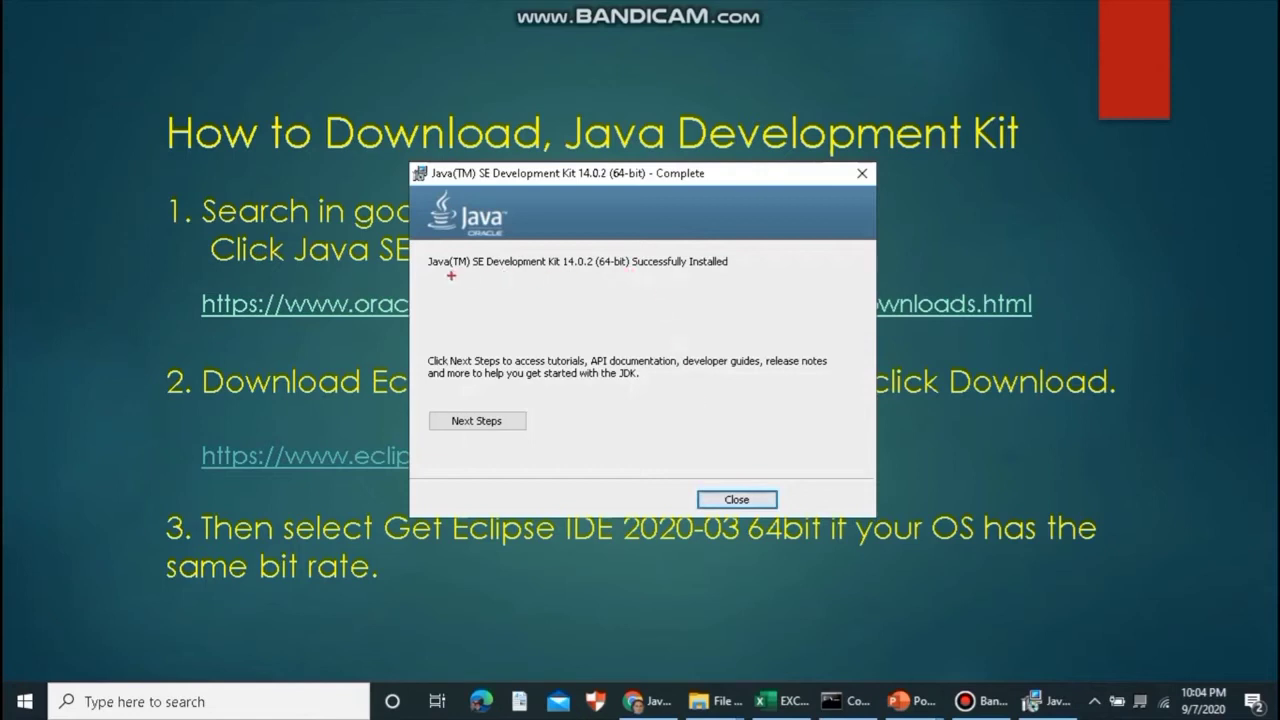
drag(442, 273, 731, 276)
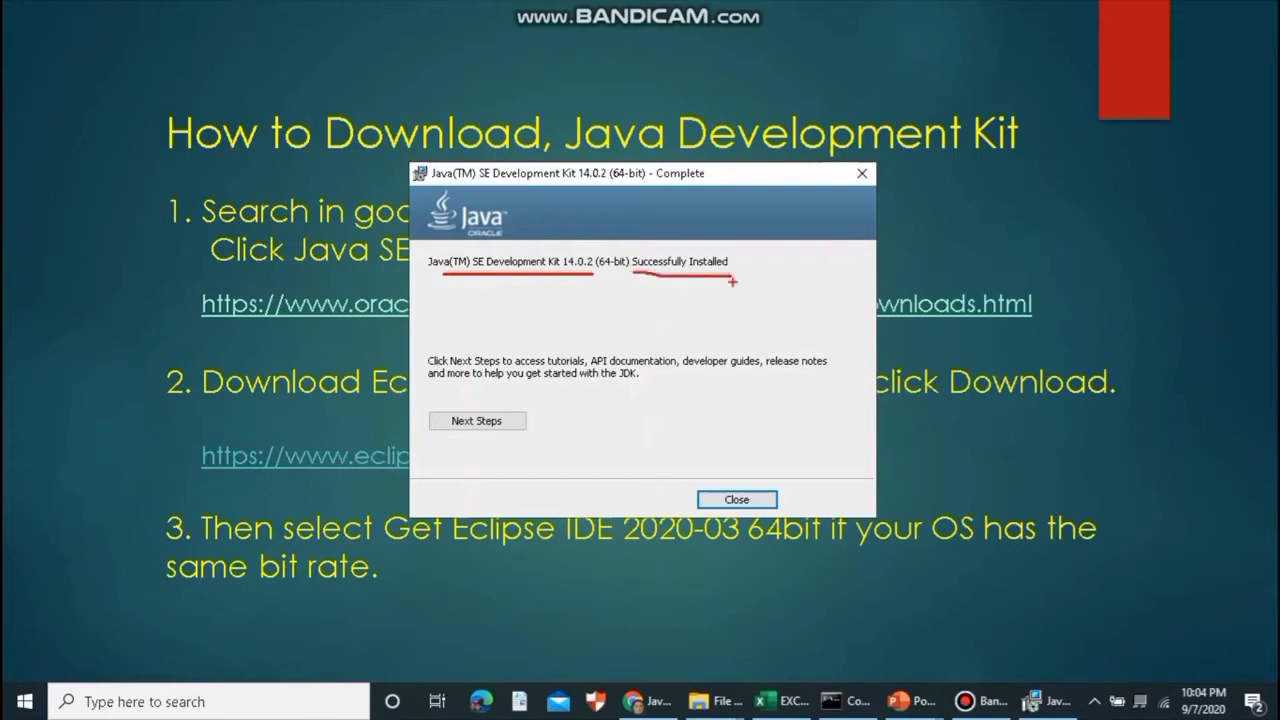
key(Escape)
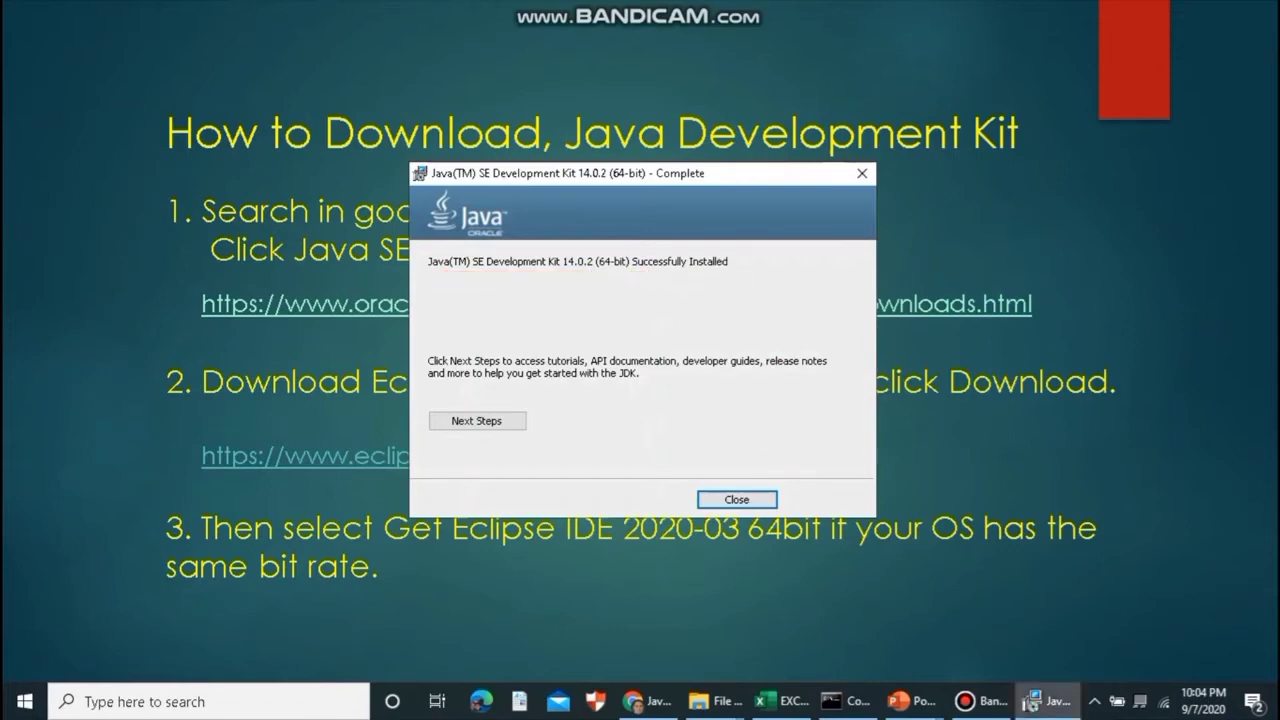
- Close the JDK 14.0.2 'Successfully Installed' dialog
key(Return)
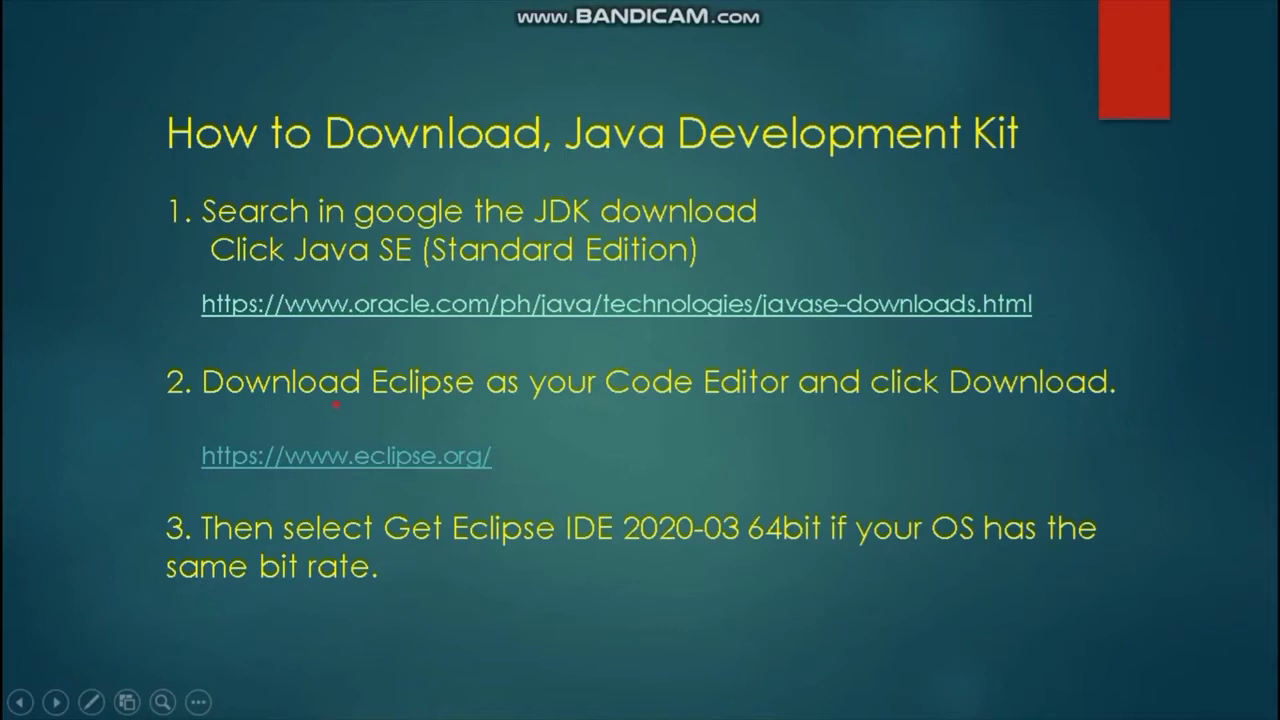
- Underline the Download Eclipse step on the slide, erase the ink, and switch to Chrome
drag(258, 405, 480, 405)
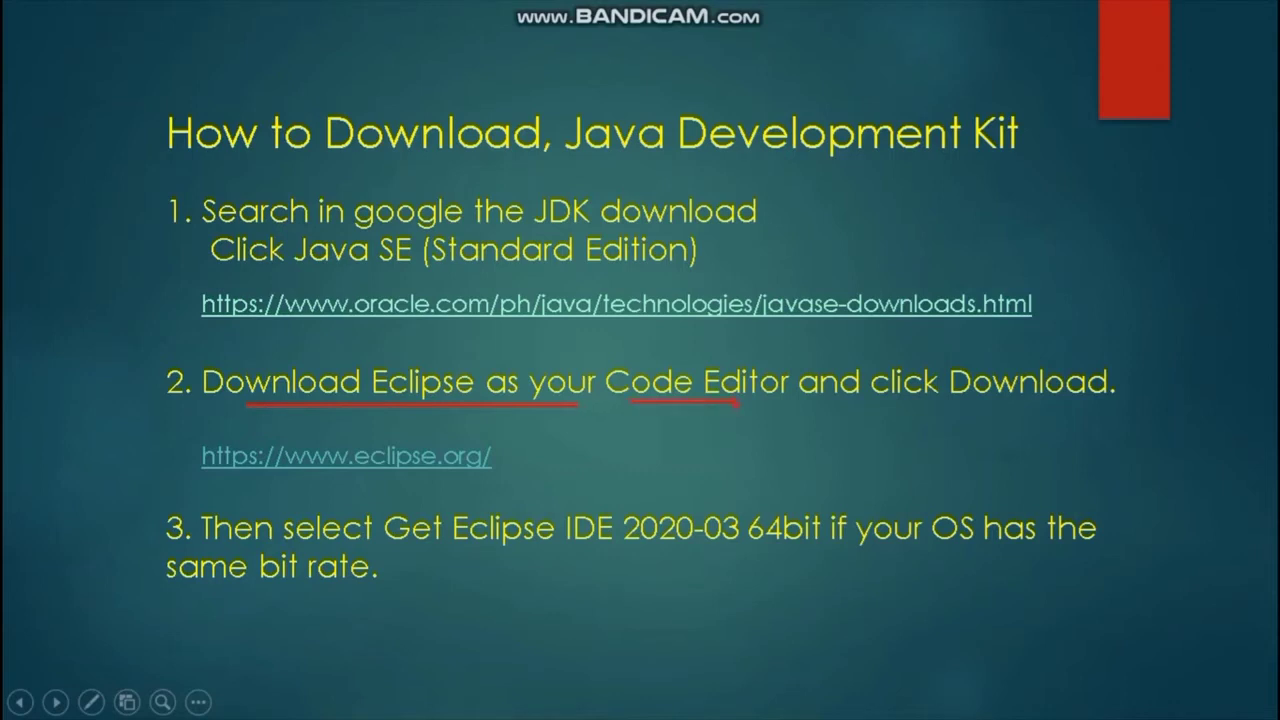
key(e)
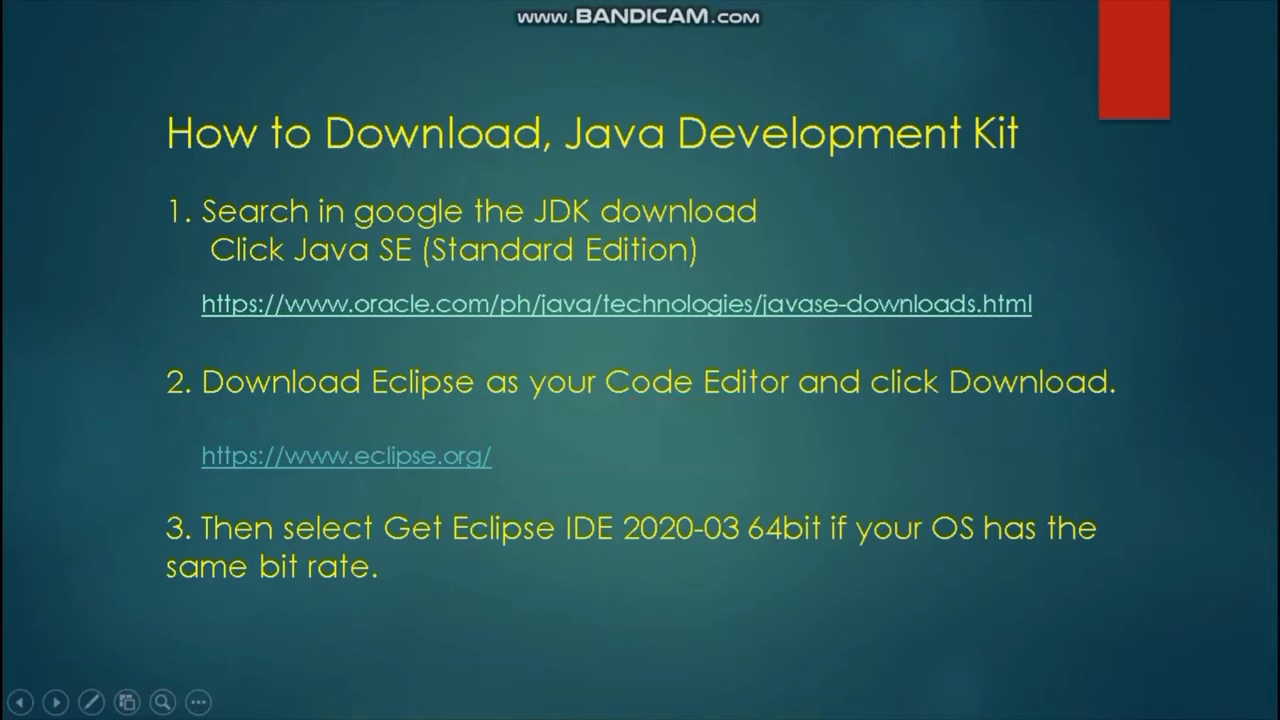
key(alt+Tab)
key(alt+Tab)
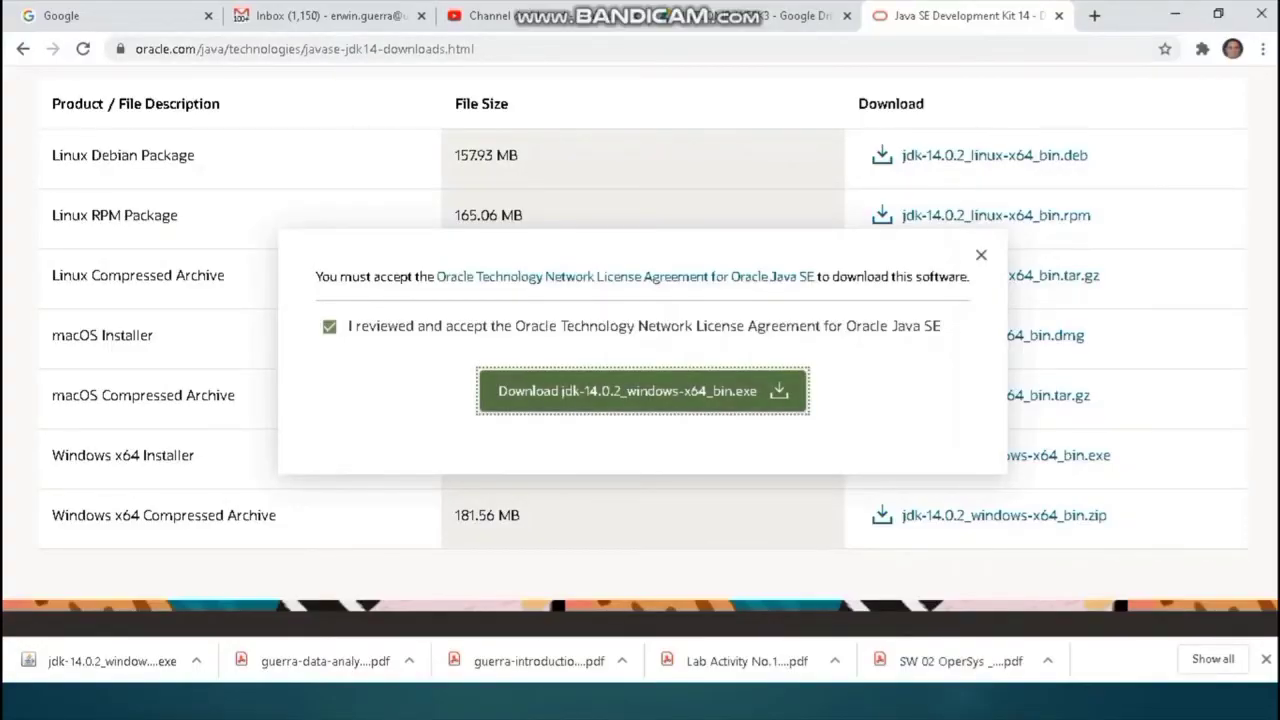
- Go to google.com and search for 'eclipse download' using the suggestion
click(23, 49)
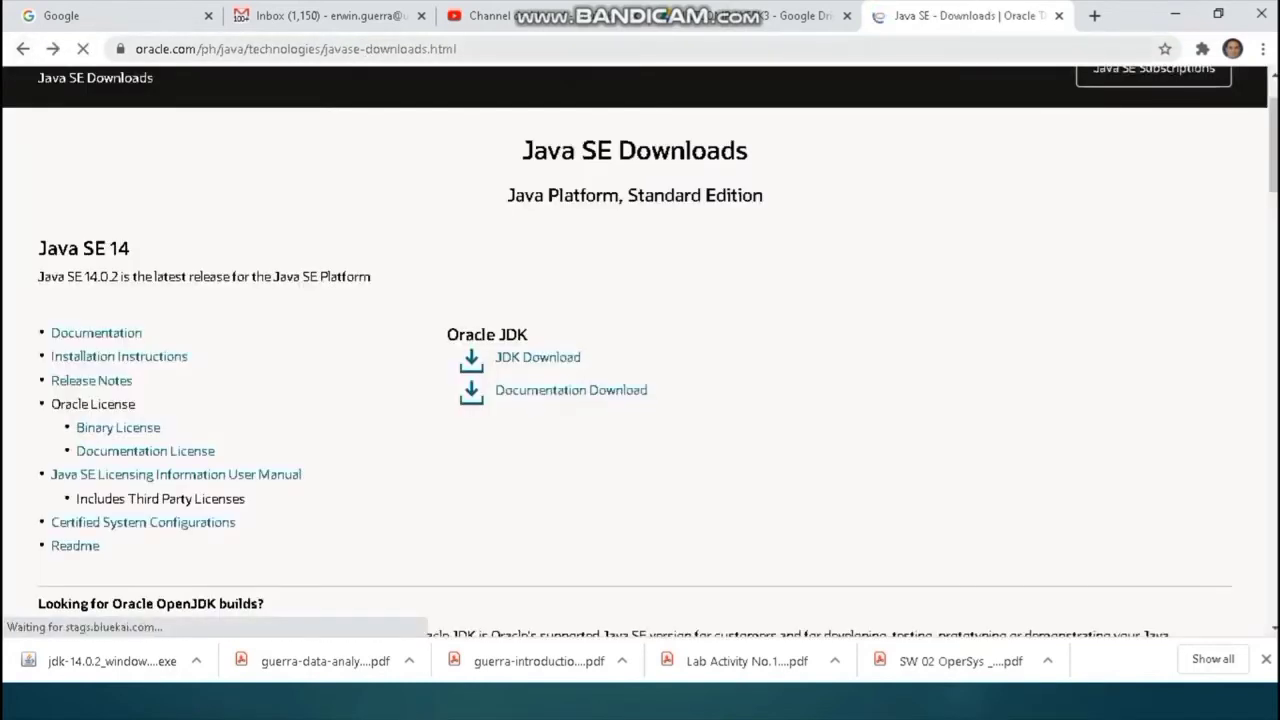
click(296, 49)
text(google.com)
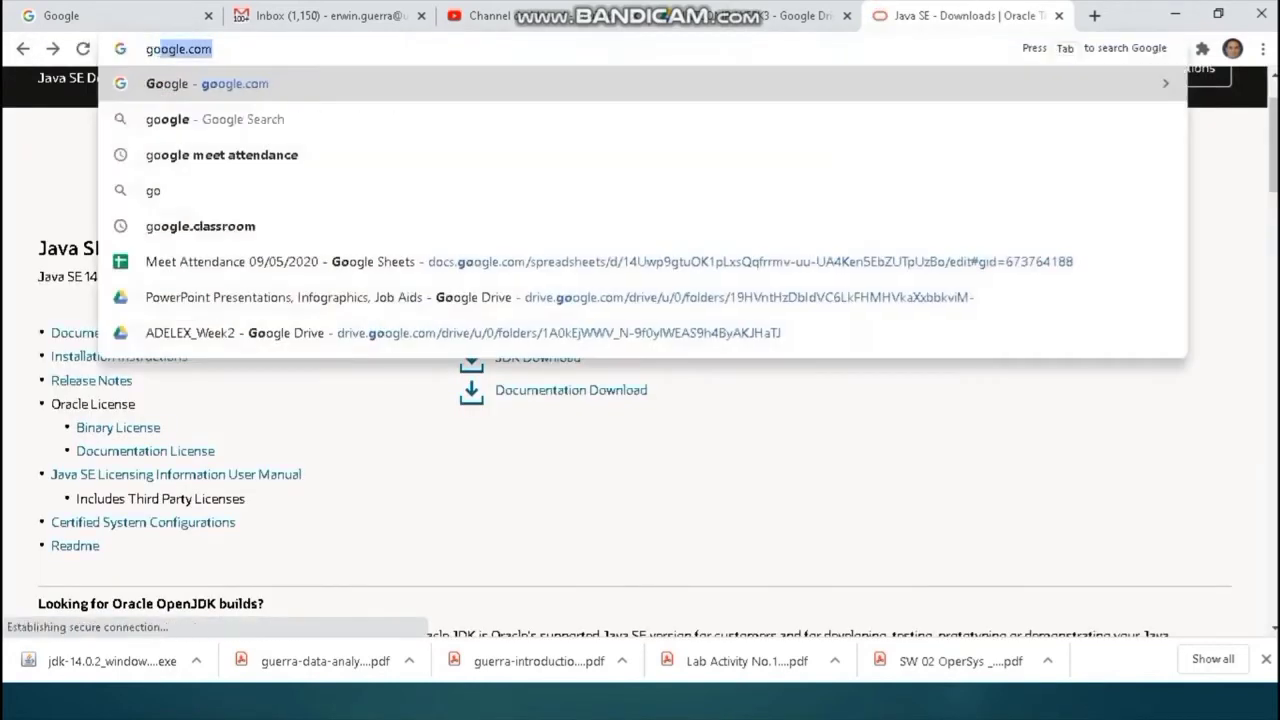
key(Return)
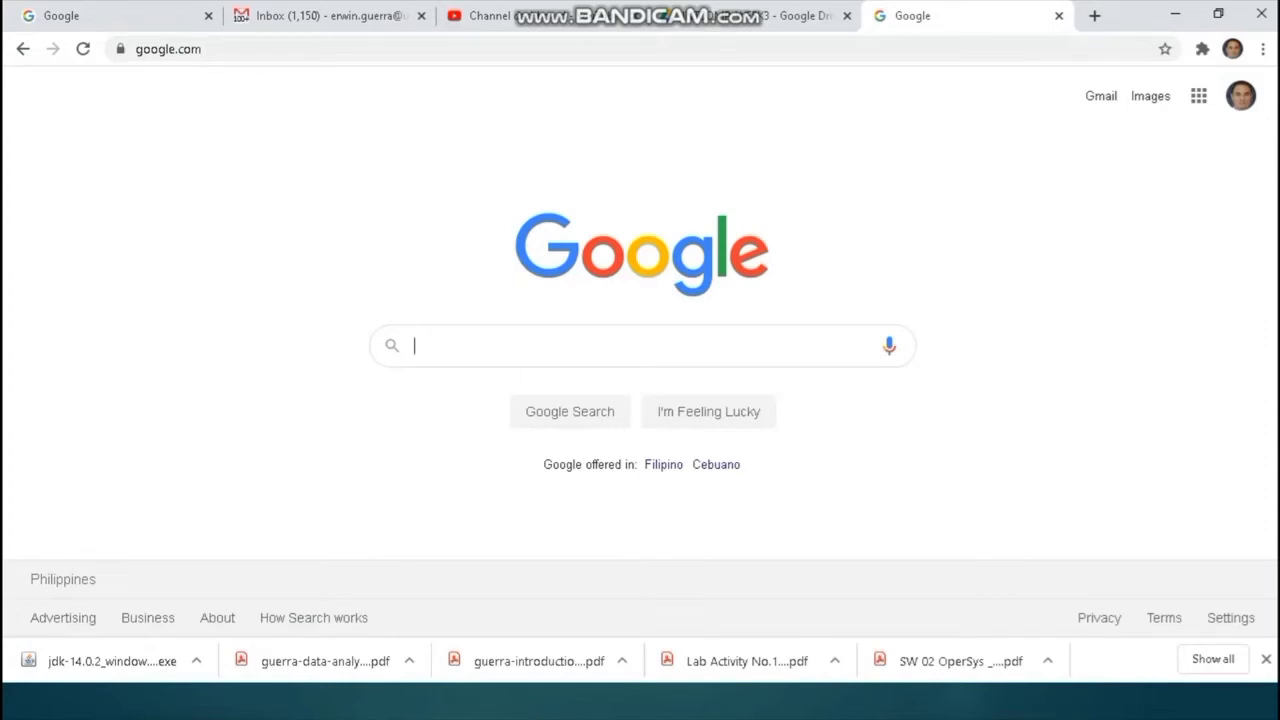
text(eclip)
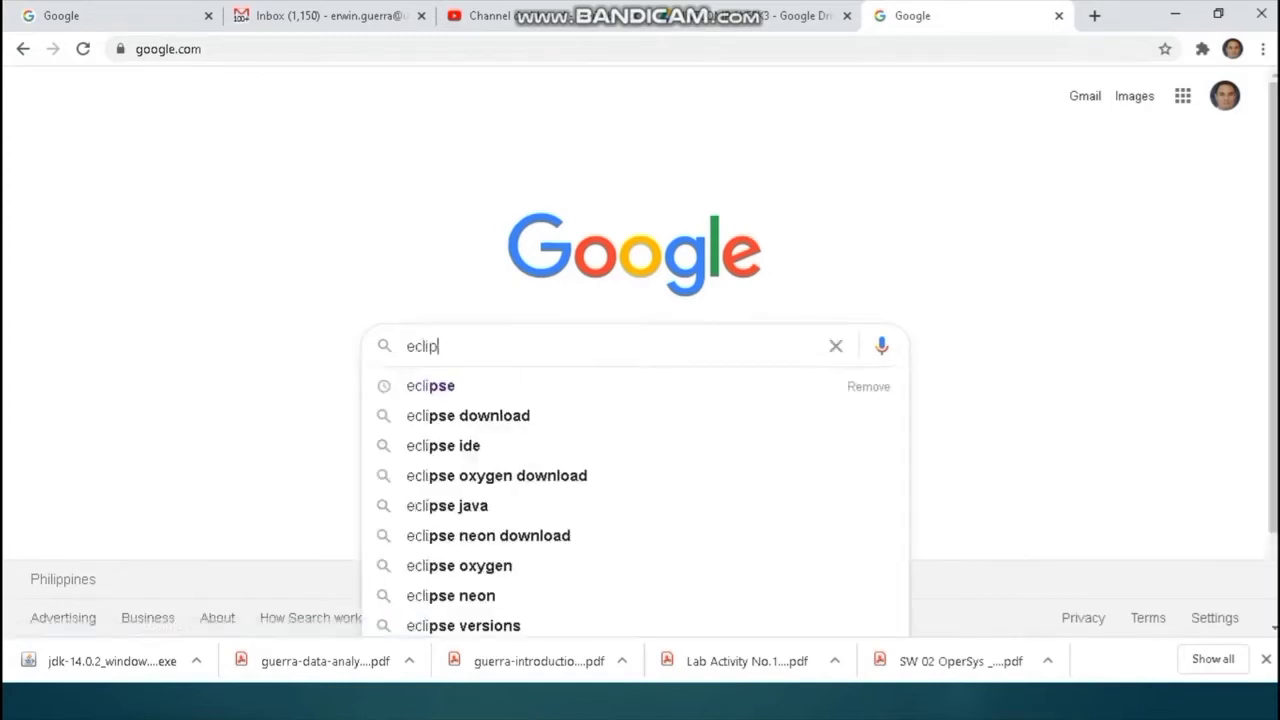
text(se)
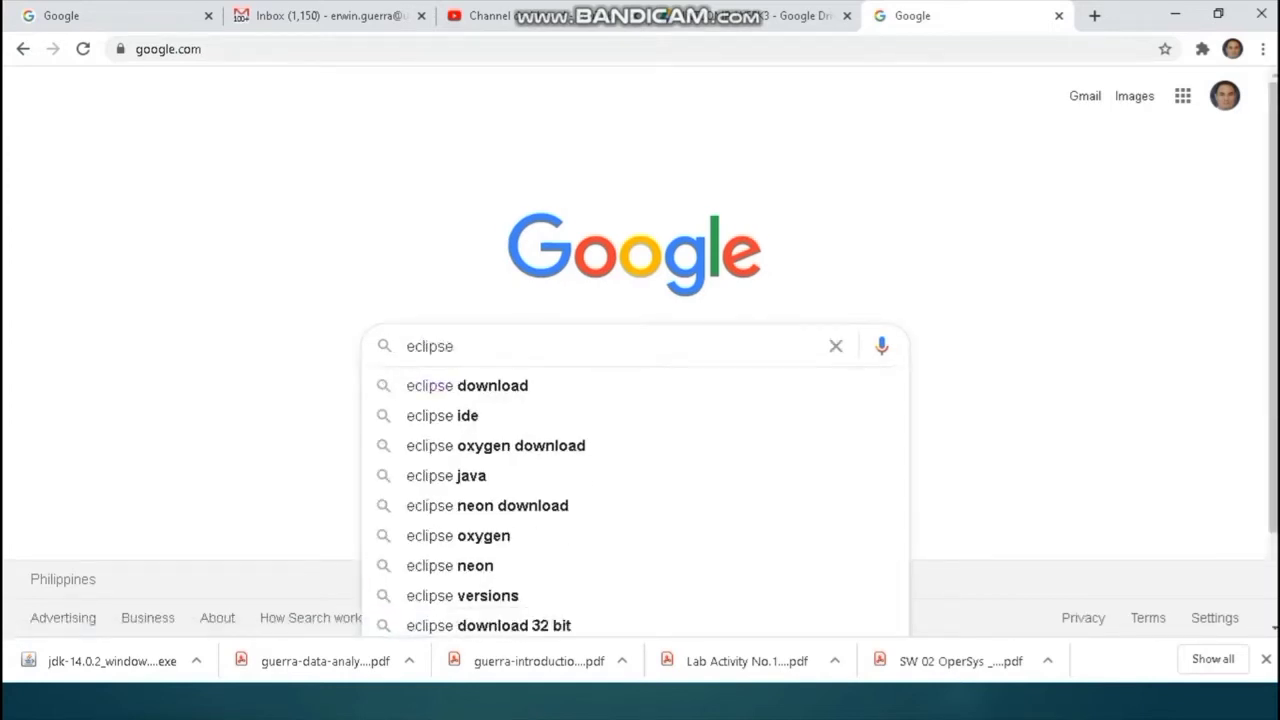
key(Down)
key(Return)
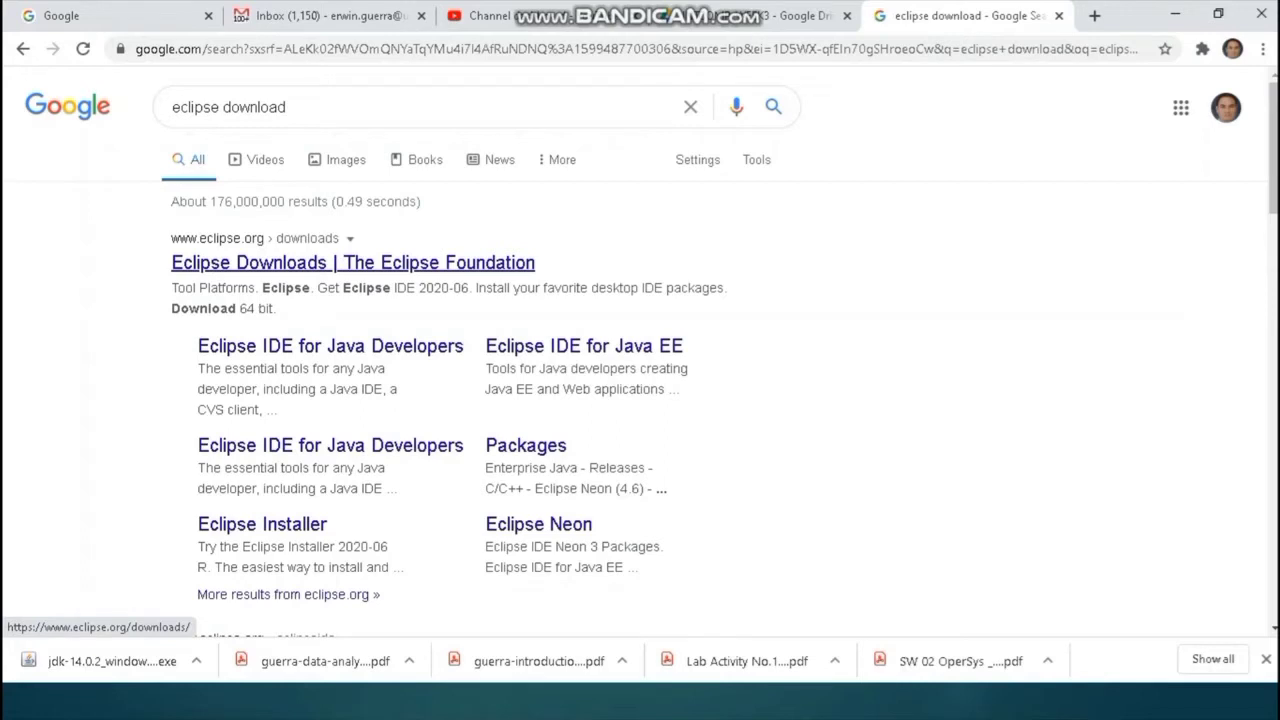
- Open the 'Eclipse Downloads | The Eclipse Foundation' result and scroll to the Eclipse IDE 2020-06 64-bit download
click(353, 262)
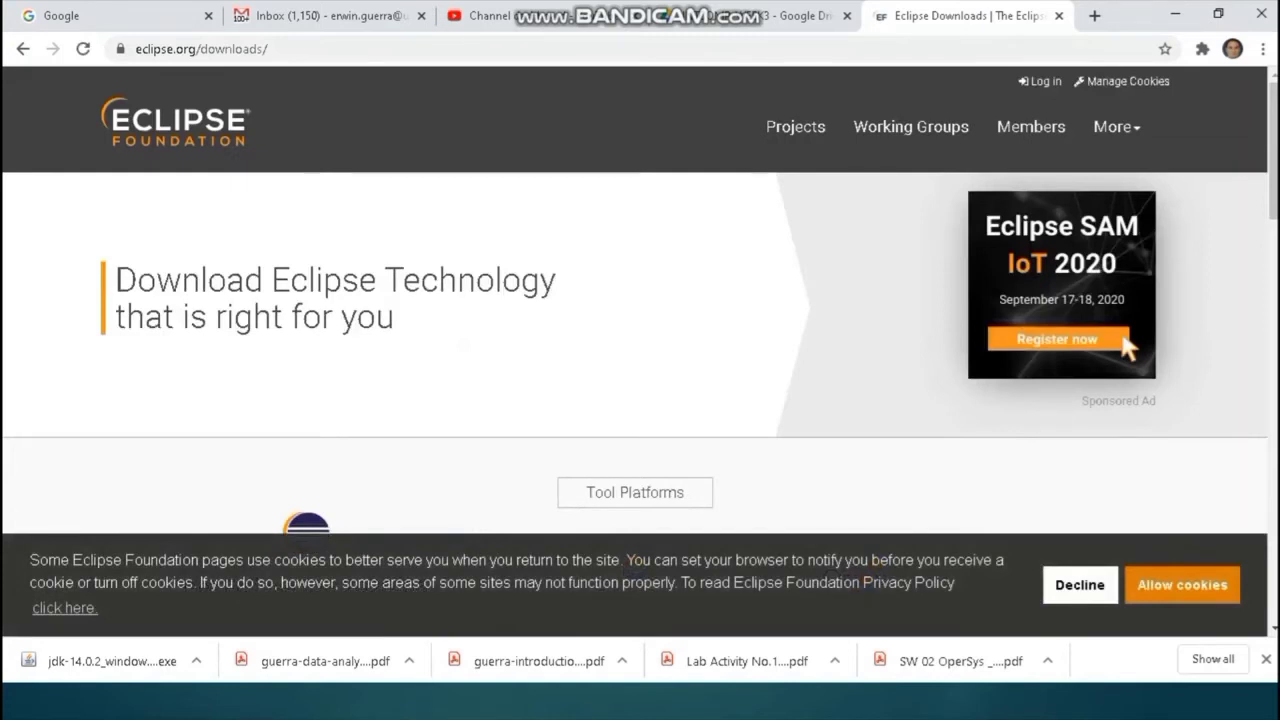
scroll(640, 300, down, 1)
scroll(640, 300, up, 1)
scroll(640, 300, down, 4)
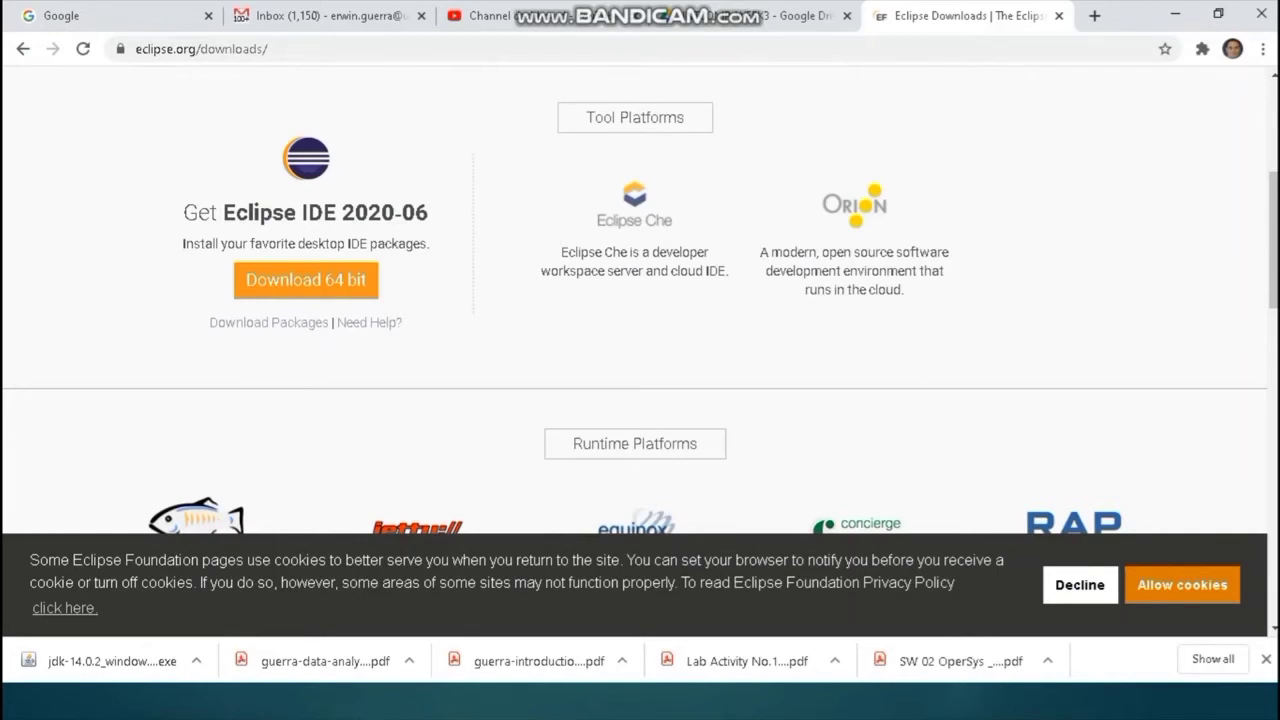
scroll(640, 300, down, 1)
scroll(640, 300, down, 10)
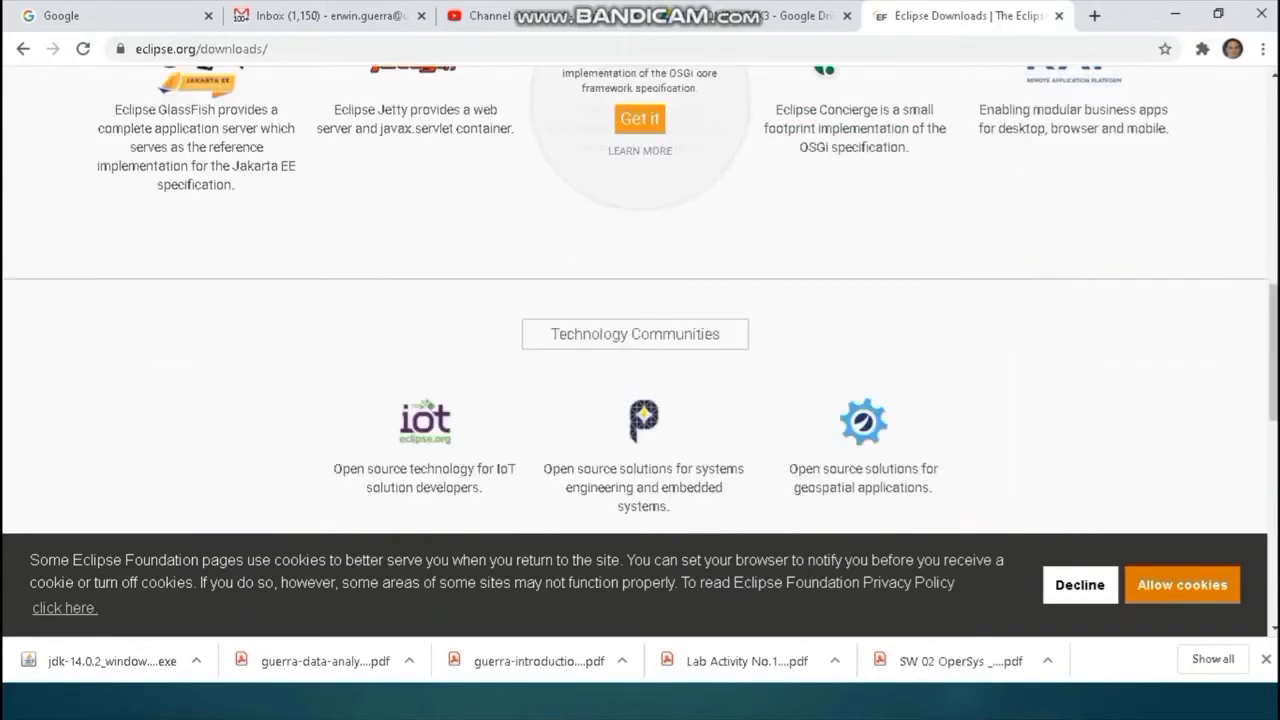
scroll(640, 300, down, 2)
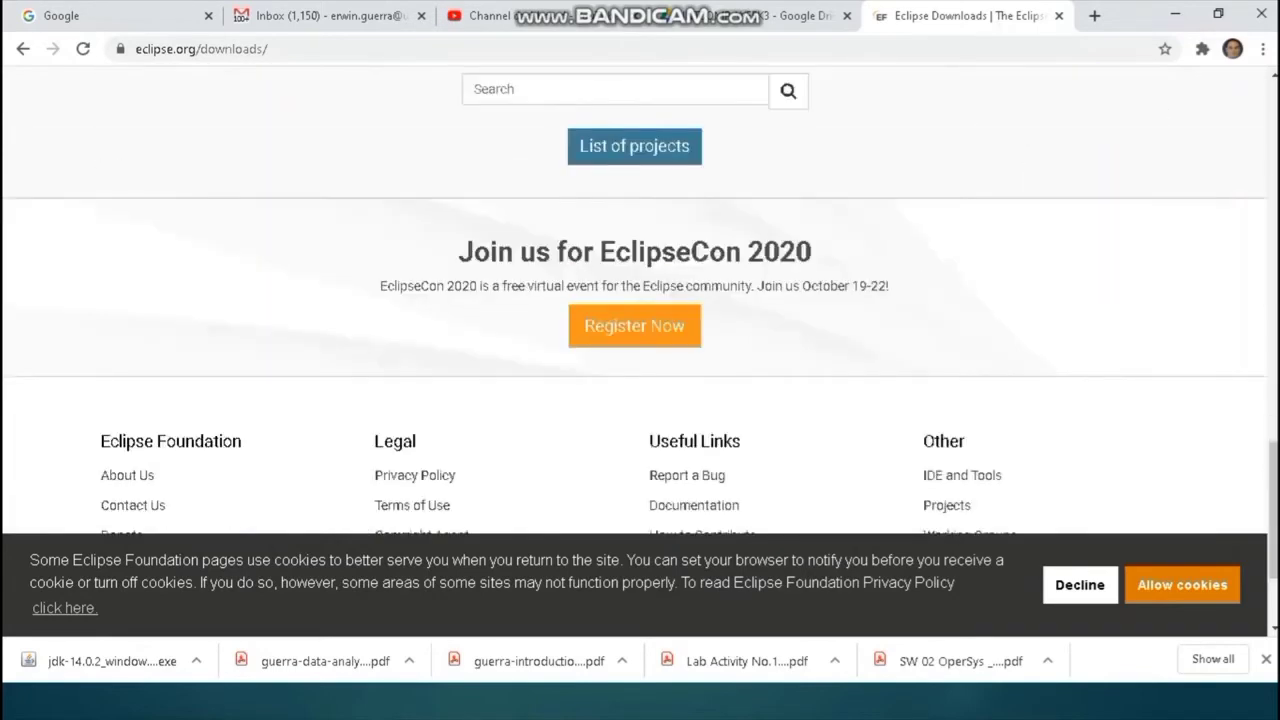
scroll(640, 300, down, 2)
scroll(640, 300, up, 12)
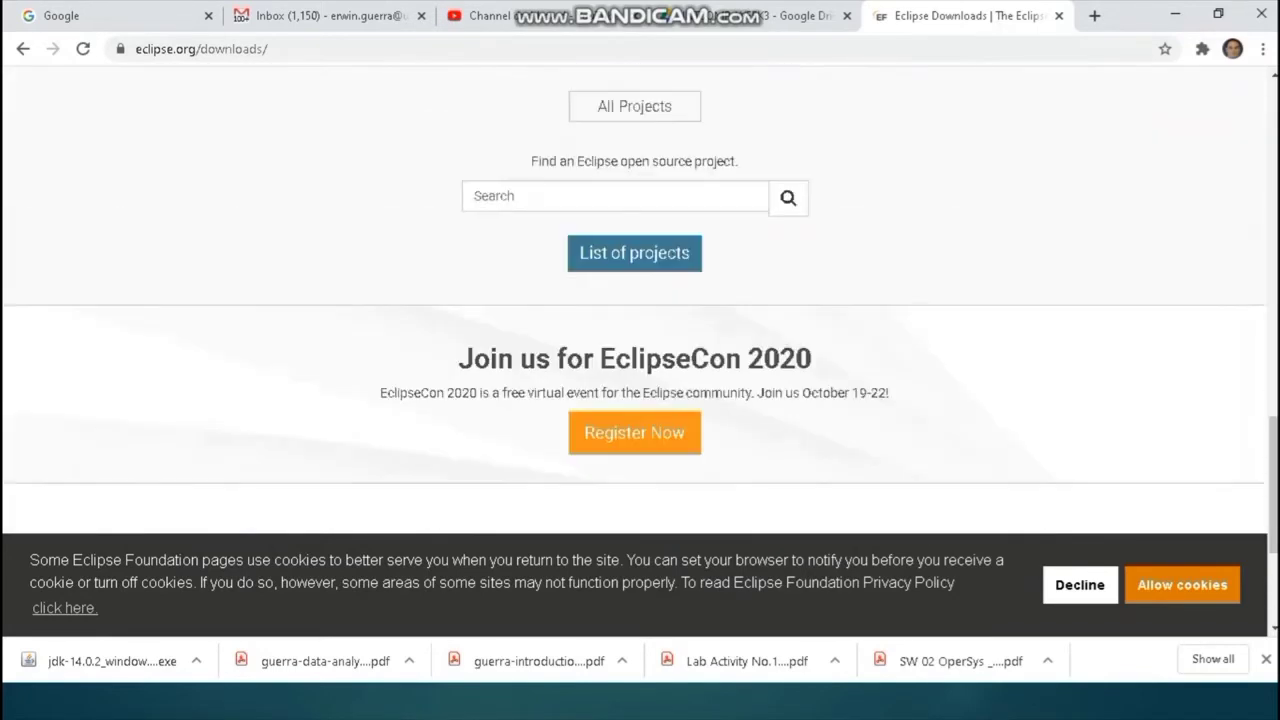
scroll(640, 300, up, 4)
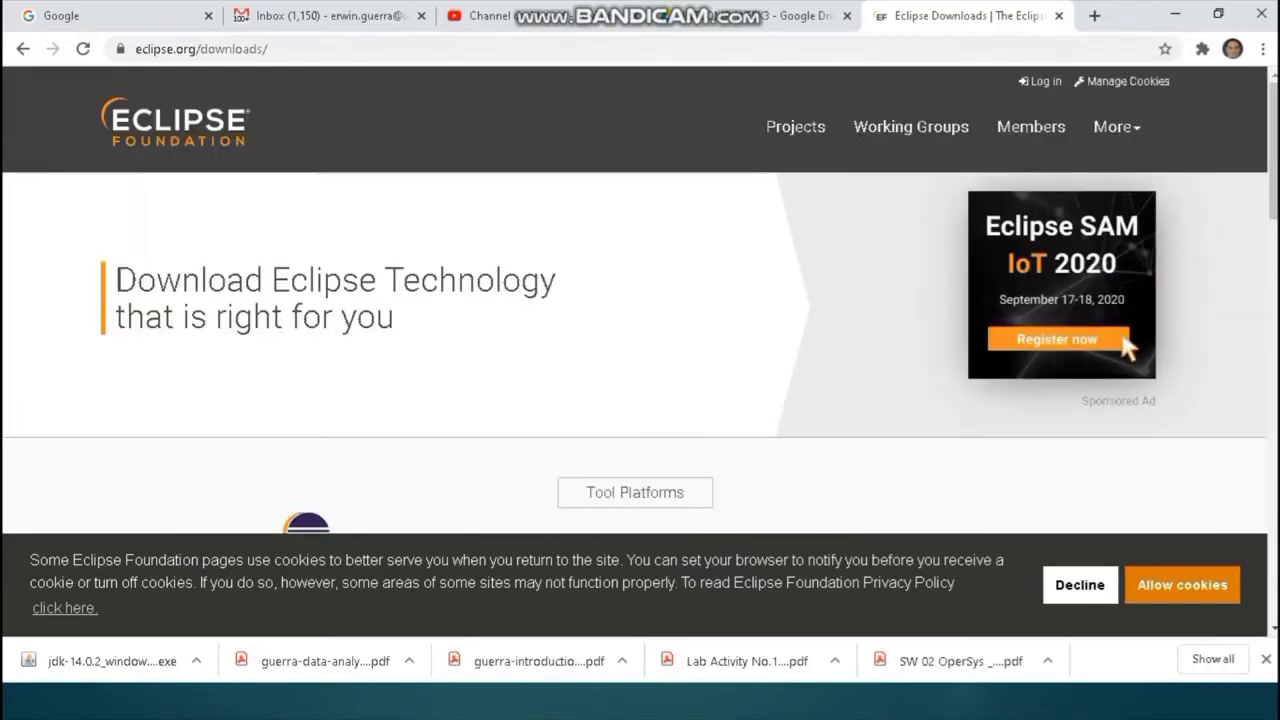
scroll(640, 300, down, 3)
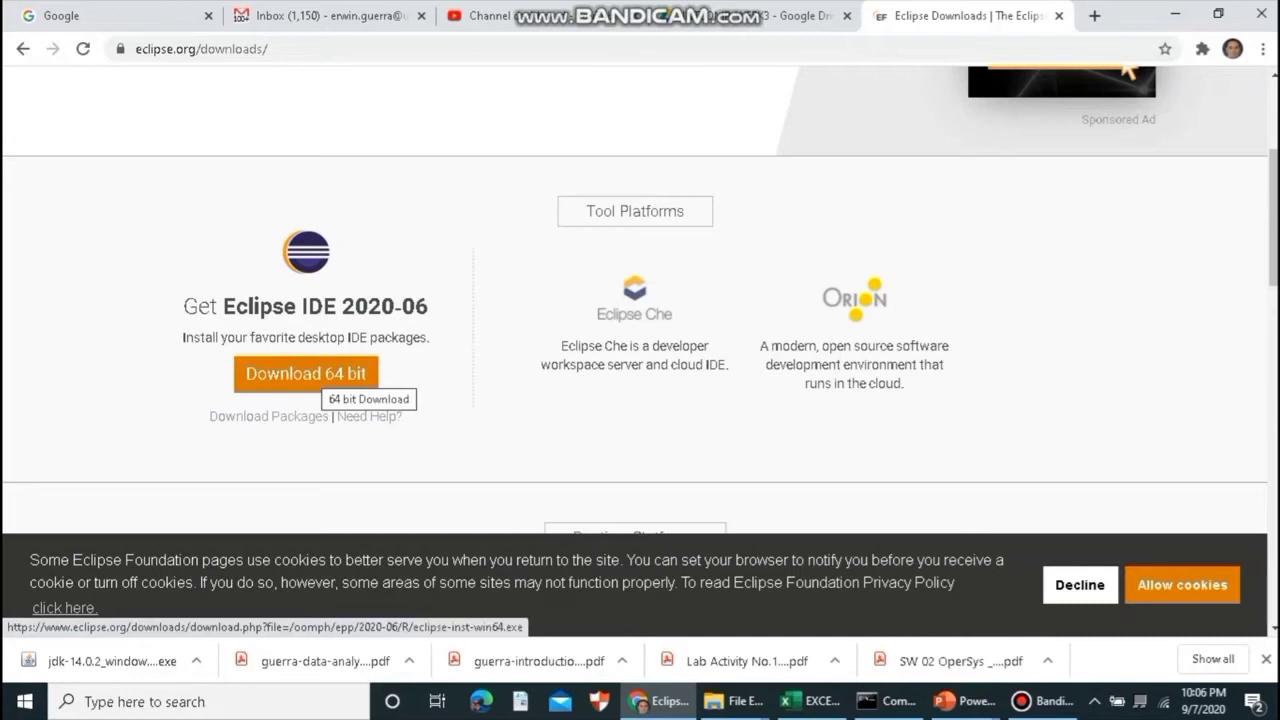
- Download the 64-bit eclipse-inst-win64.exe installer from the mirror page and move Chrome out of view
click(320, 375)
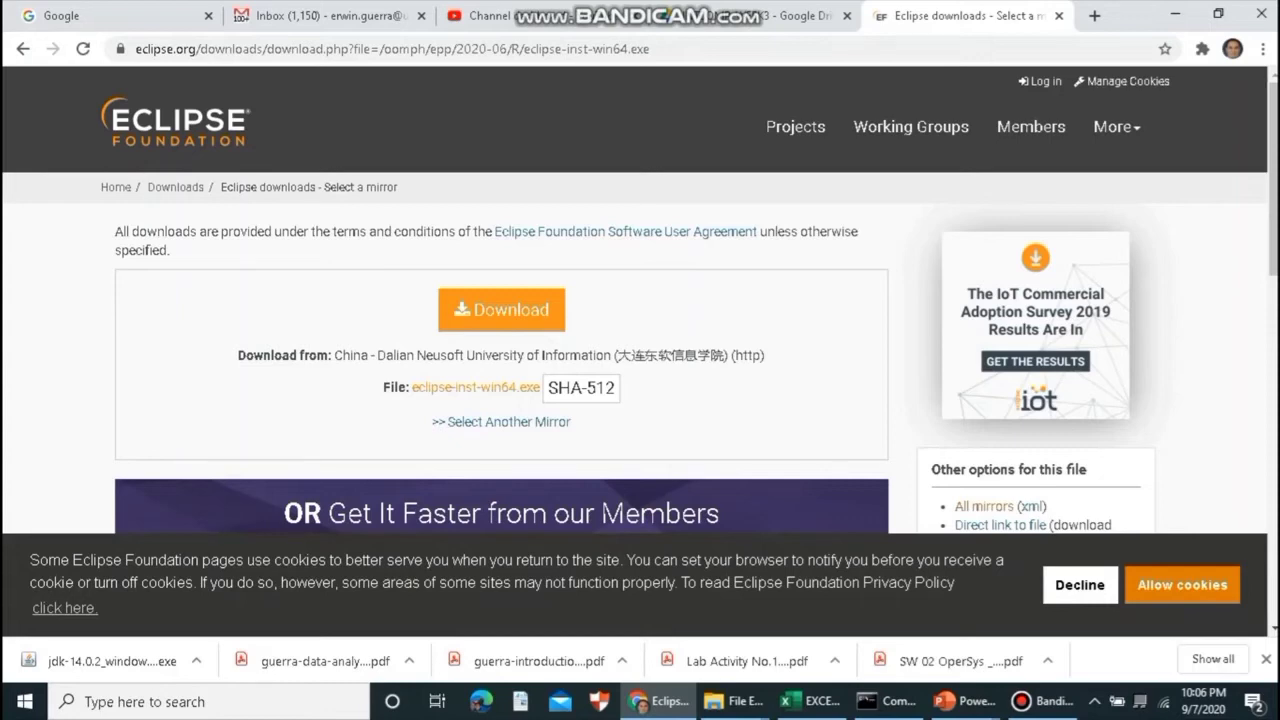
scroll(640, 300, down, 2)
scroll(640, 300, down, 2)
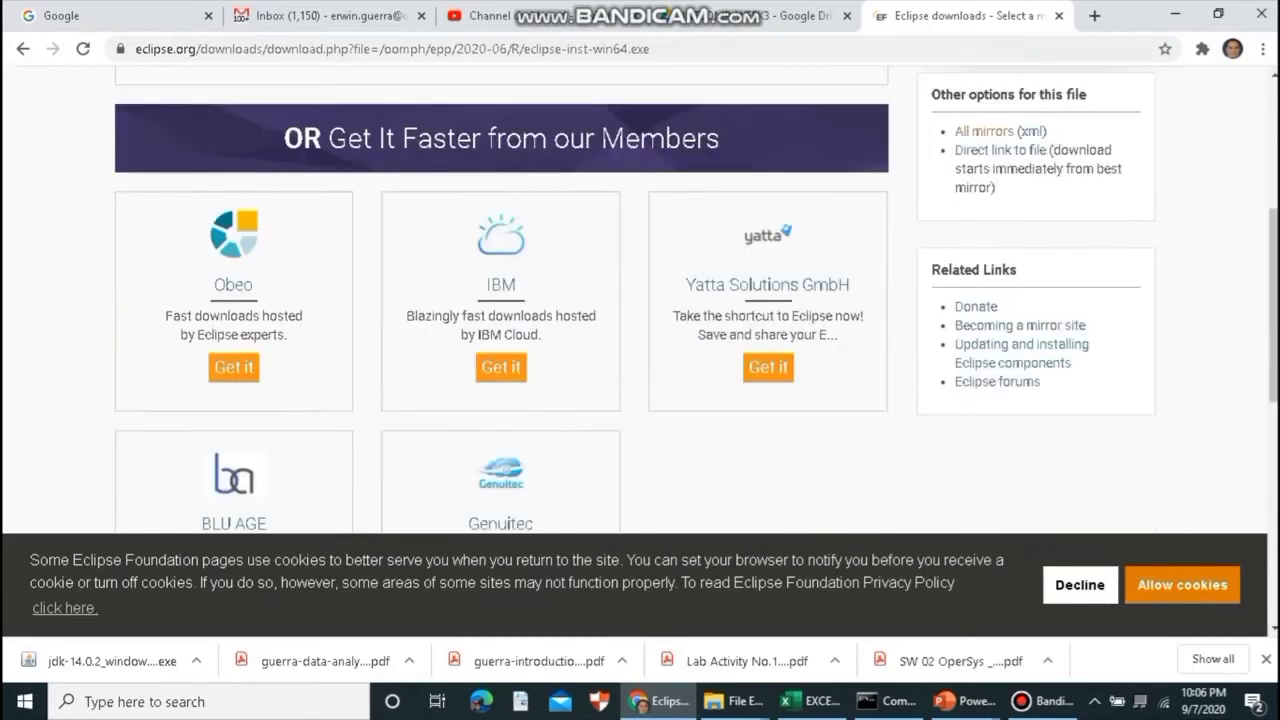
scroll(640, 300, down, 1)
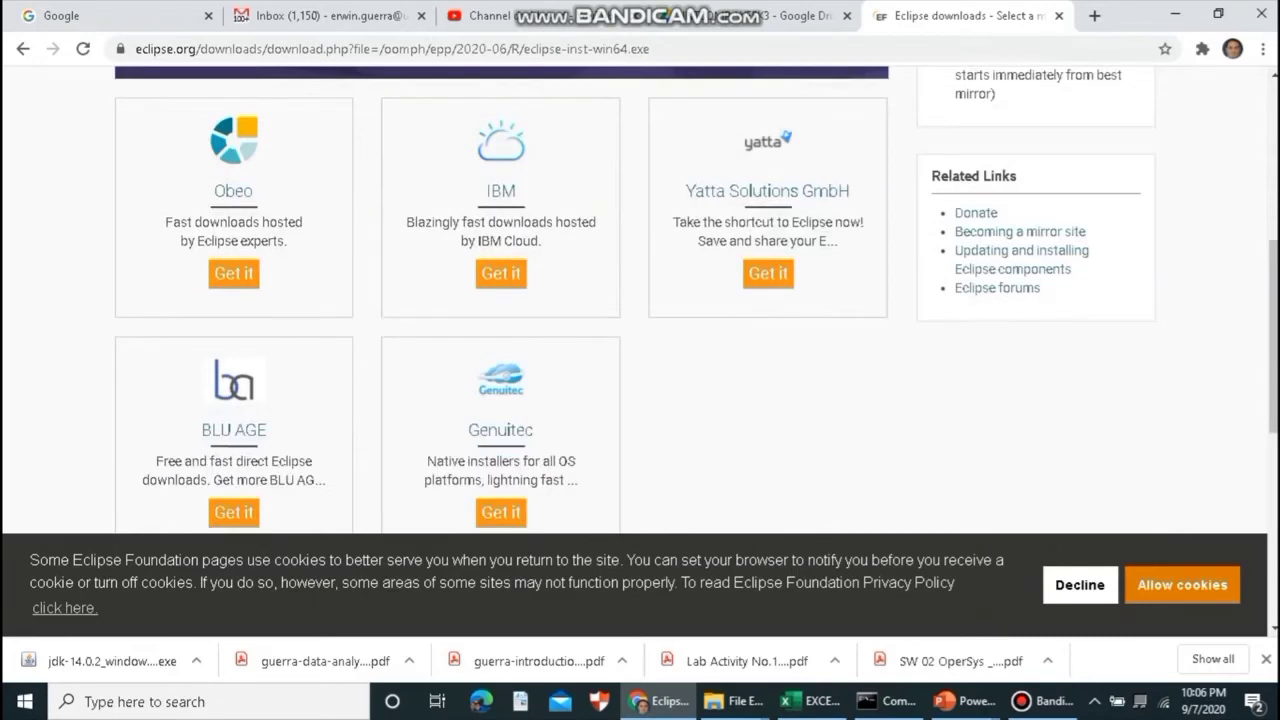
scroll(640, 300, down, 3)
scroll(640, 300, up, 5)
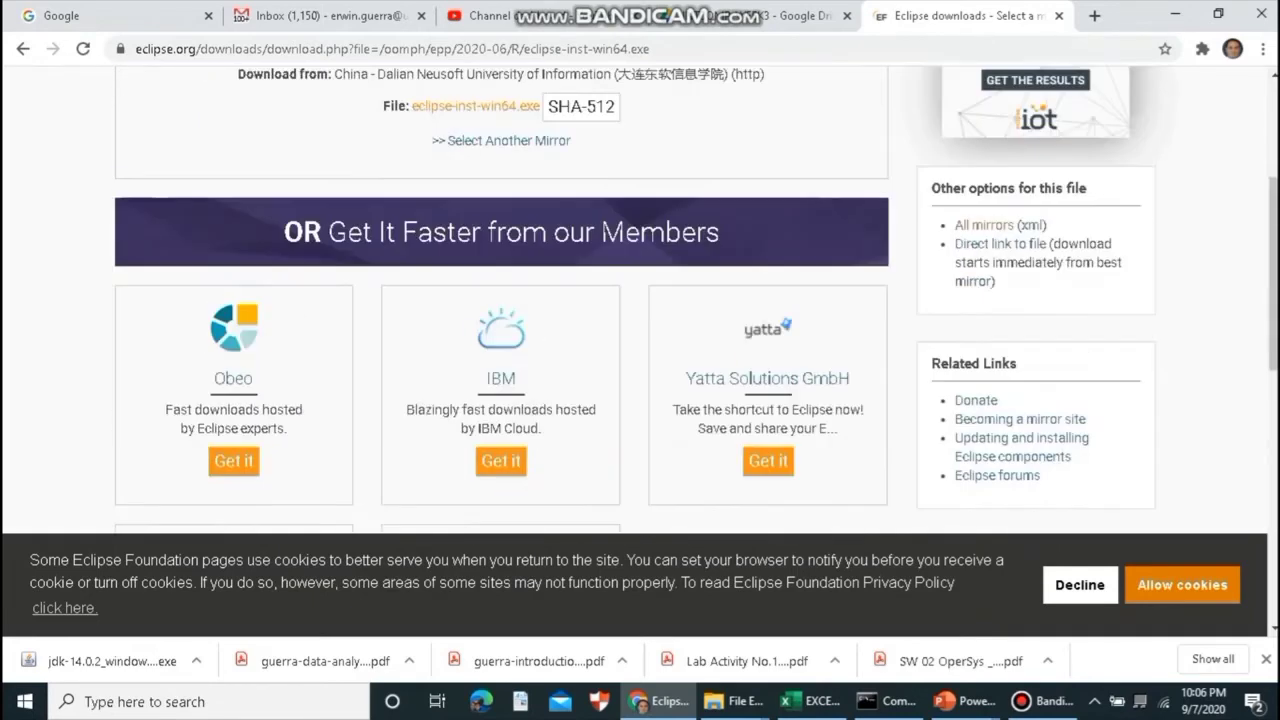
scroll(640, 300, up, 2)
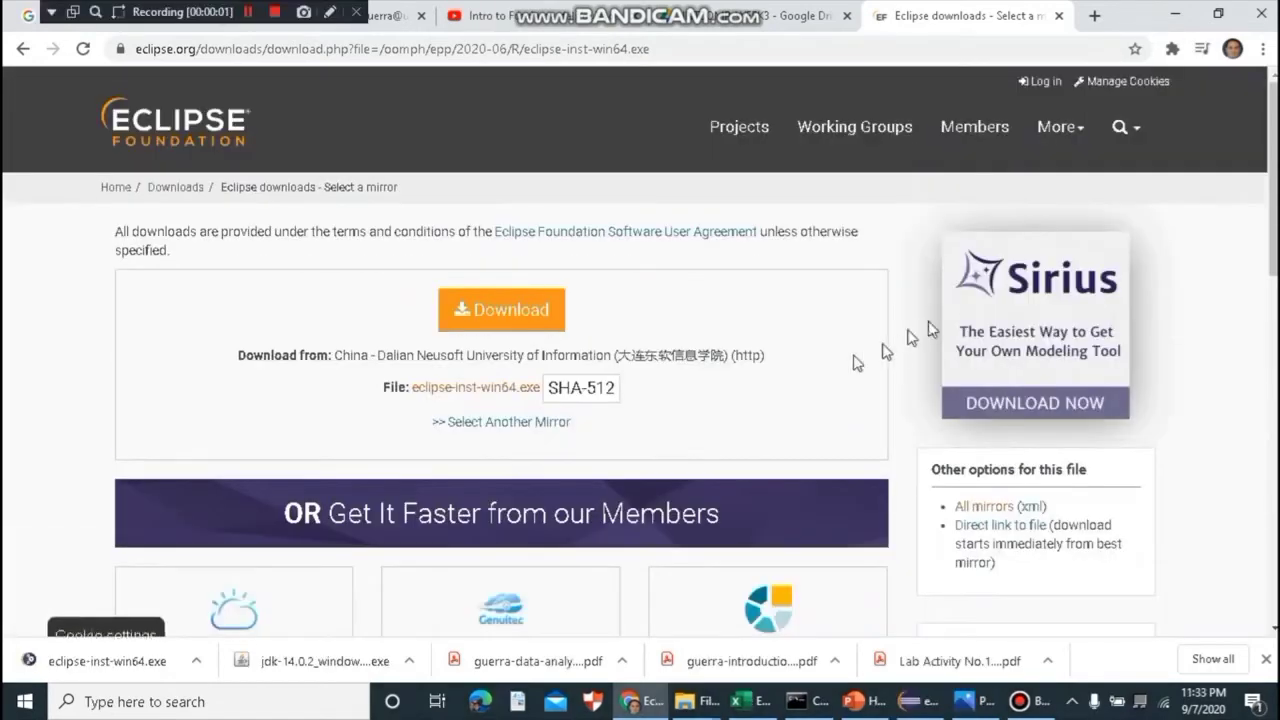
click(512, 313)
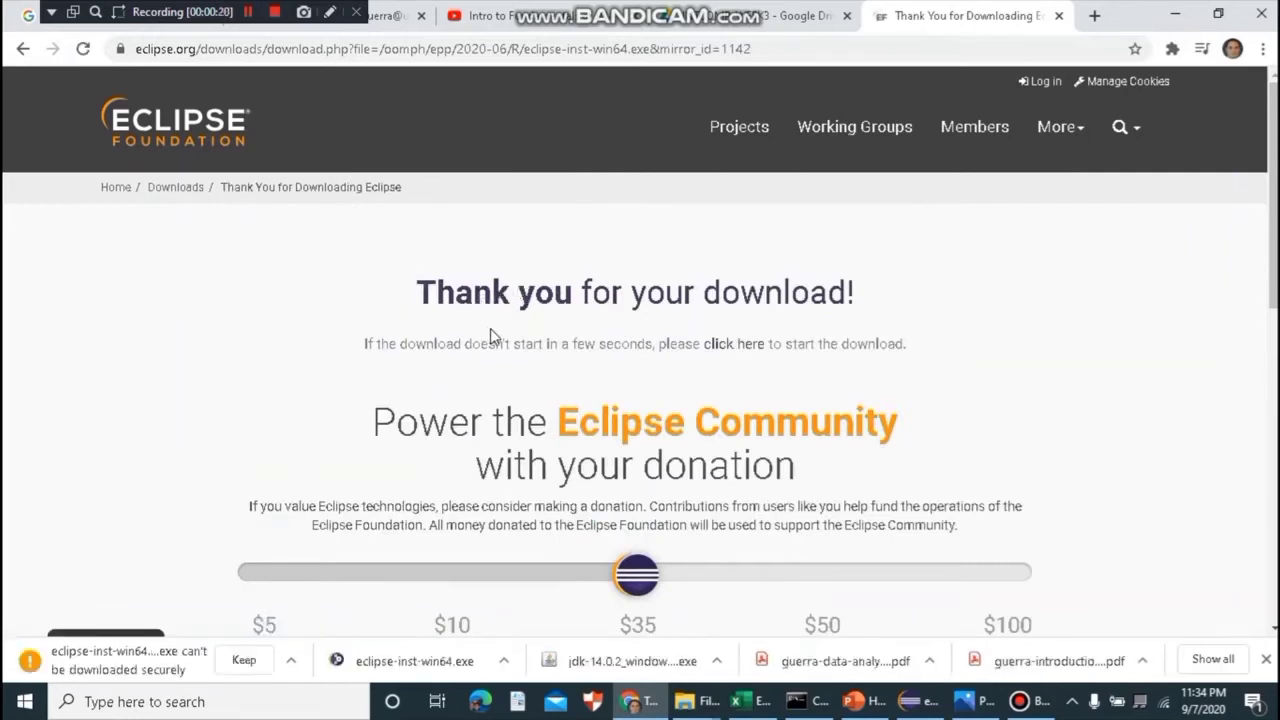
drag(443, 315, 784, 316)
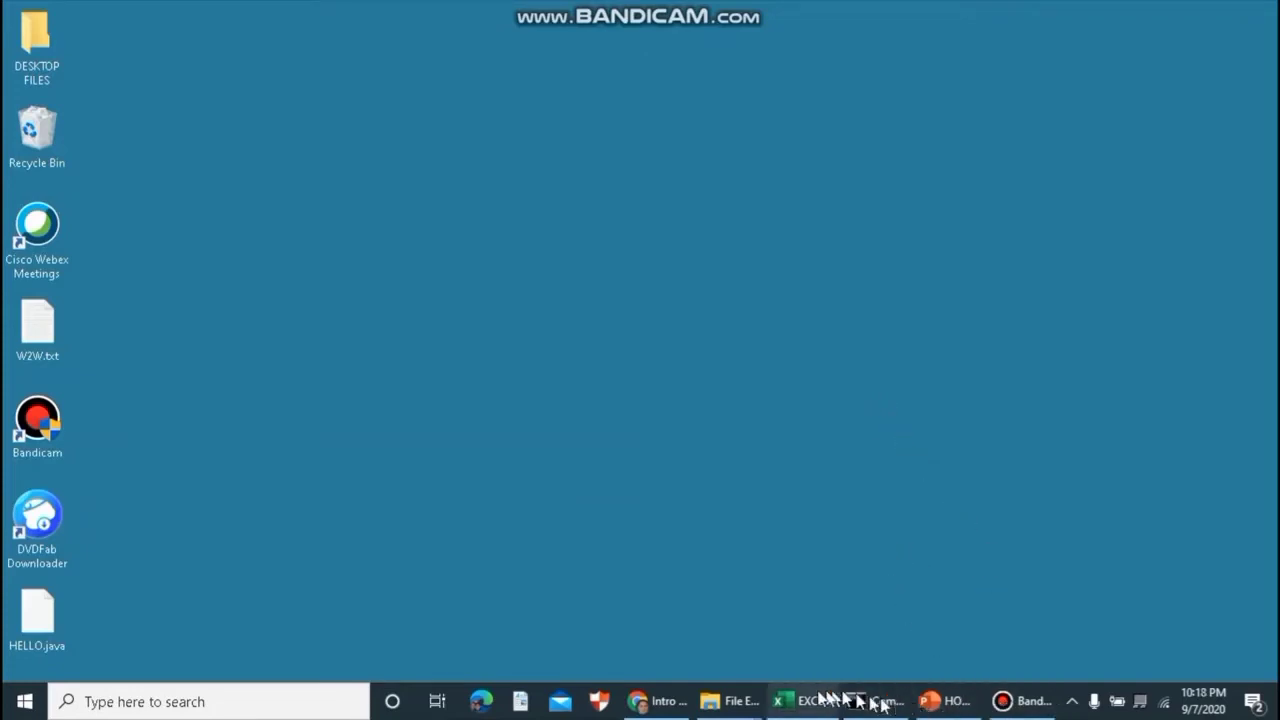
- Run eclipse-inst-win64.exe from the Downloads folder, then minimize File Explorer
mouse_move(735, 700)
click(897, 620)
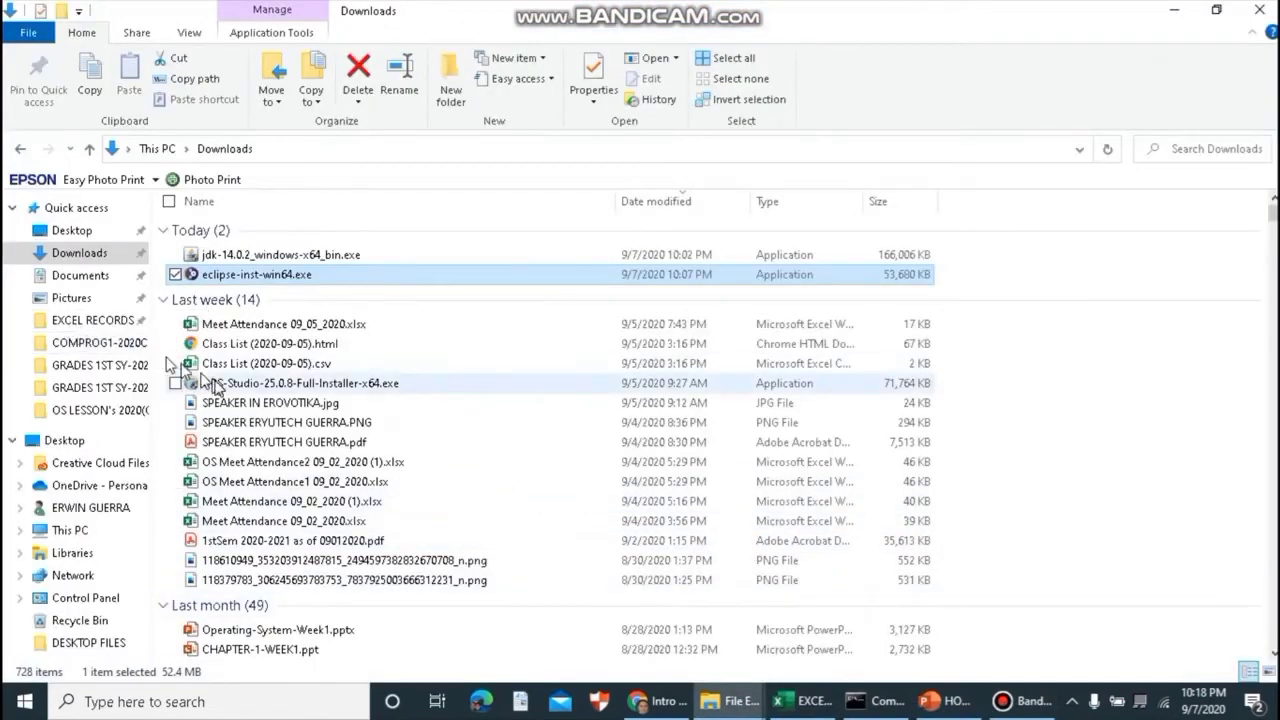
double_click(280, 279)
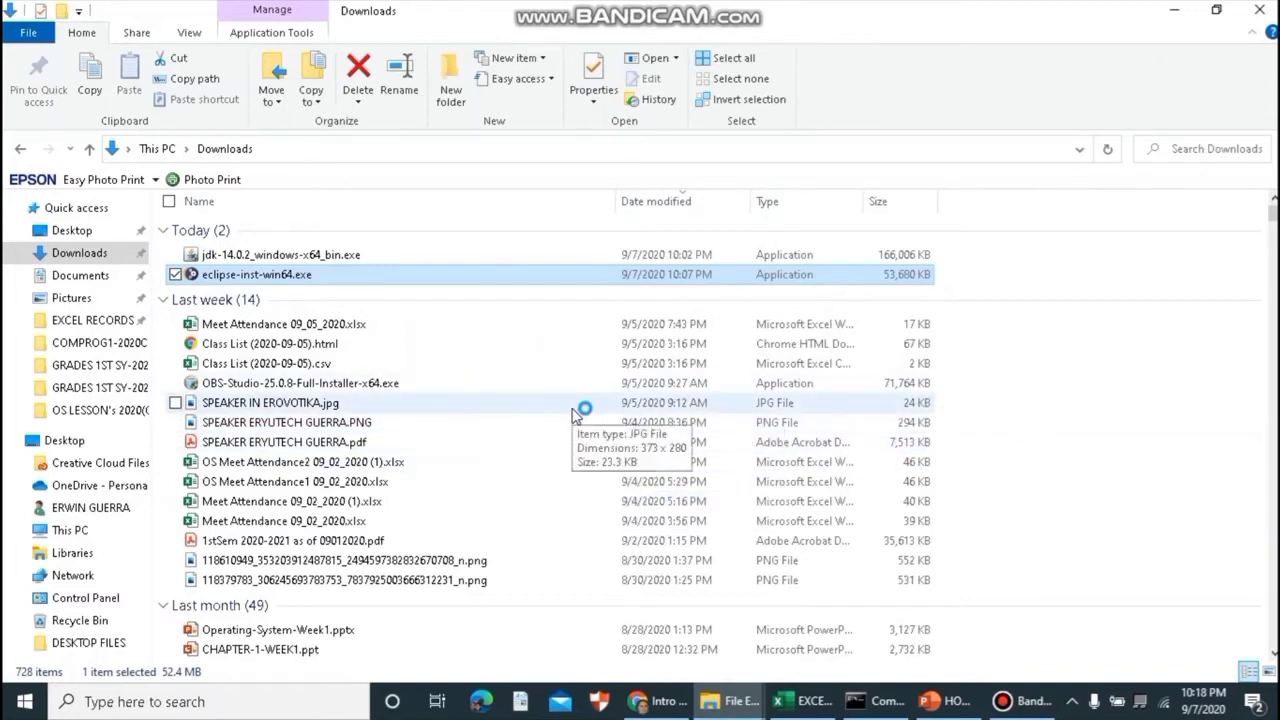
click(1170, 10)
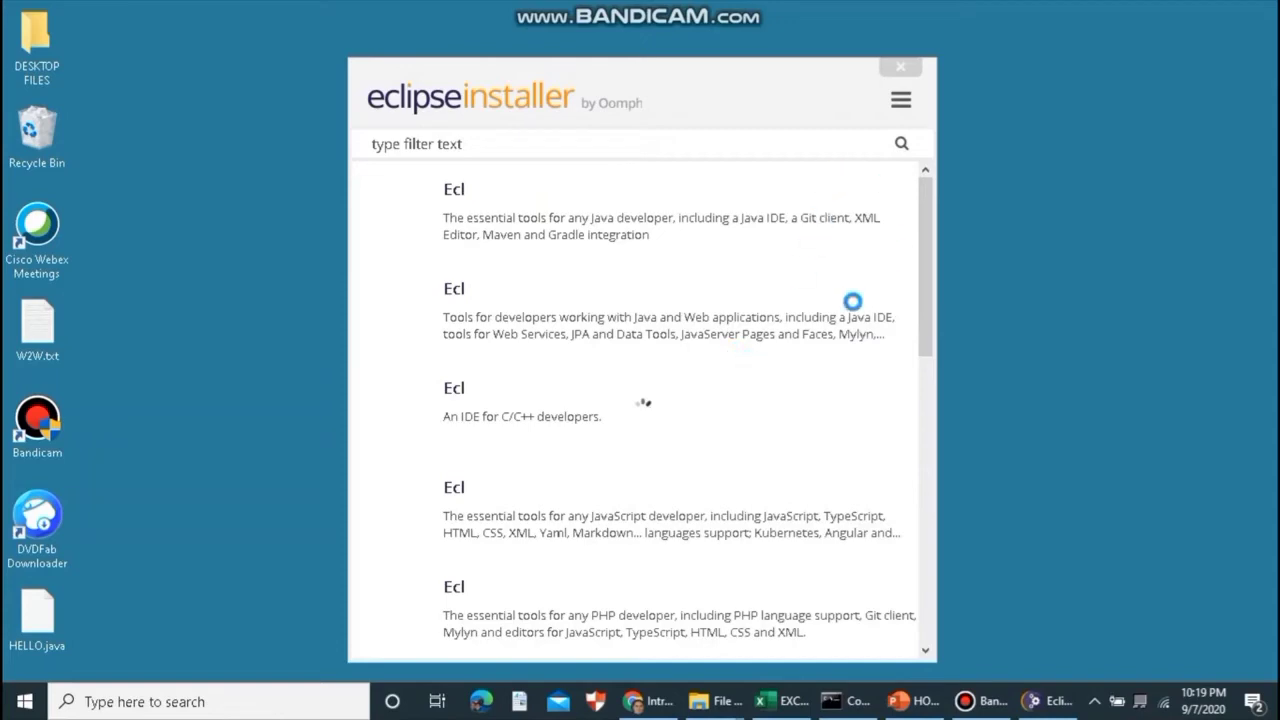
- Browse the installer's package list and pick Eclipse IDE for Java Developers
scroll(752, 393, down, 3)
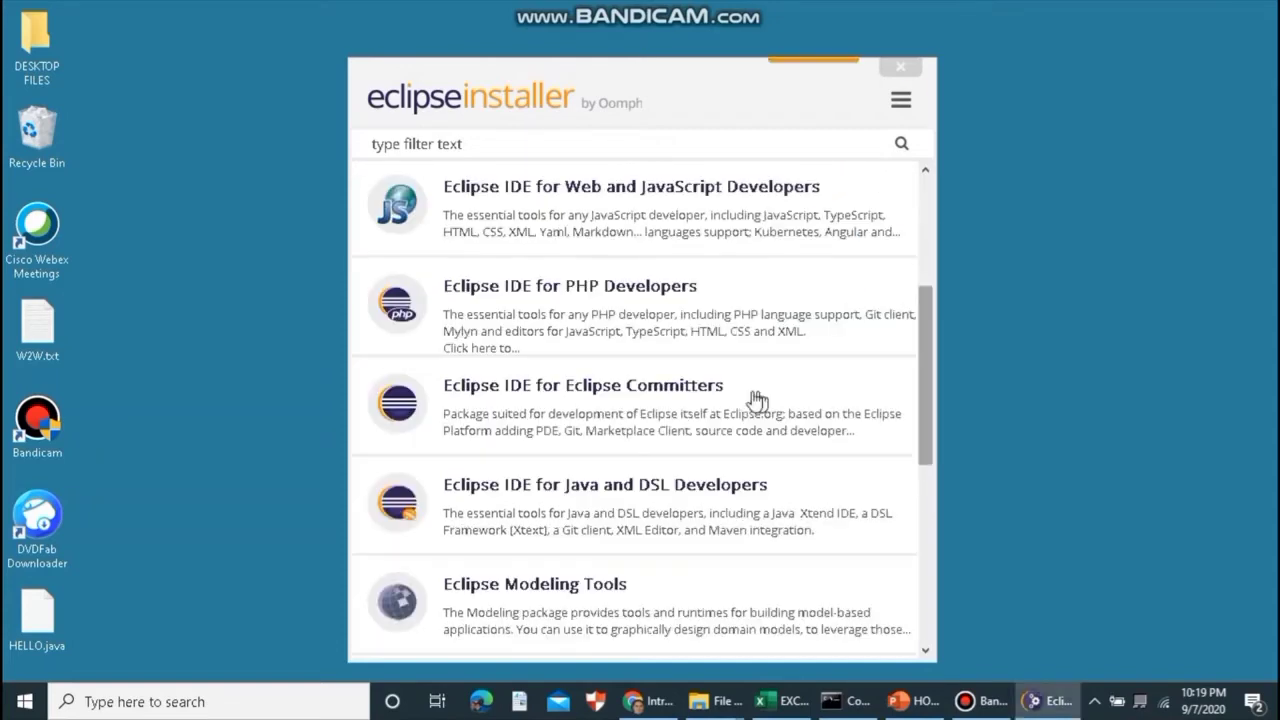
scroll(731, 380, up, 1)
scroll(731, 380, up, 2)
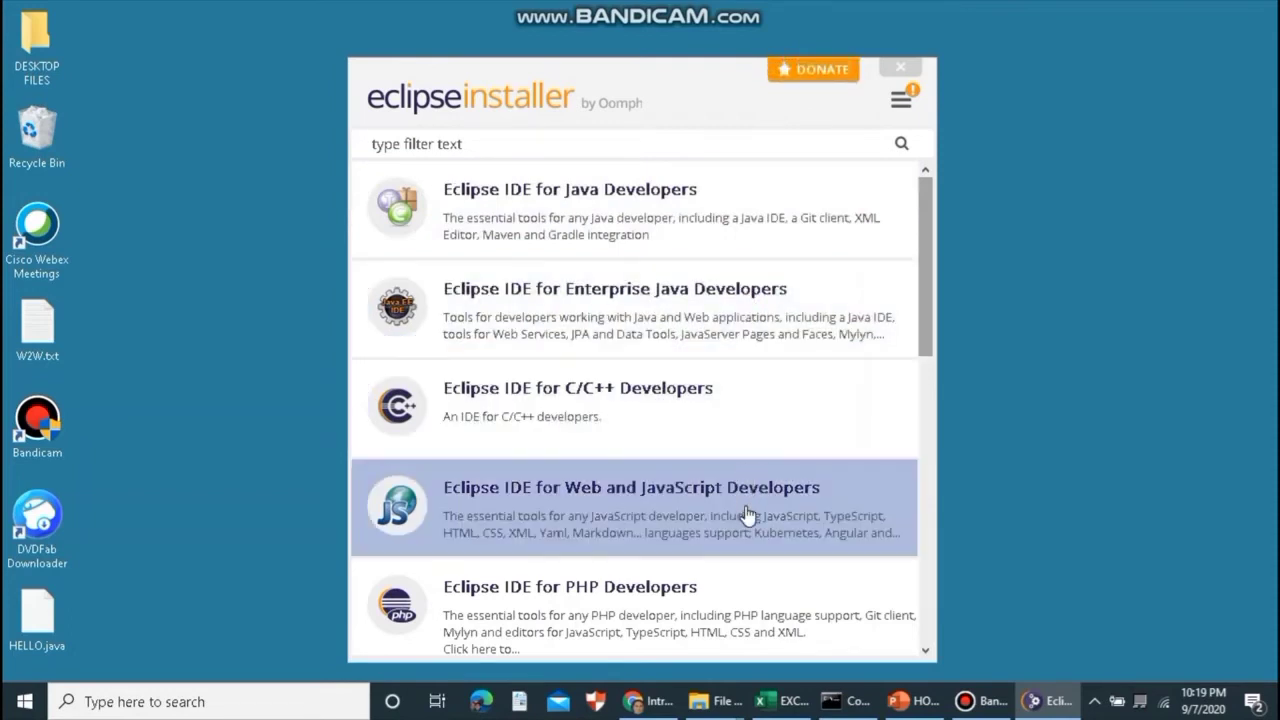
scroll(747, 515, down, 5)
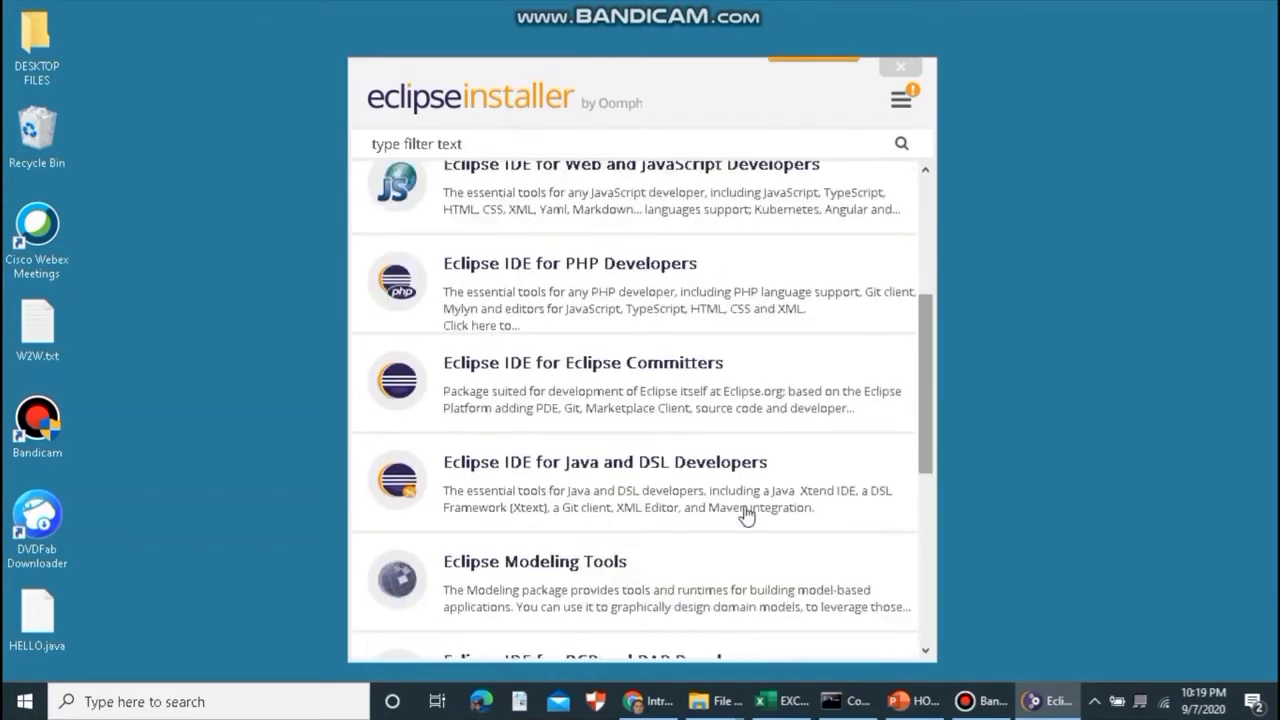
scroll(747, 515, down, 4)
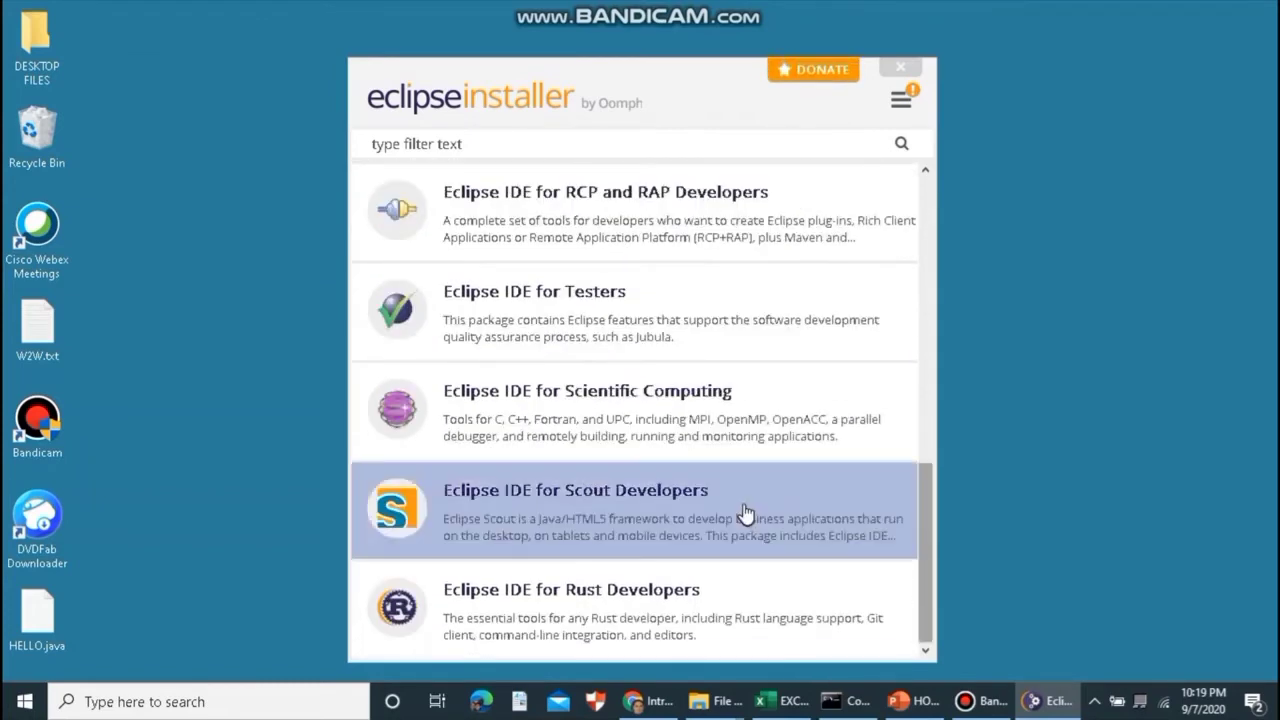
scroll(748, 514, up, 5)
scroll(745, 512, up, 4)
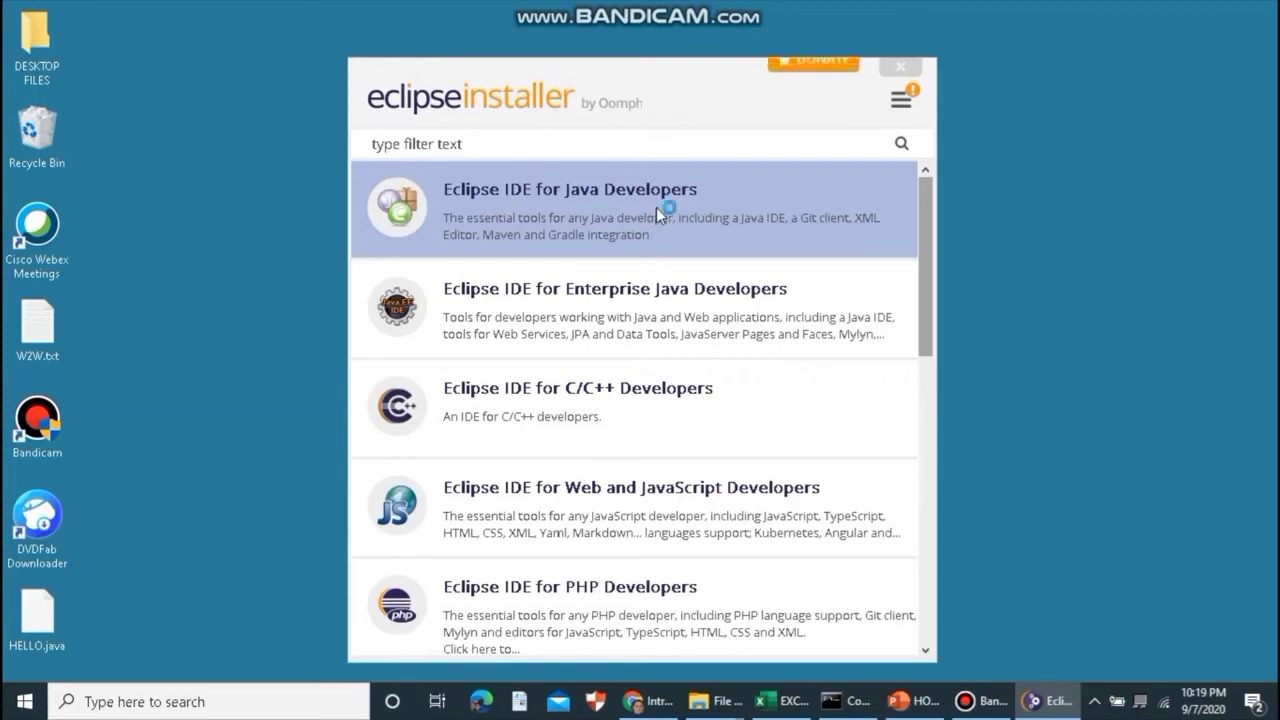
click(661, 212)
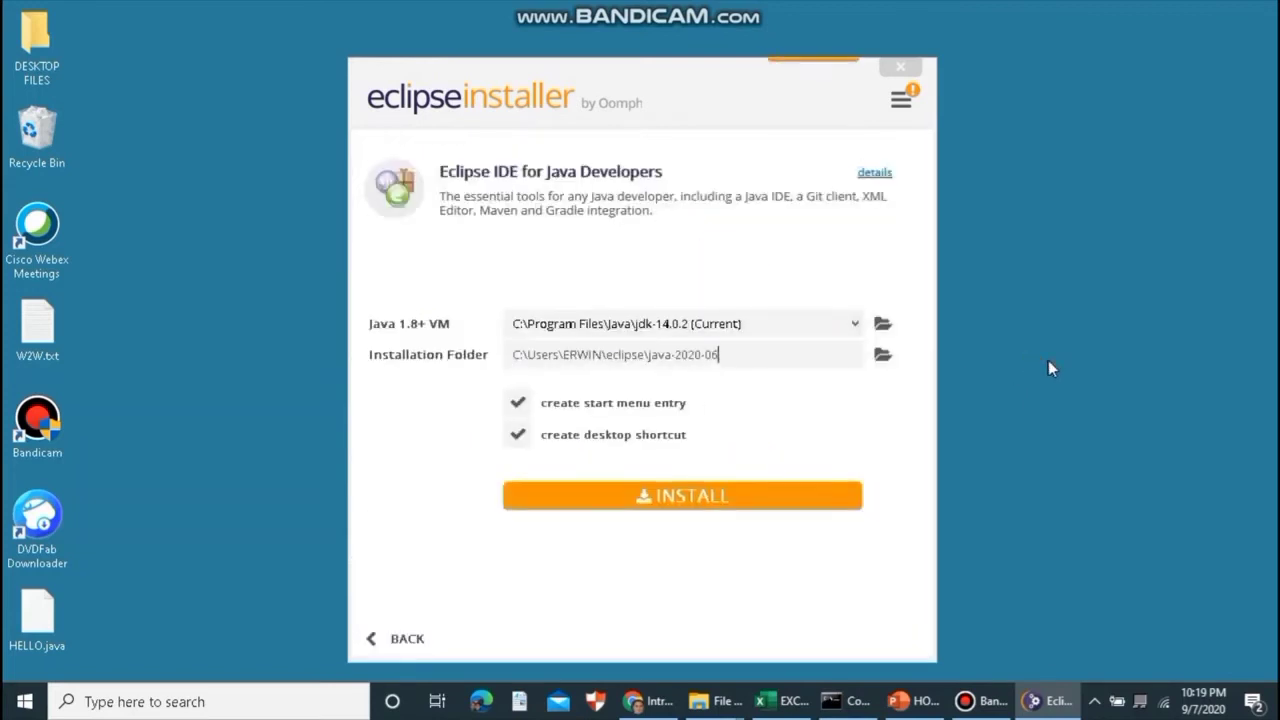
- Install the Java Developers package with the jdk-14.0.2 VM, accepting the Eclipse Foundation user agreement
click(678, 492)
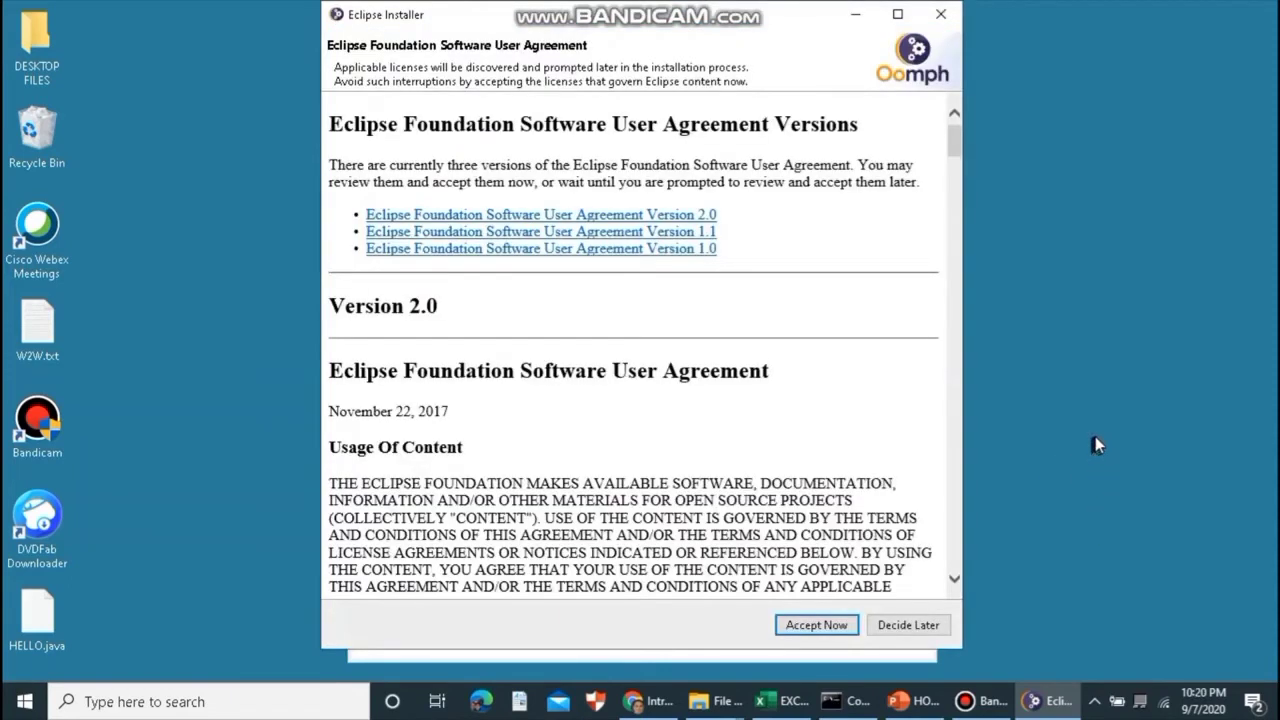
click(818, 627)
click(818, 627)
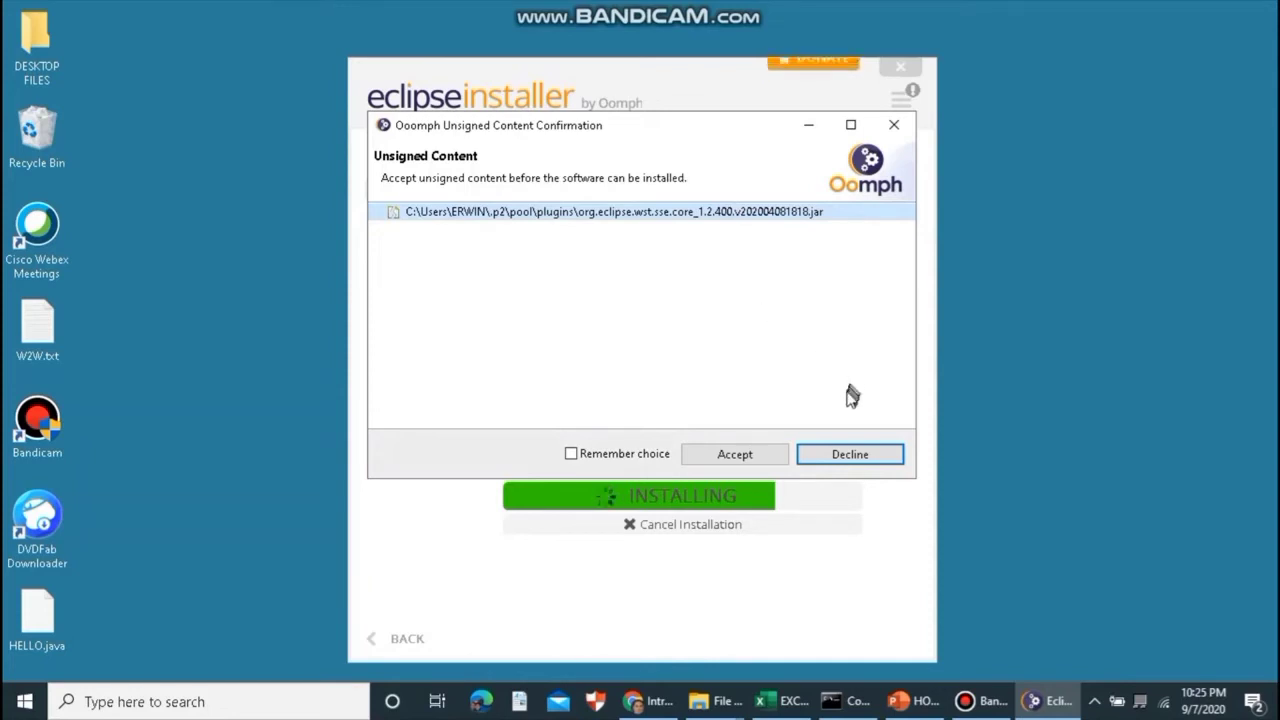
- Accept the unsigned content, then launch Eclipse IDE 2020-06 once installation completes
click(735, 456)
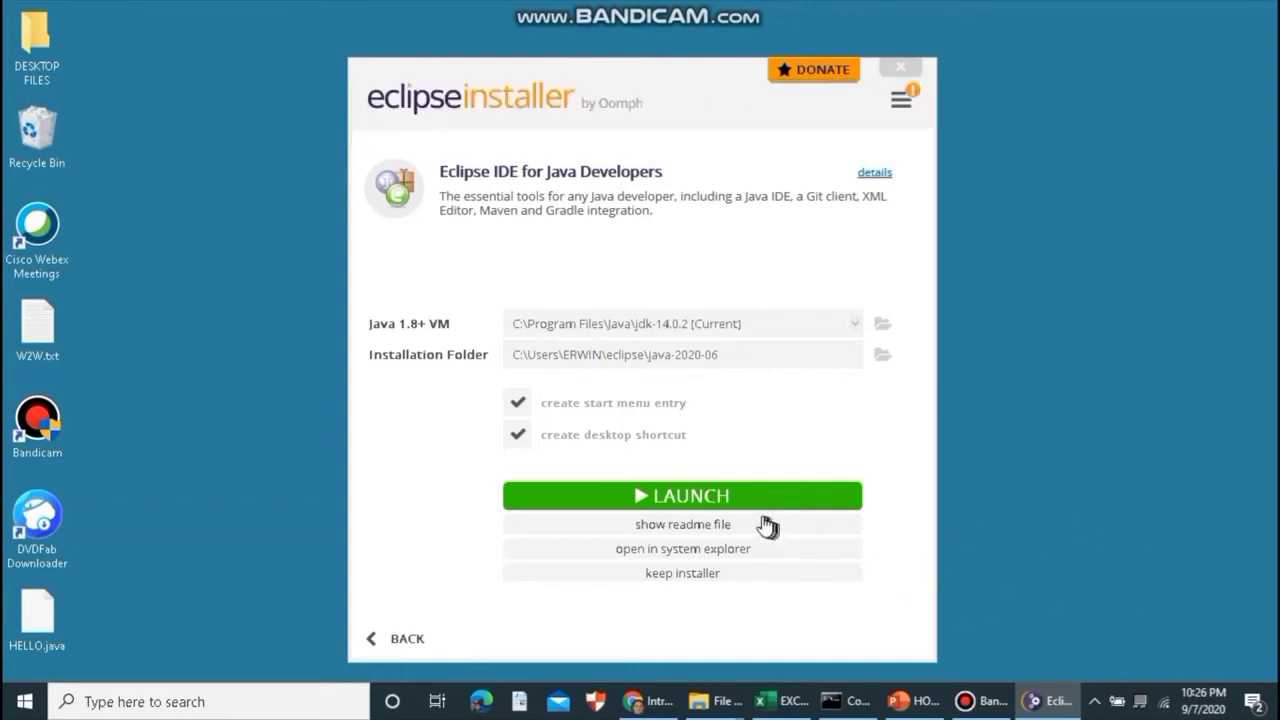
click(688, 497)
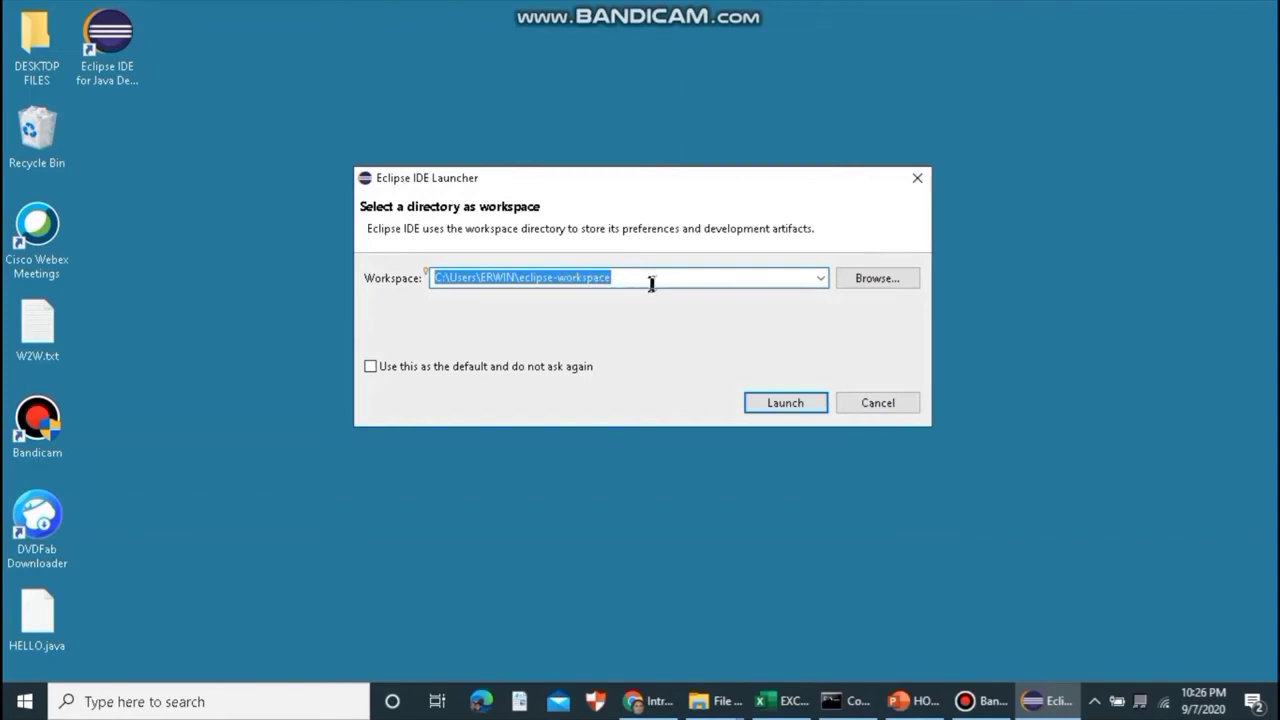
- Launch Eclipse with the default eclipse-workspace folder as the workspace
drag(654, 279, 456, 279)
drag(614, 279, 430, 278)
click(785, 405)
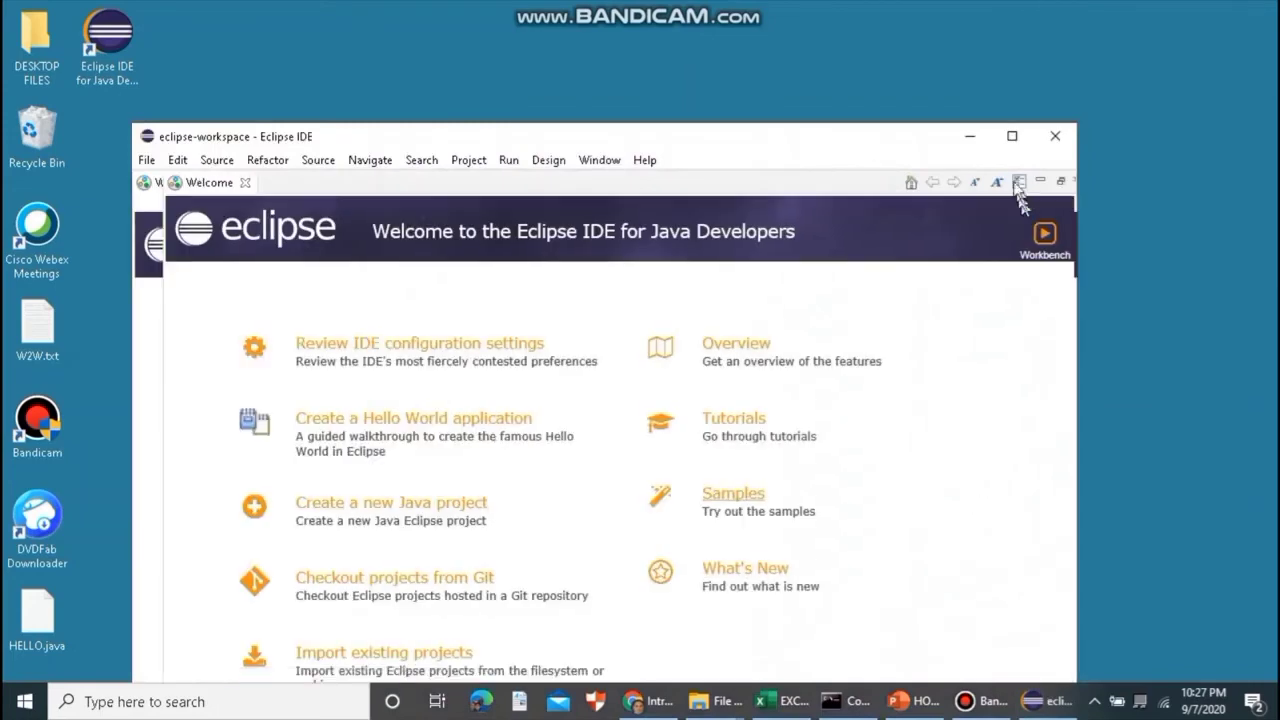
- Maximize the Eclipse window
click(1012, 137)
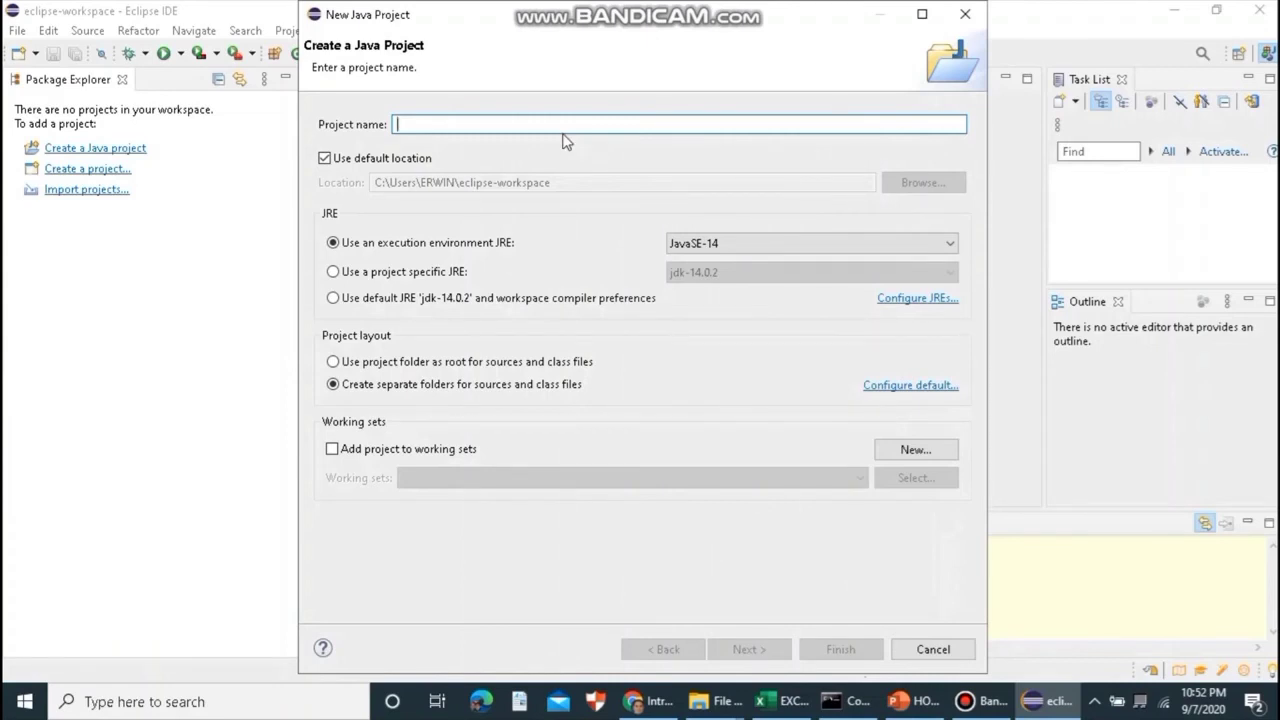
- Create the Java project MyFirstProjectInJava without a module-info.java file
text(MyFirst)
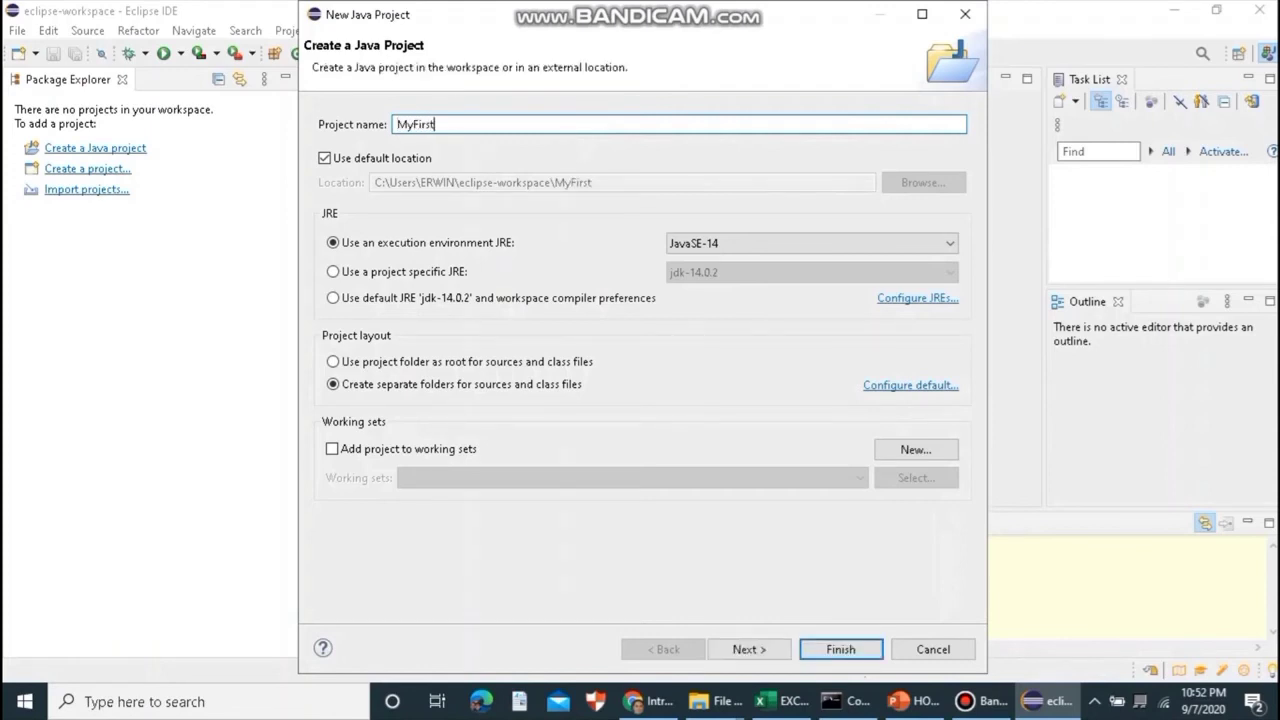
text(ProjectInJava)
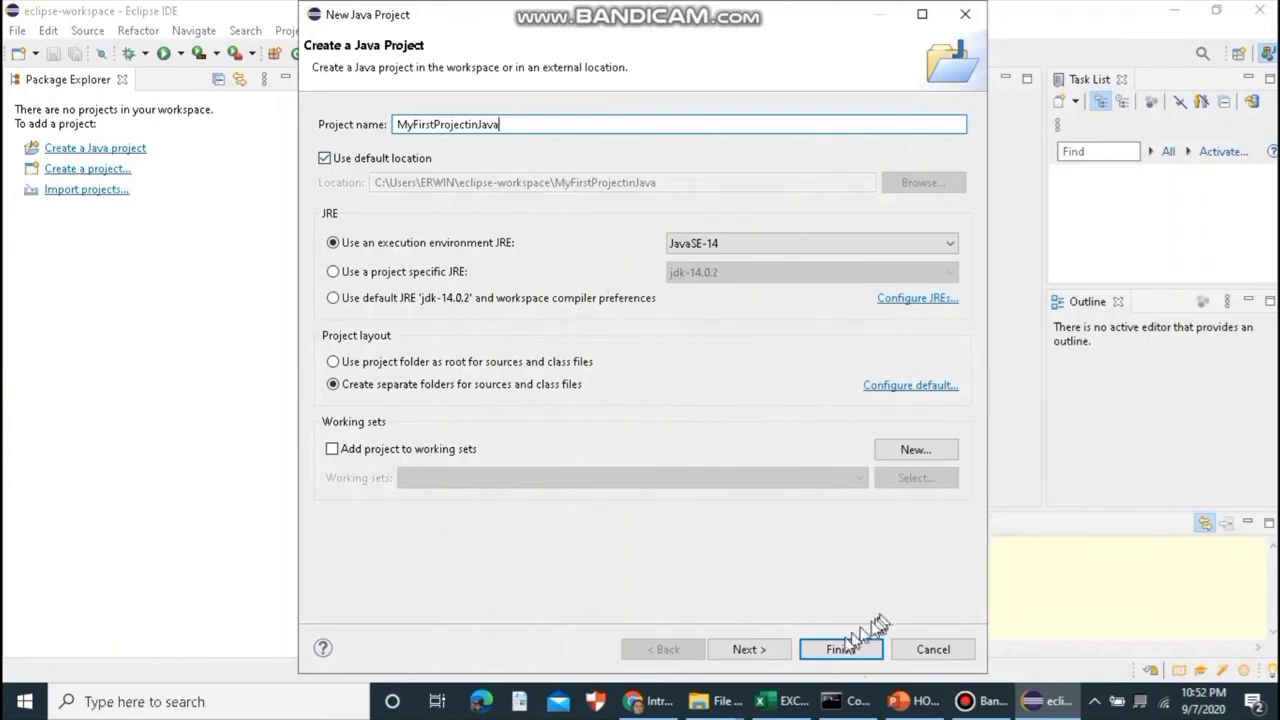
click(838, 650)
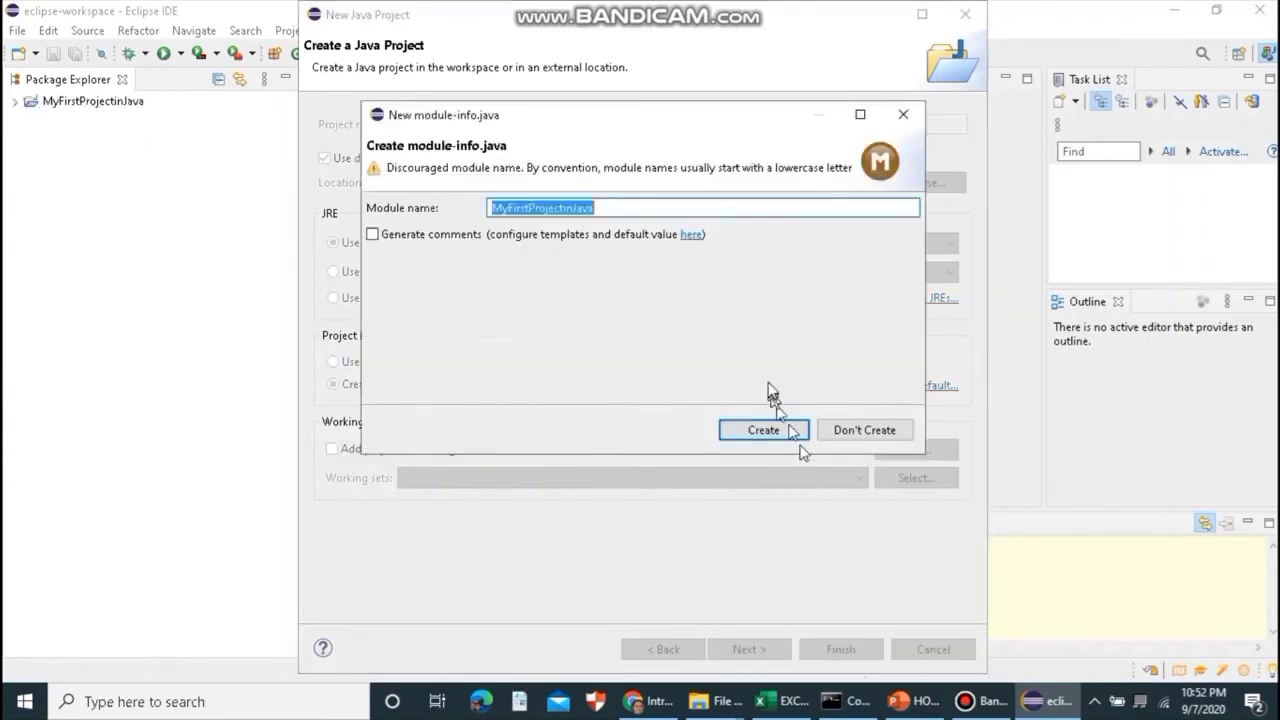
click(877, 439)
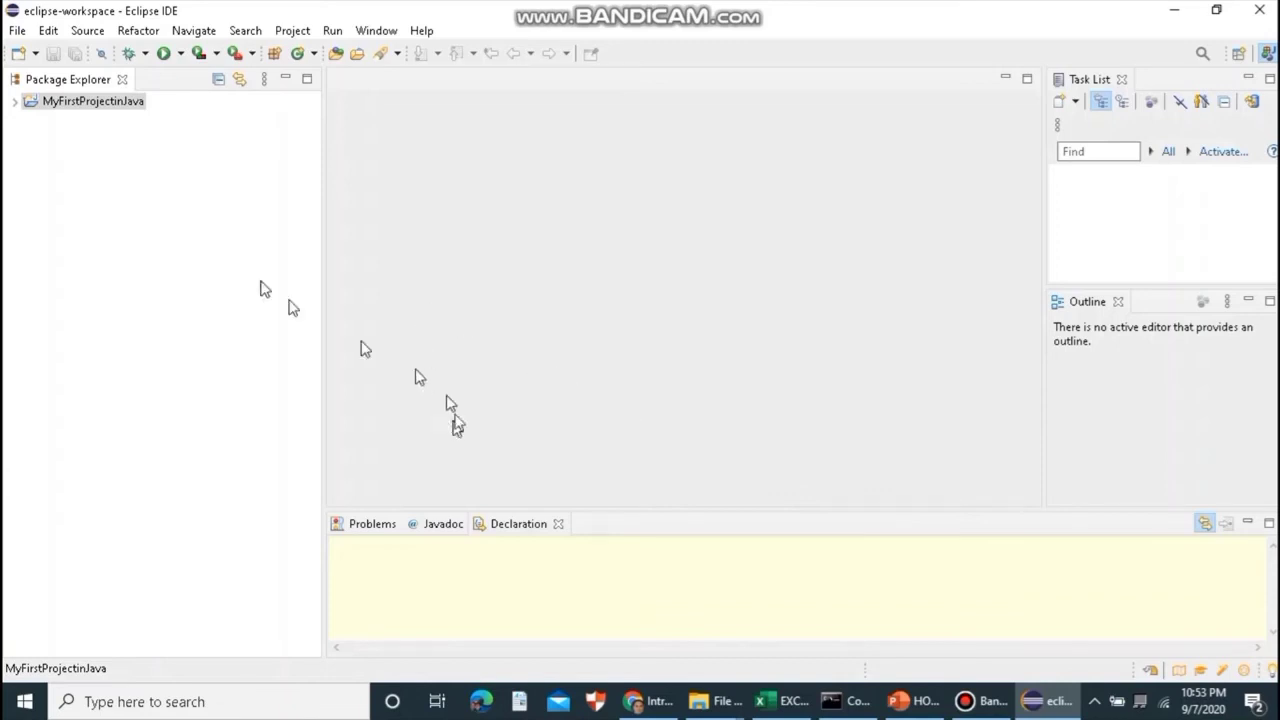
- Expand MyFirstProjectinJava and choose New > Class from its context menu
click(14, 103)
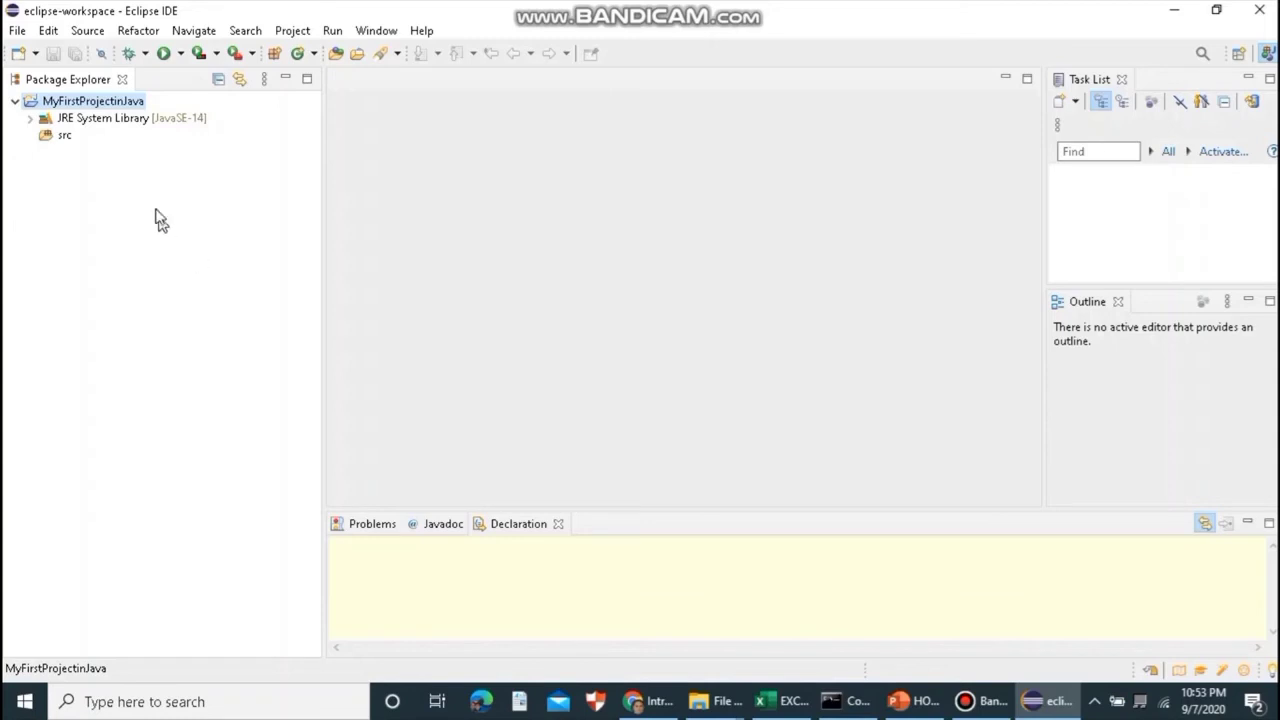
right_click(100, 109)
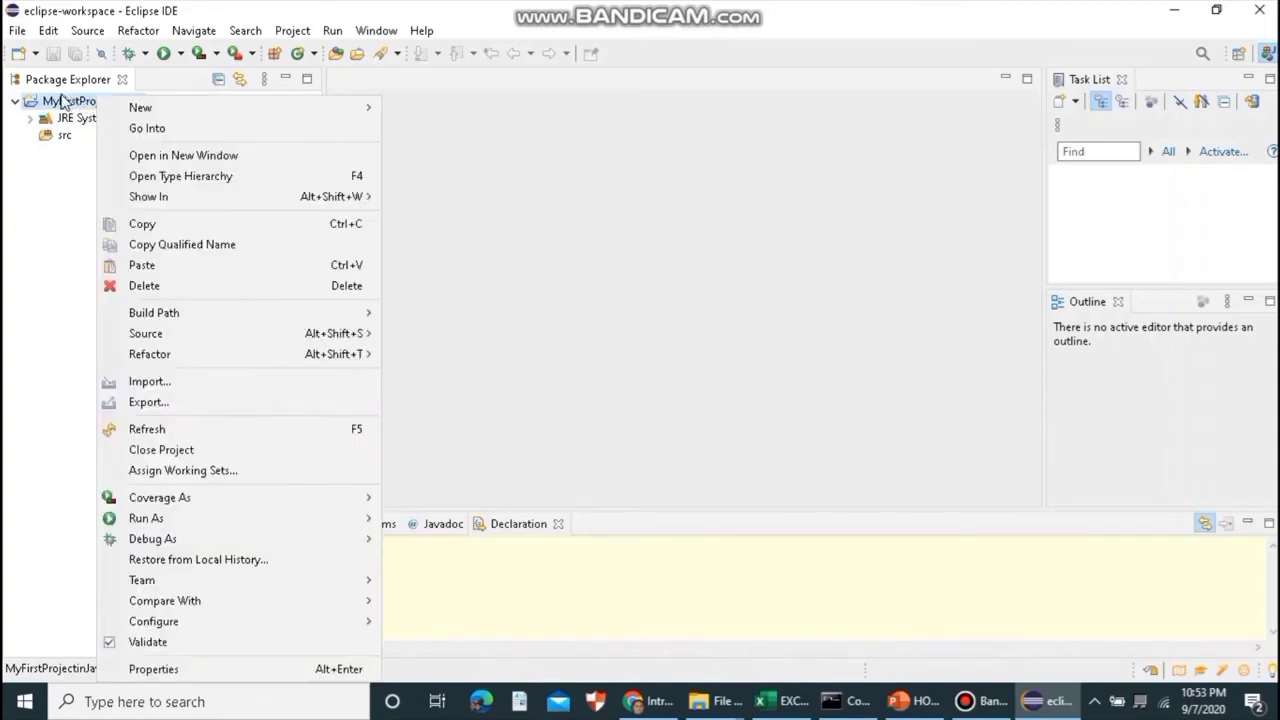
mouse_move(122, 108)
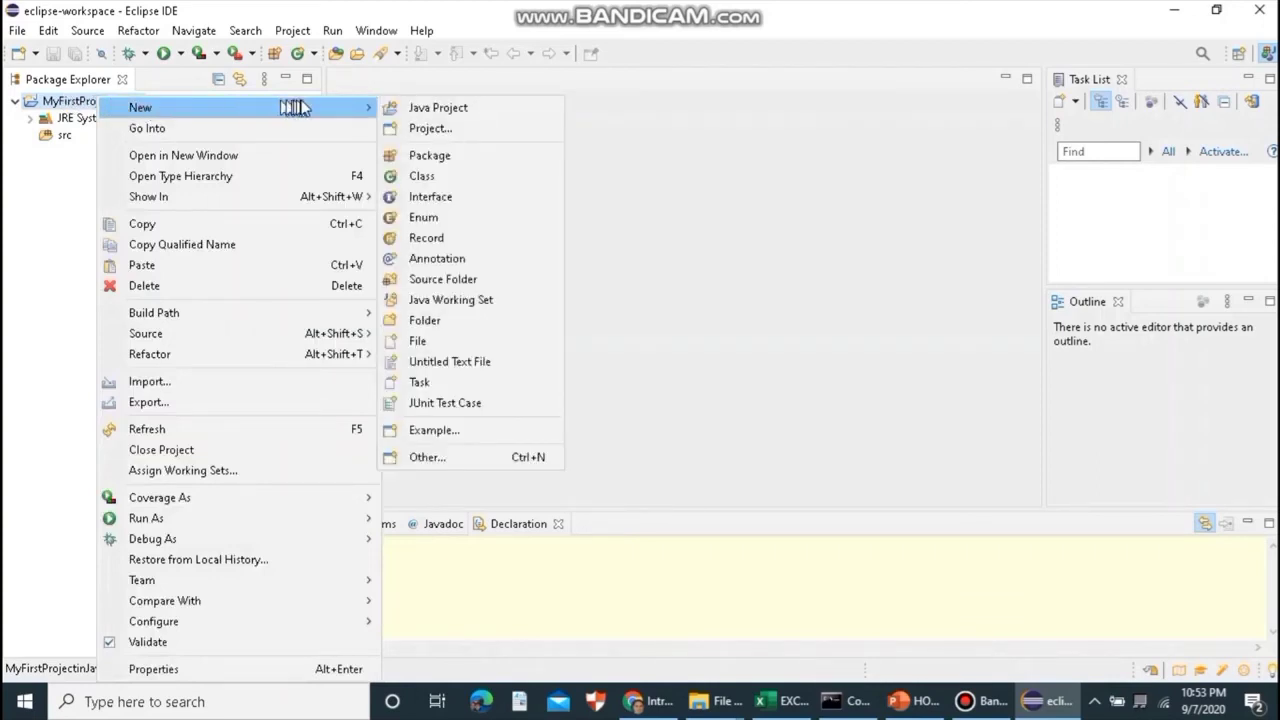
click(444, 184)
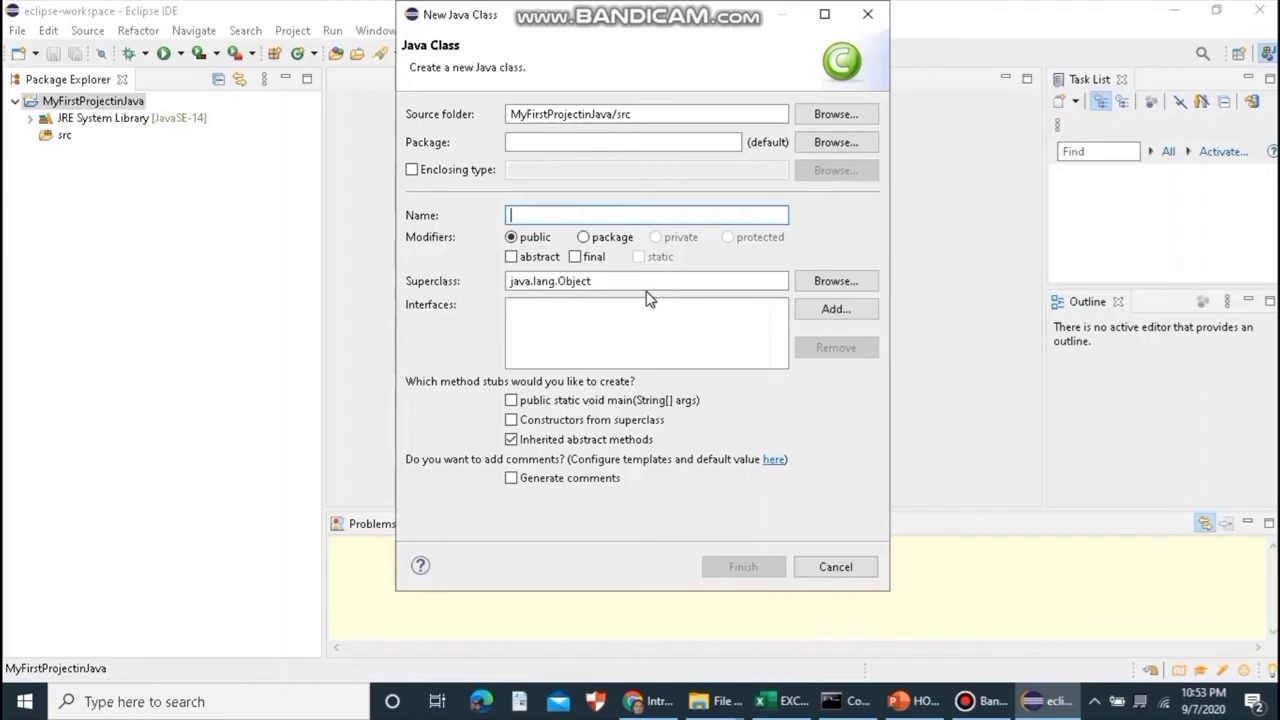
- Name the class MyFirstJavaProgram and enable the public static void main(String[] args) stub
text(MyFirstJavaPro)
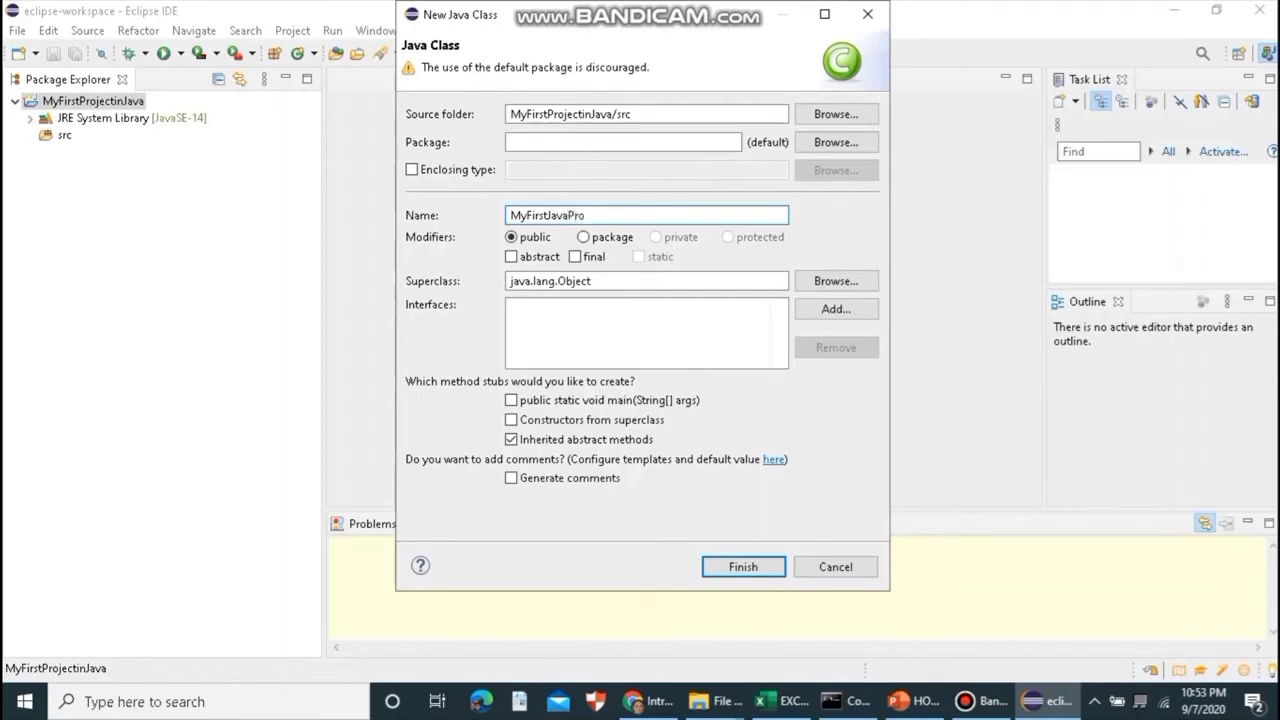
text(ma)
key(BackSpace)
key(BackSpace)
text(am)
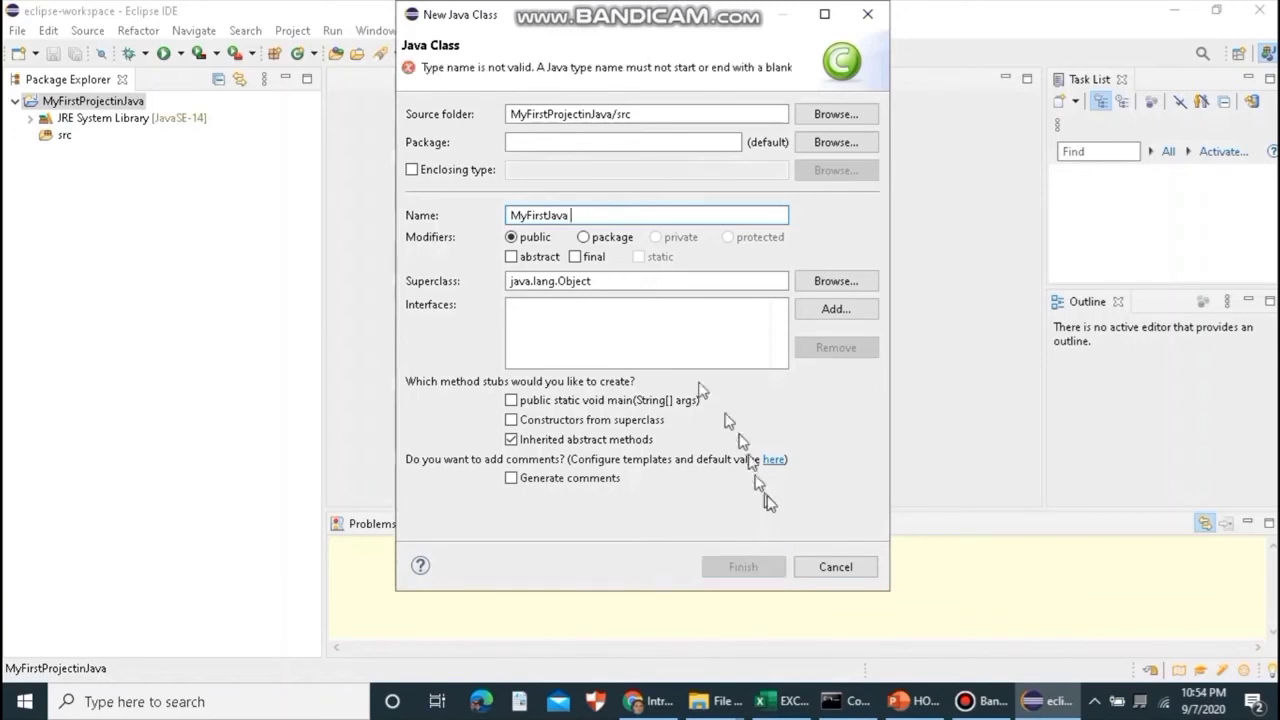
click(738, 567)
click(738, 567)
key(BackSpace)
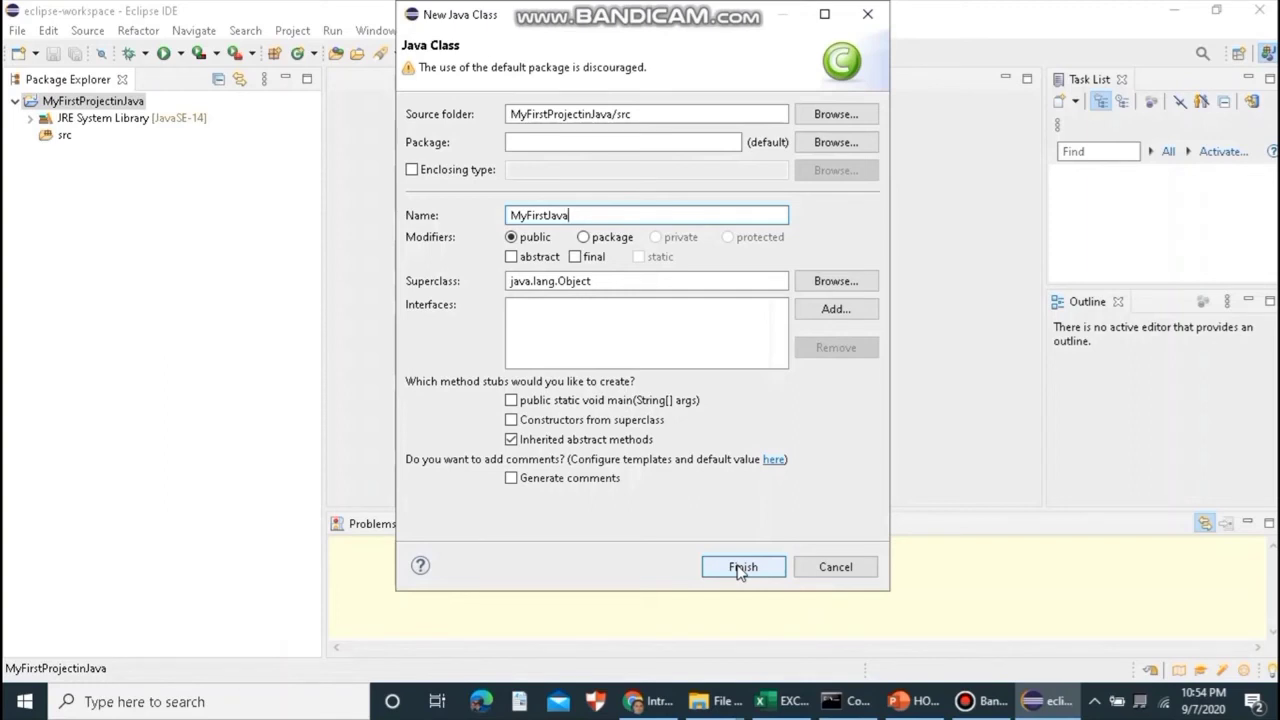
text(Program)
click(743, 568)
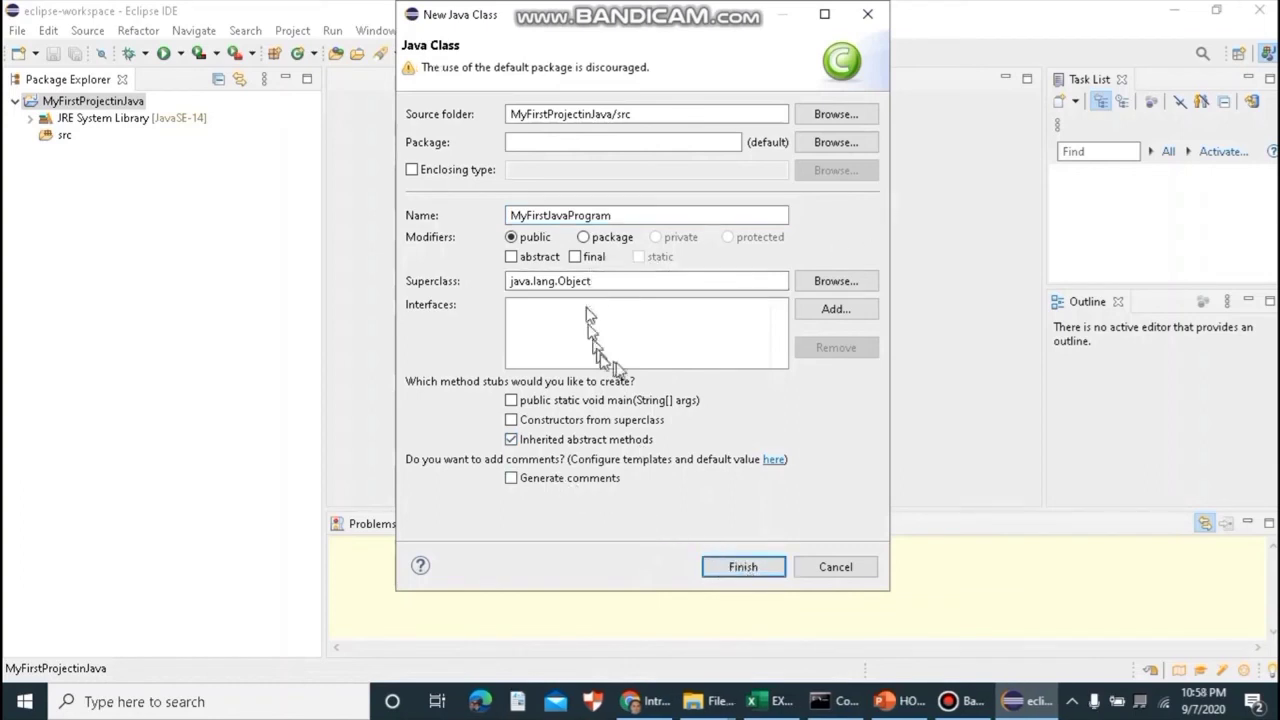
click(511, 401)
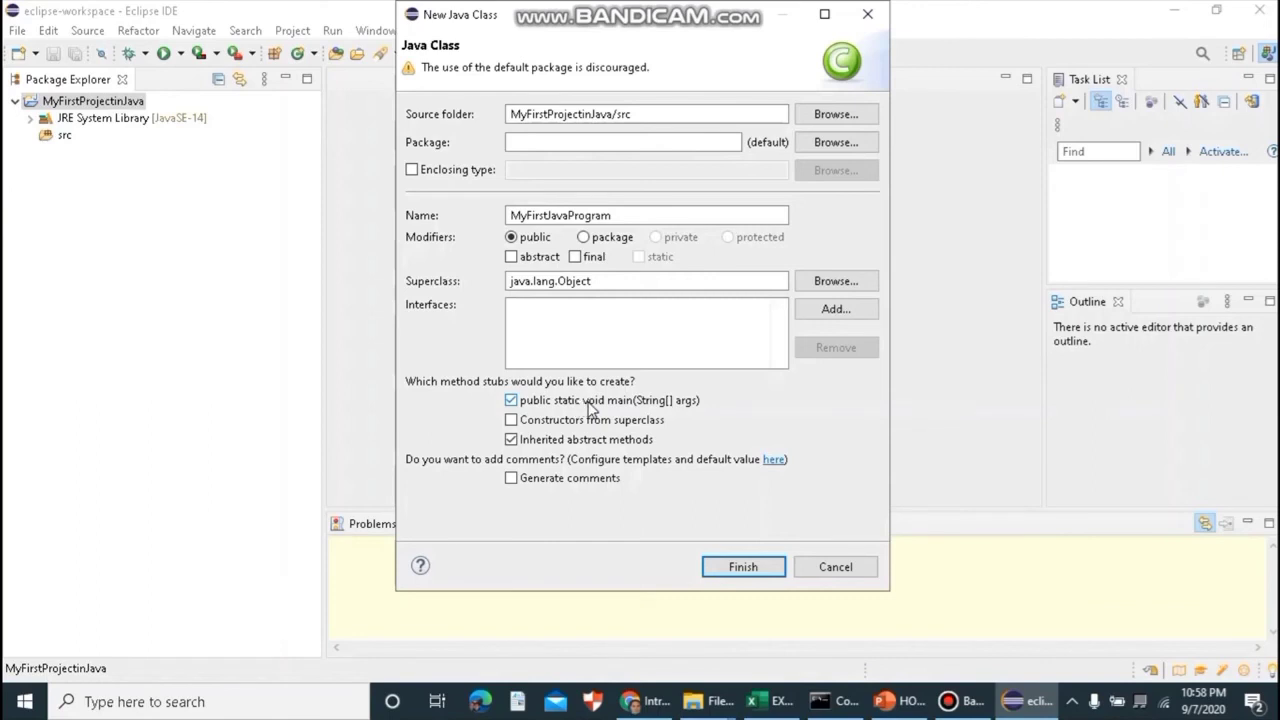
click(743, 567)
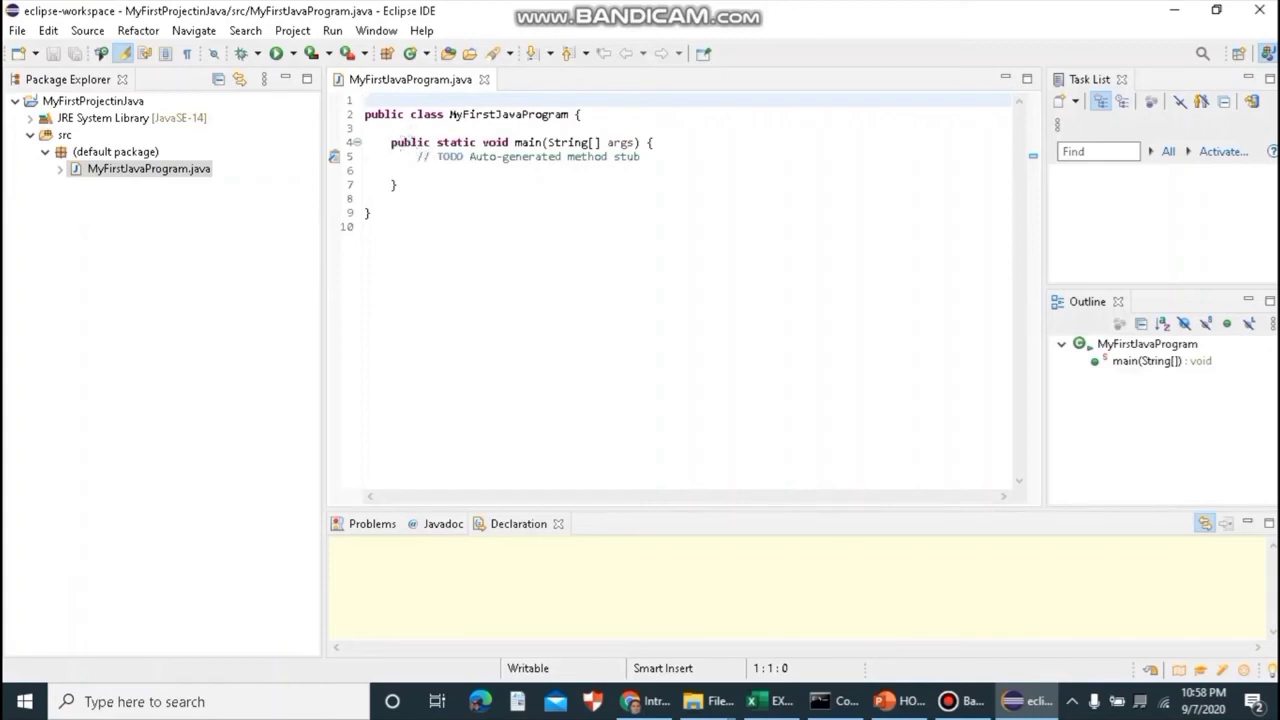
drag(391, 142, 652, 145)
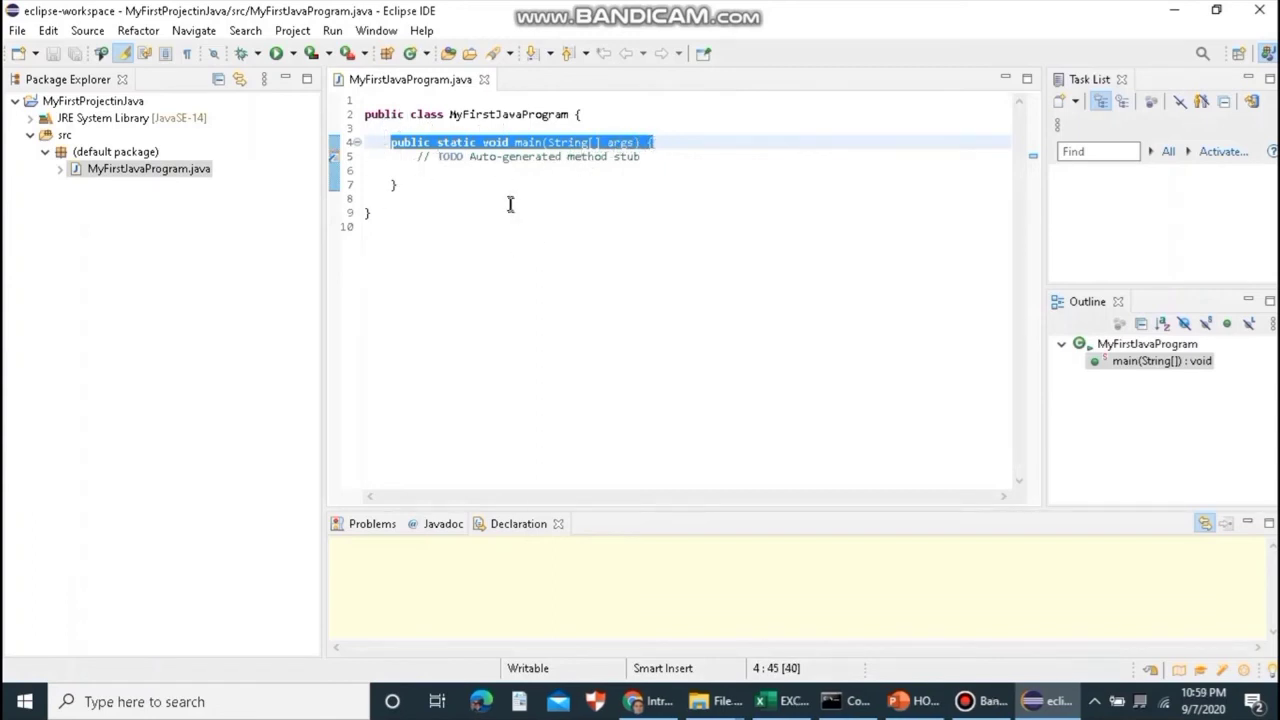
click(642, 160)
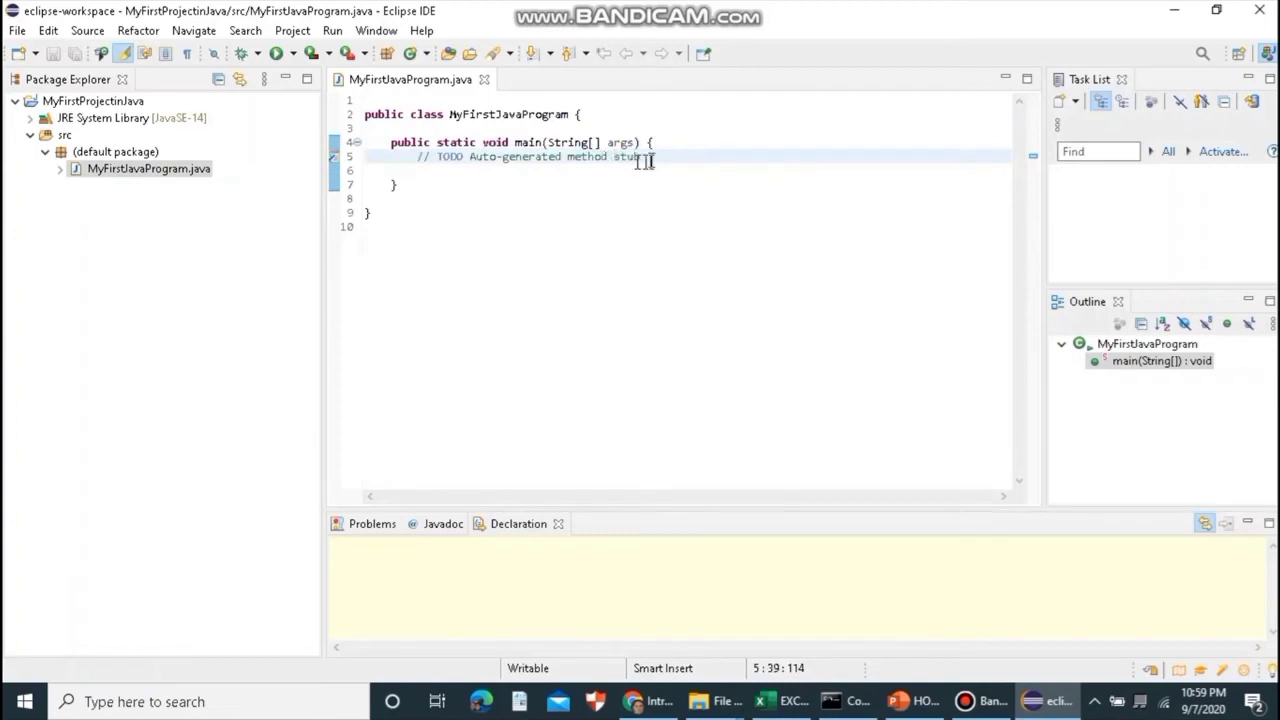
drag(651, 157, 421, 160)
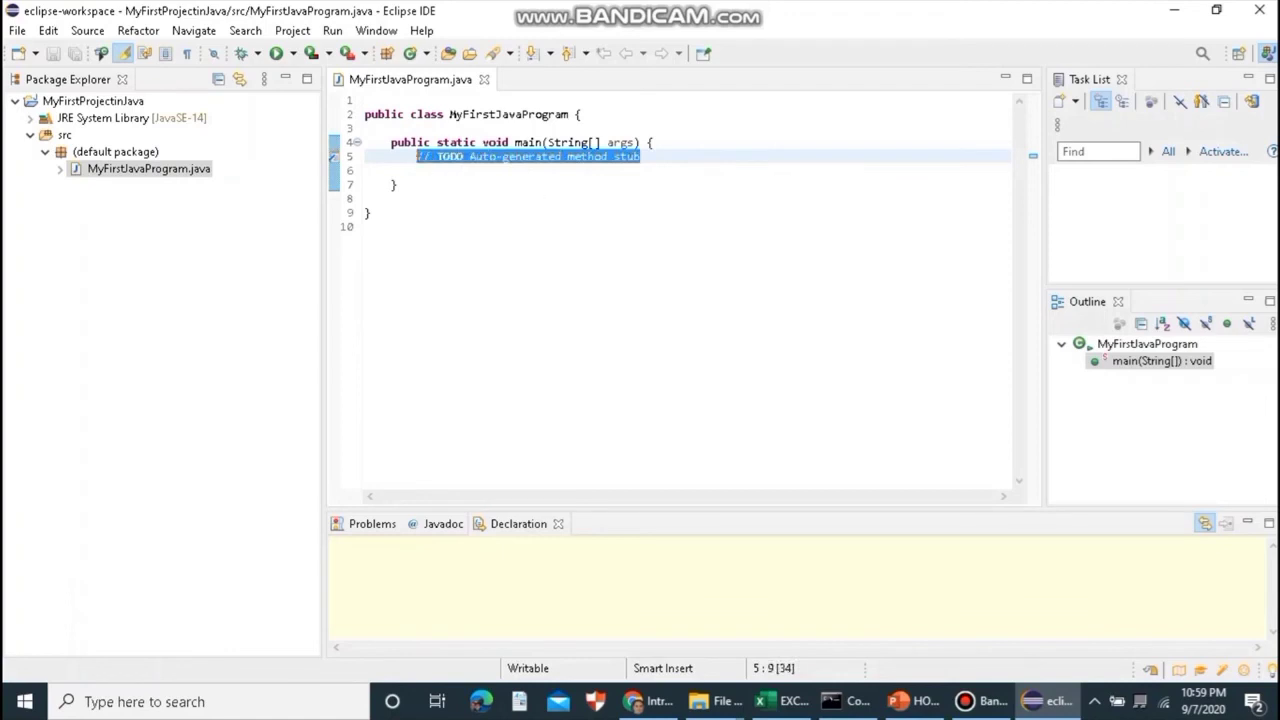
key(Delete)
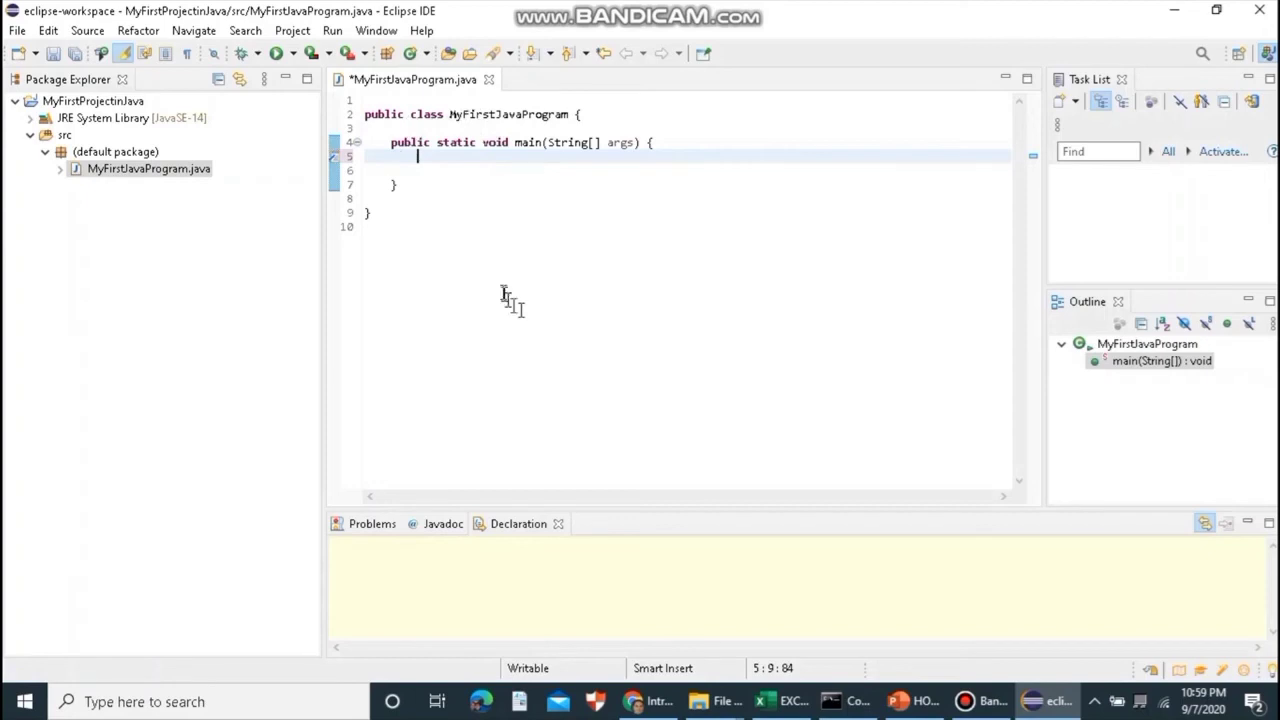
drag(367, 114, 404, 114)
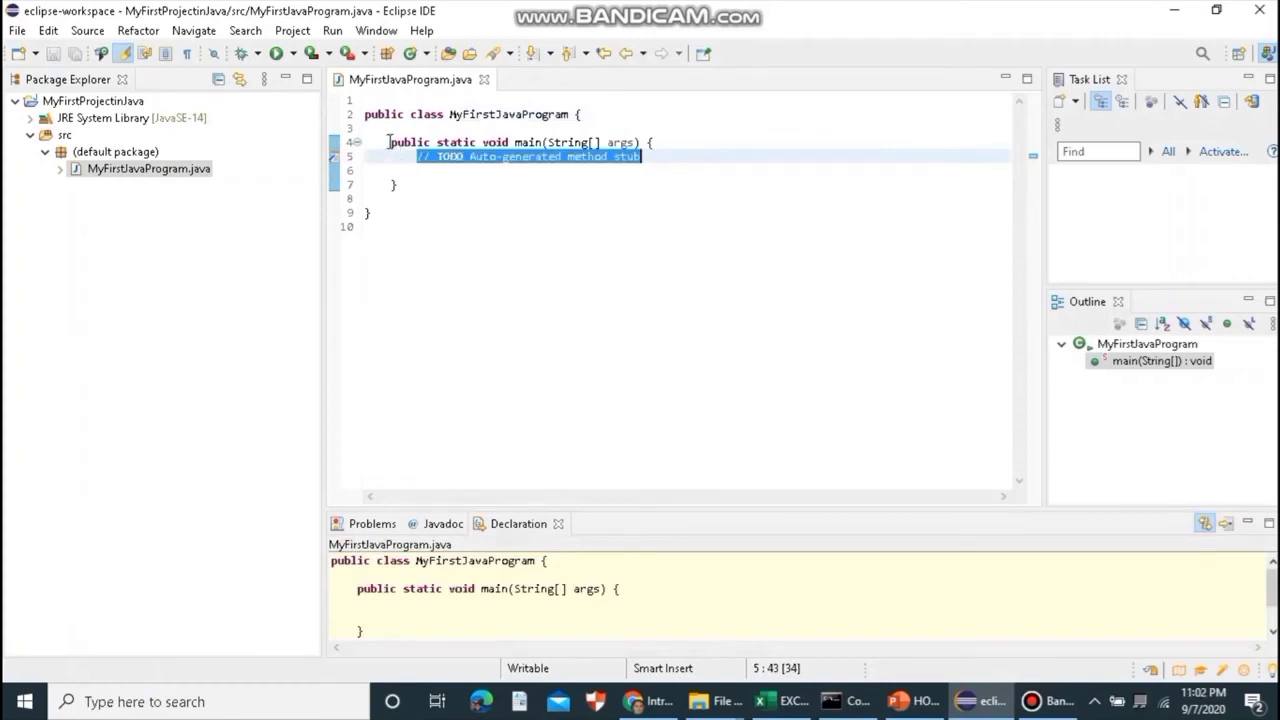
drag(388, 142, 541, 142)
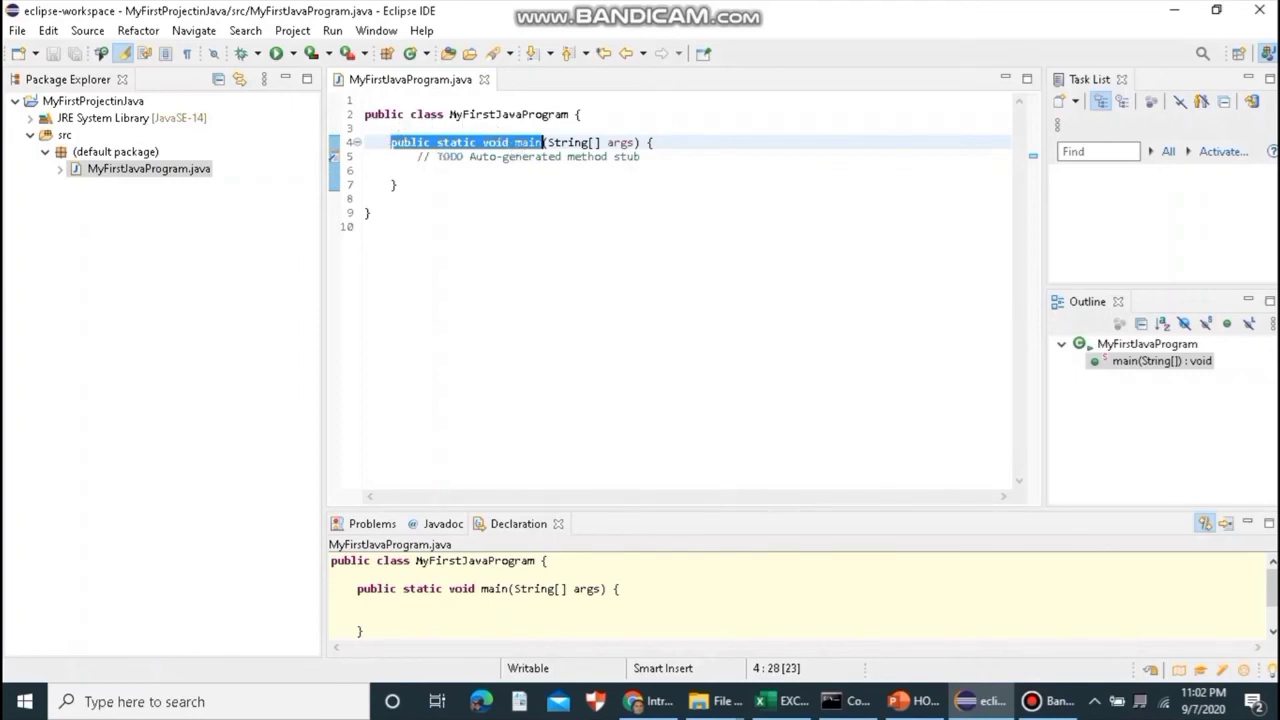
drag(368, 112, 568, 114)
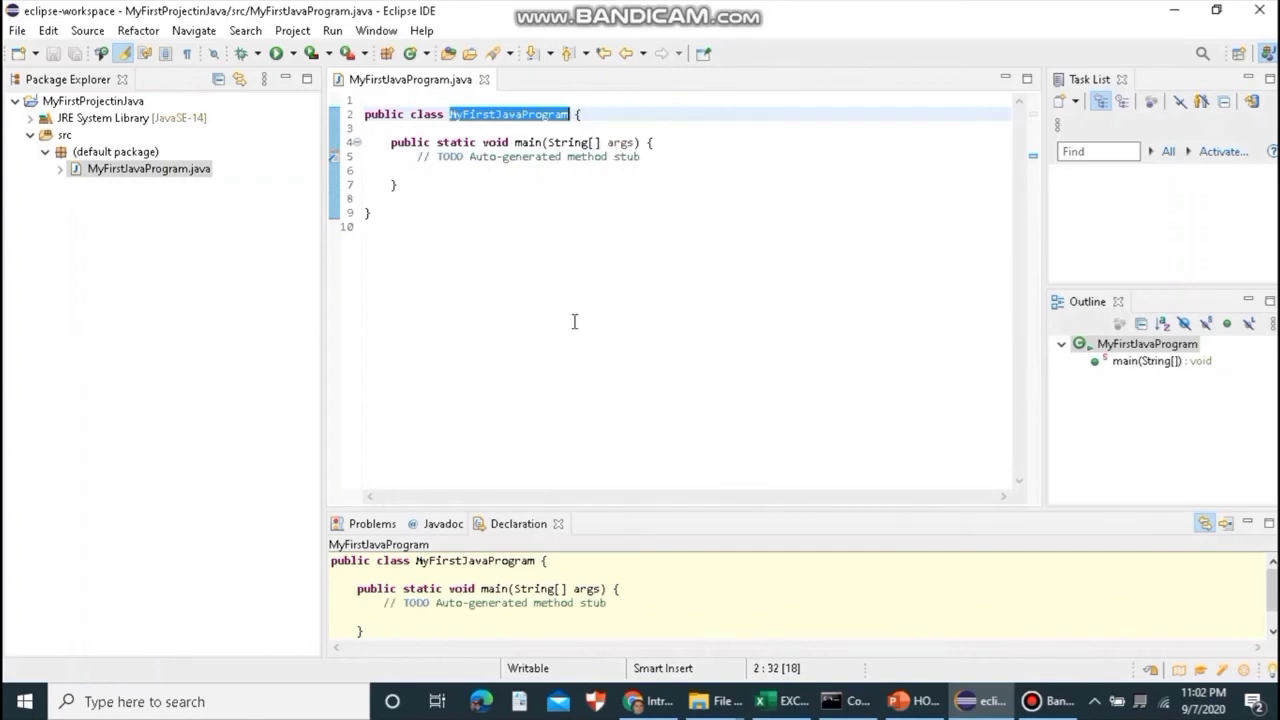
click(159, 178)
click(159, 178)
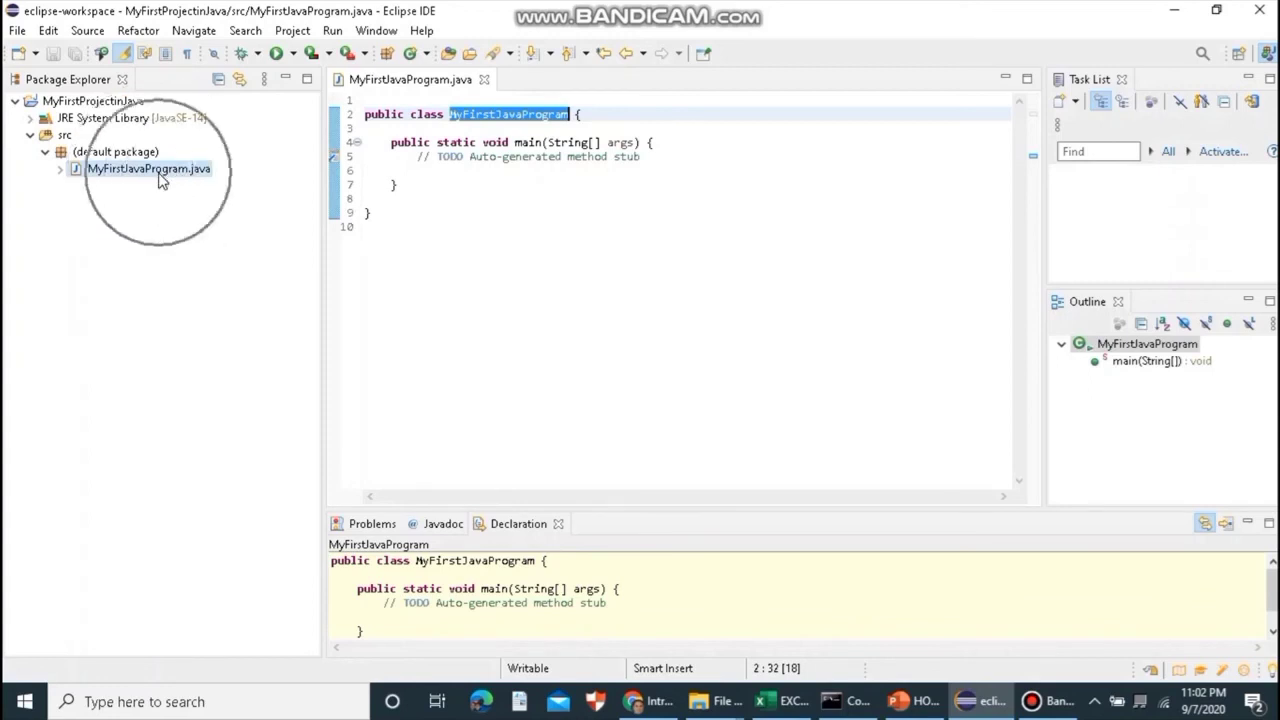
click(159, 178)
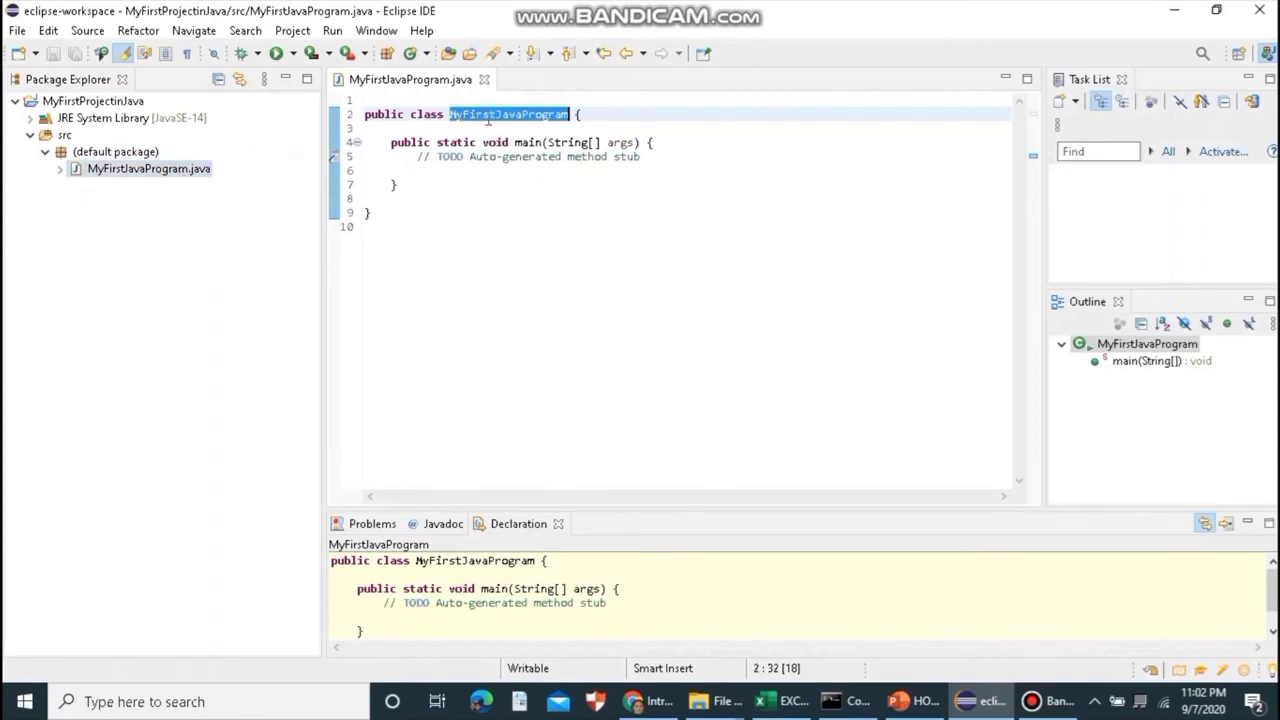
mouse_move(487, 122)
click(582, 170)
drag(640, 157, 419, 159)
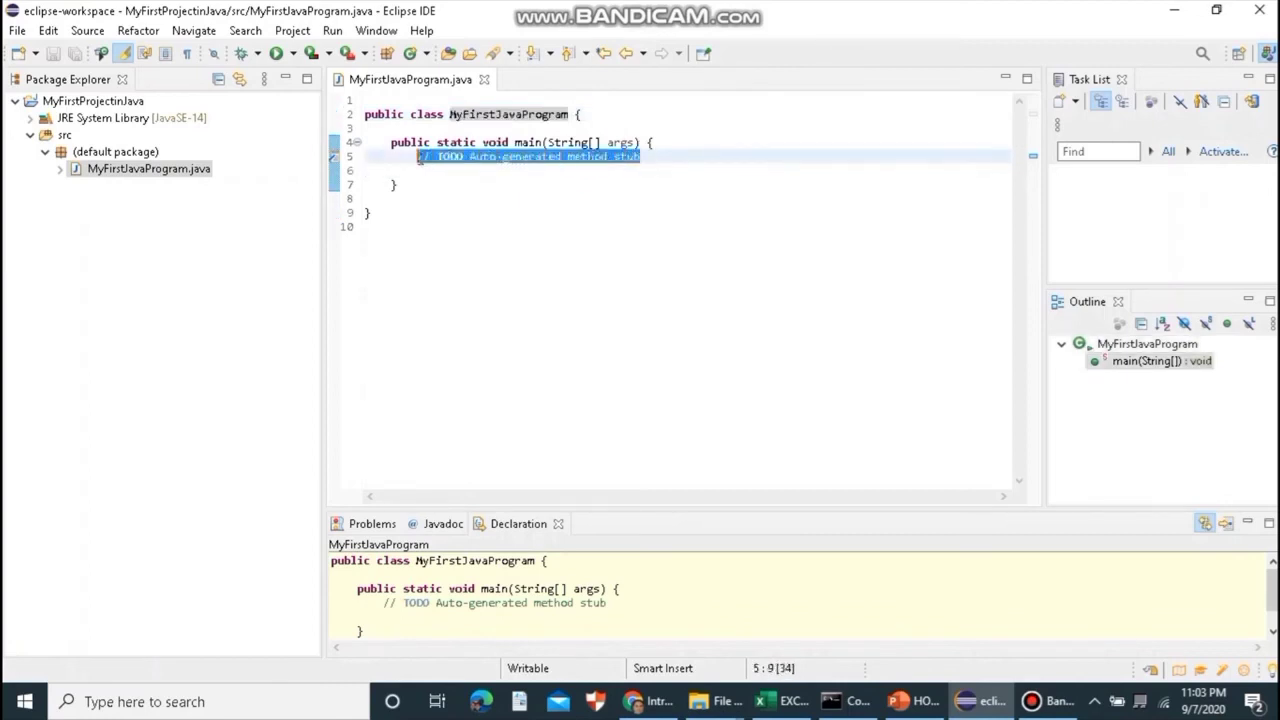
- Replace the TODO comment in main with System.out.println() and put the caret inside the parentheses
key(BackSpace)
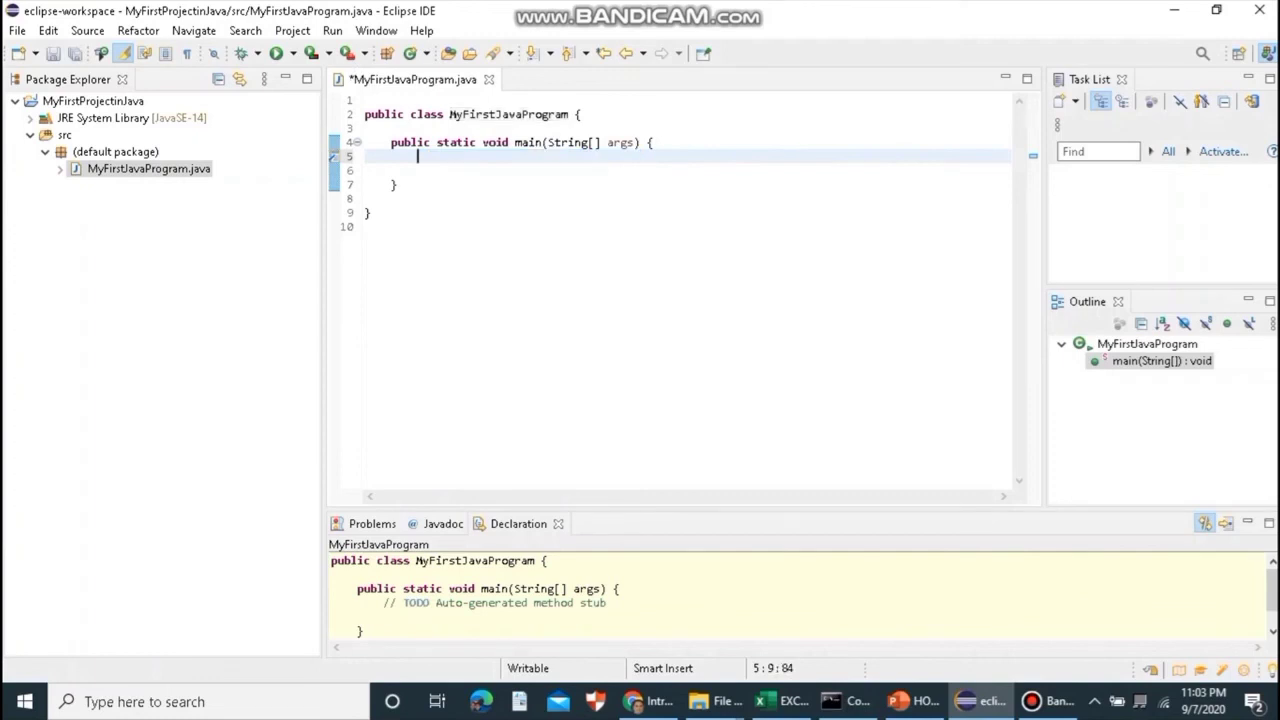
text(System.)
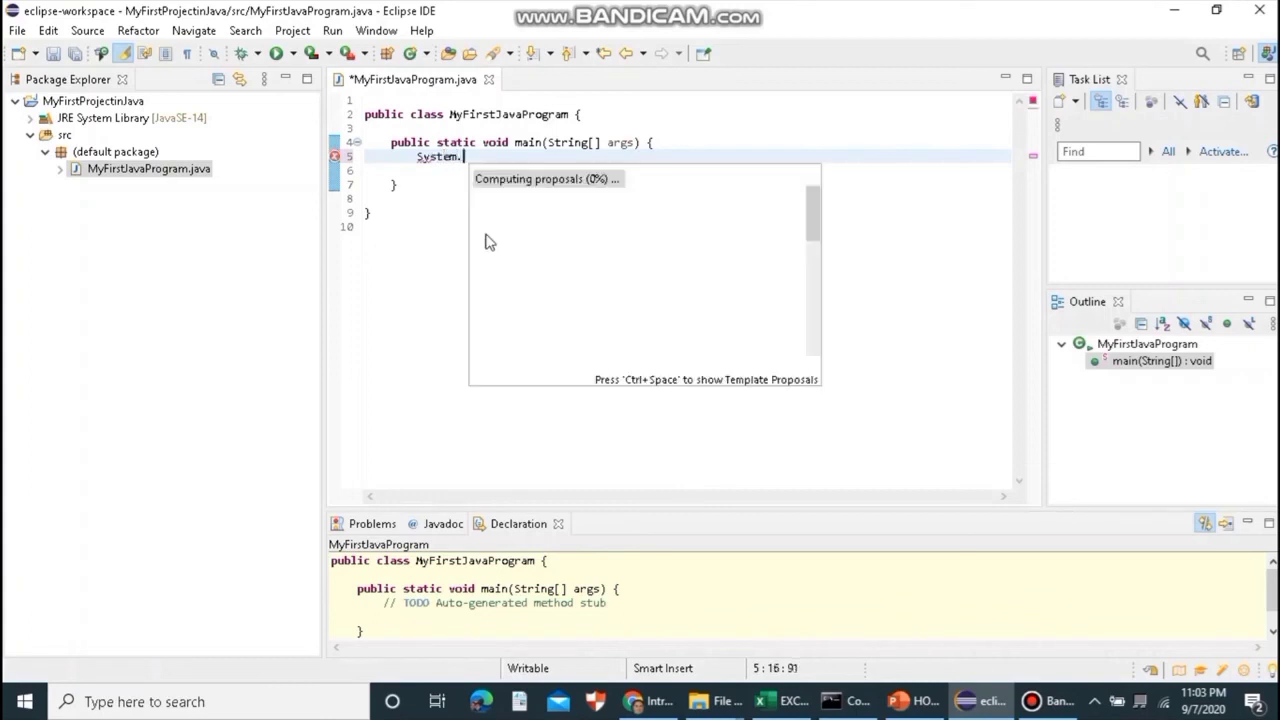
text(out)
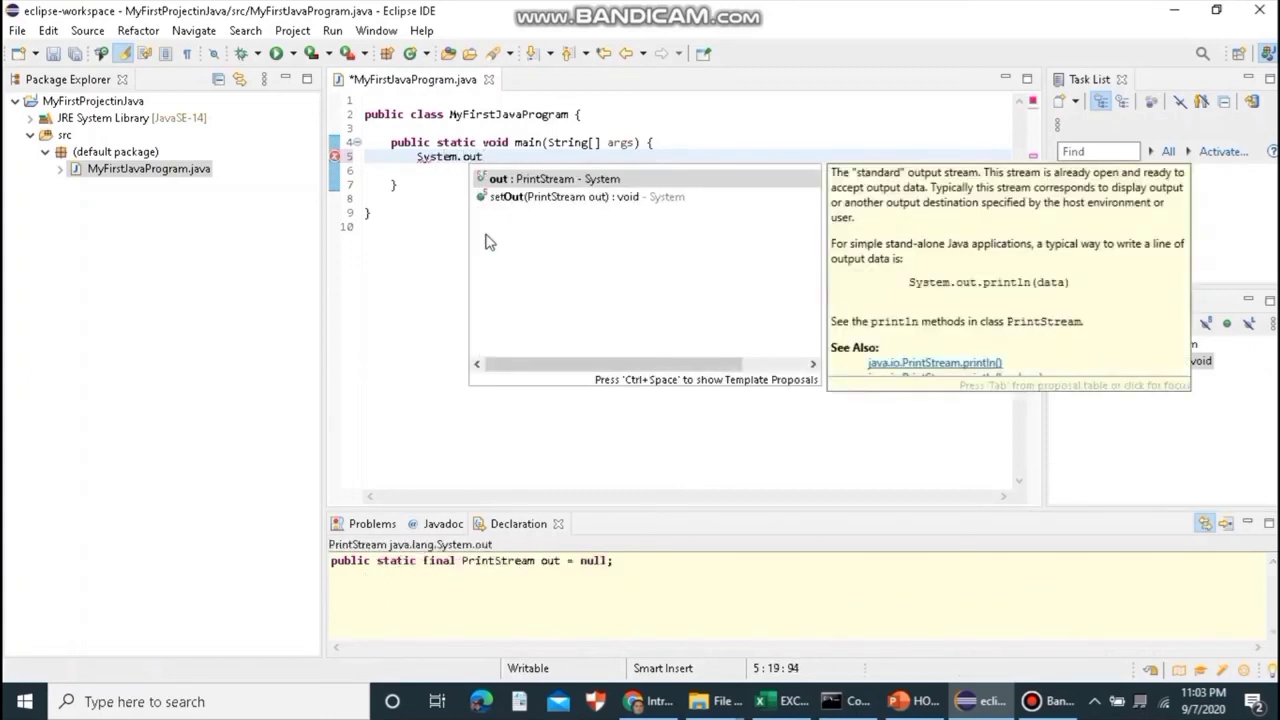
text(.println)
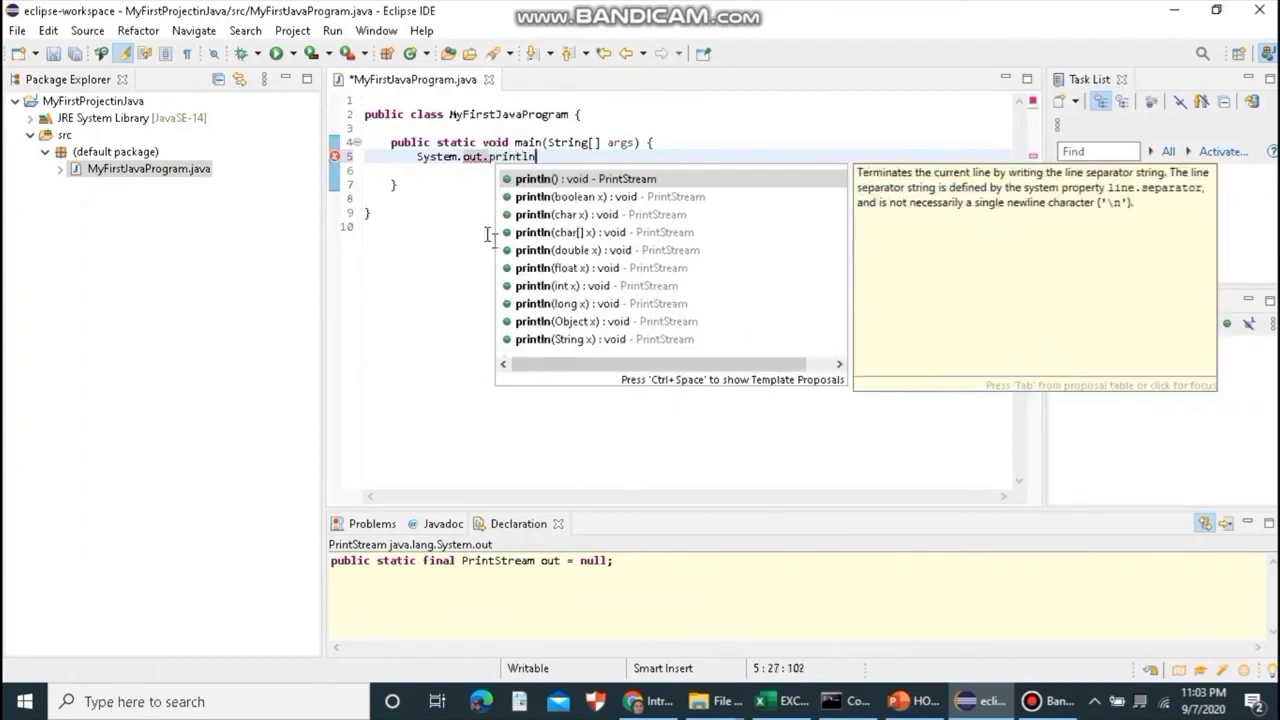
text(())
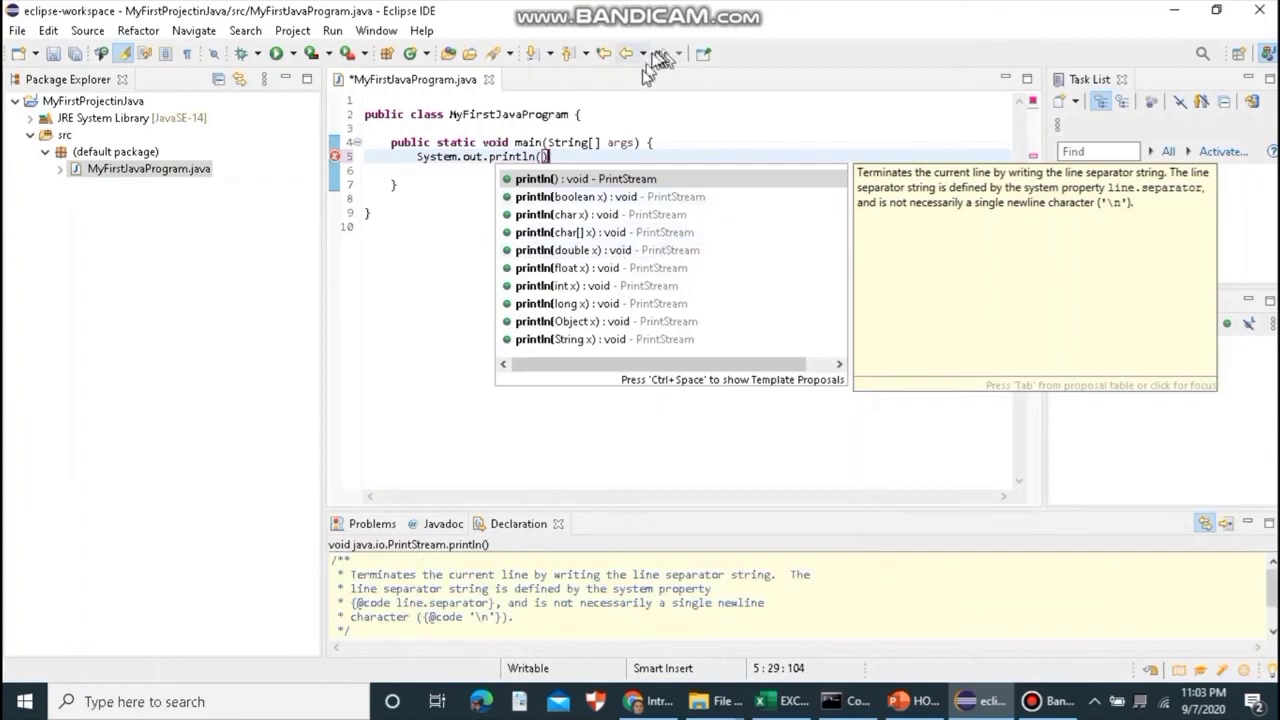
click(541, 157)
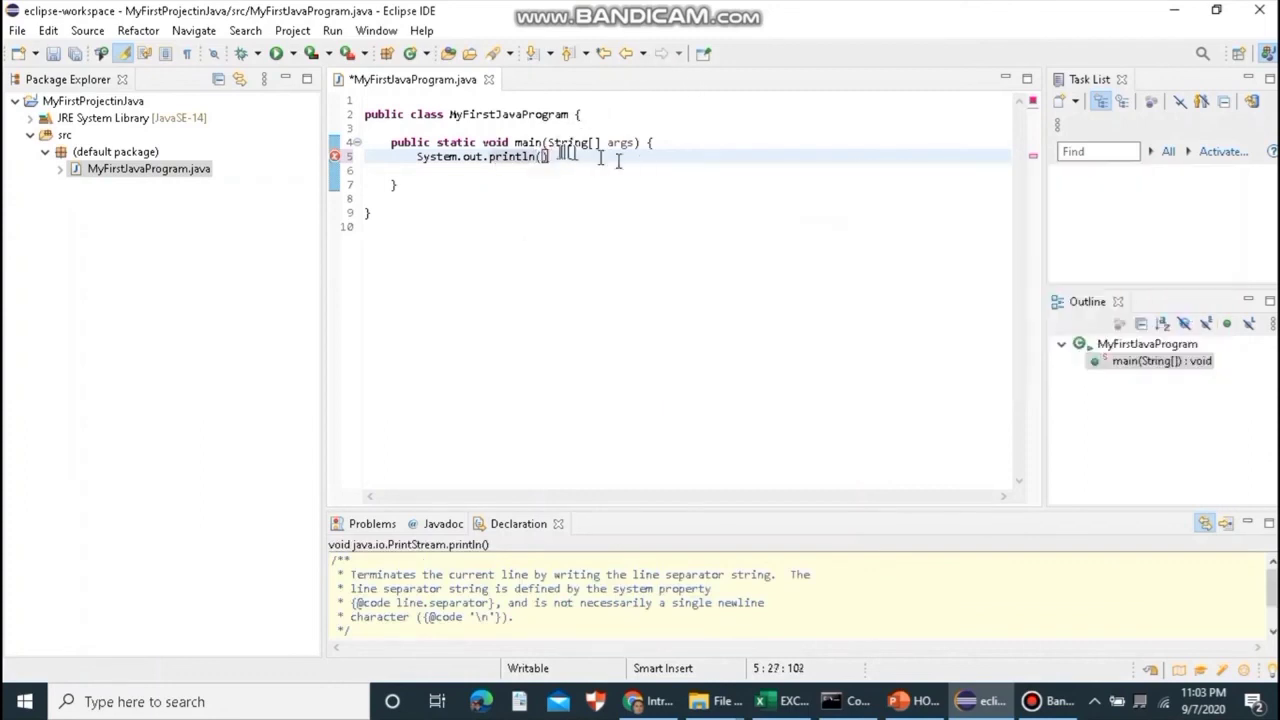
click(545, 157)
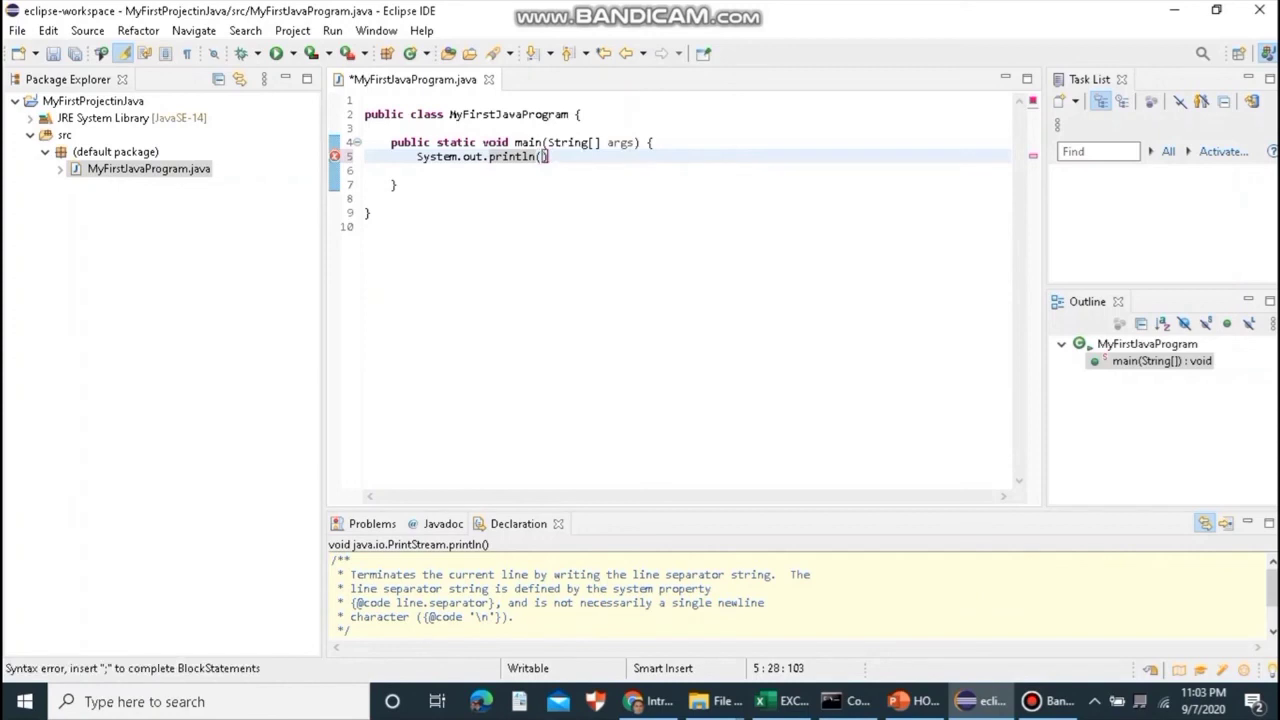
- Type the quoted message "Hello class this is my first Java Program" inside println
text("")
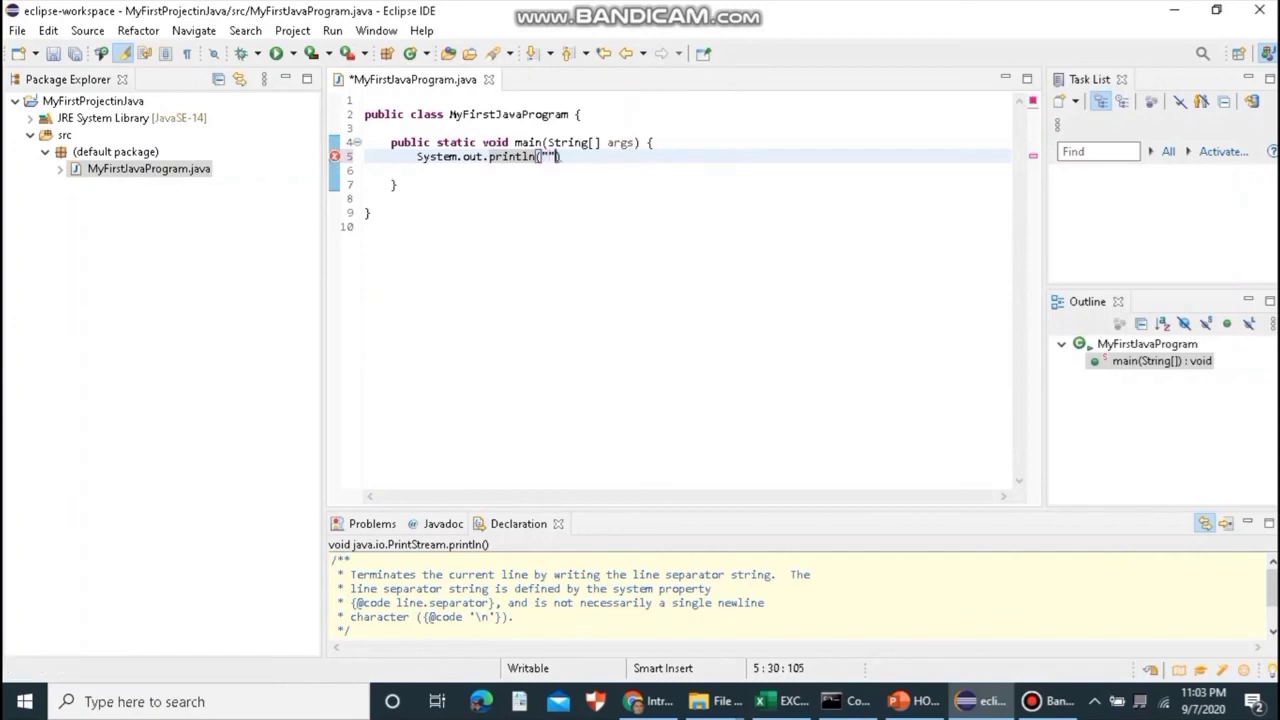
key(Left)
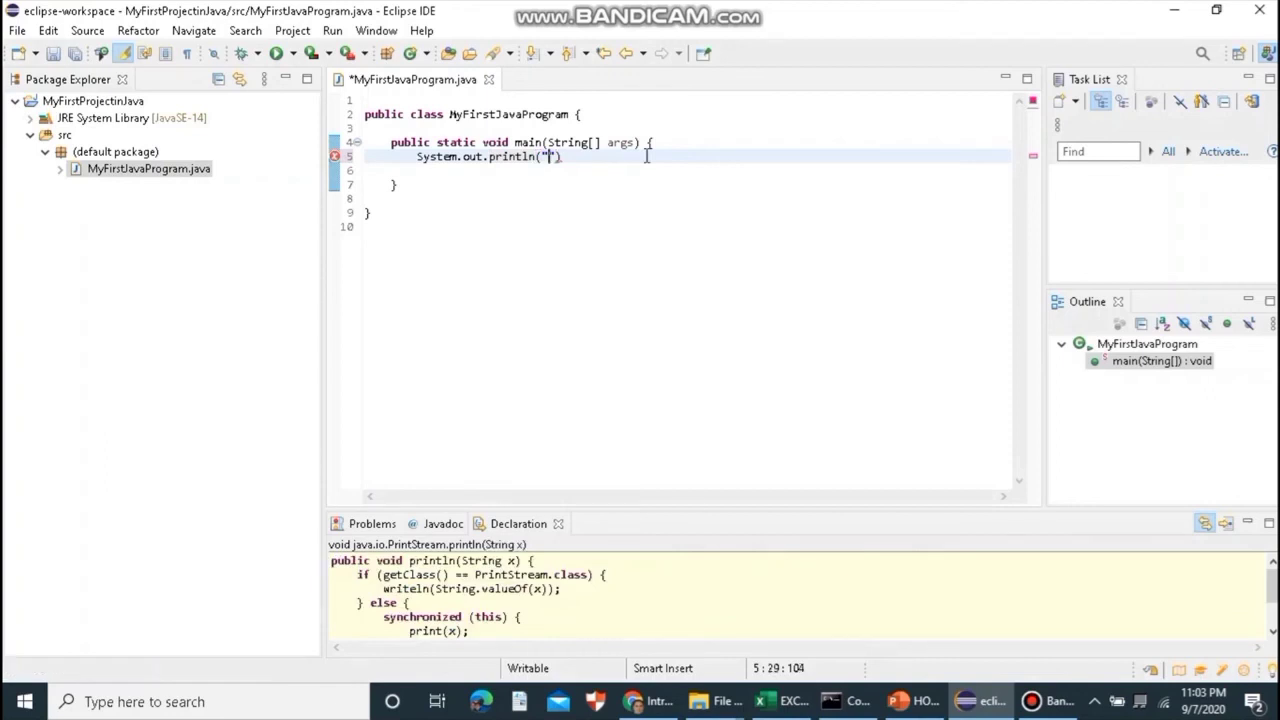
text(Hello)
text( class )
text(this is)
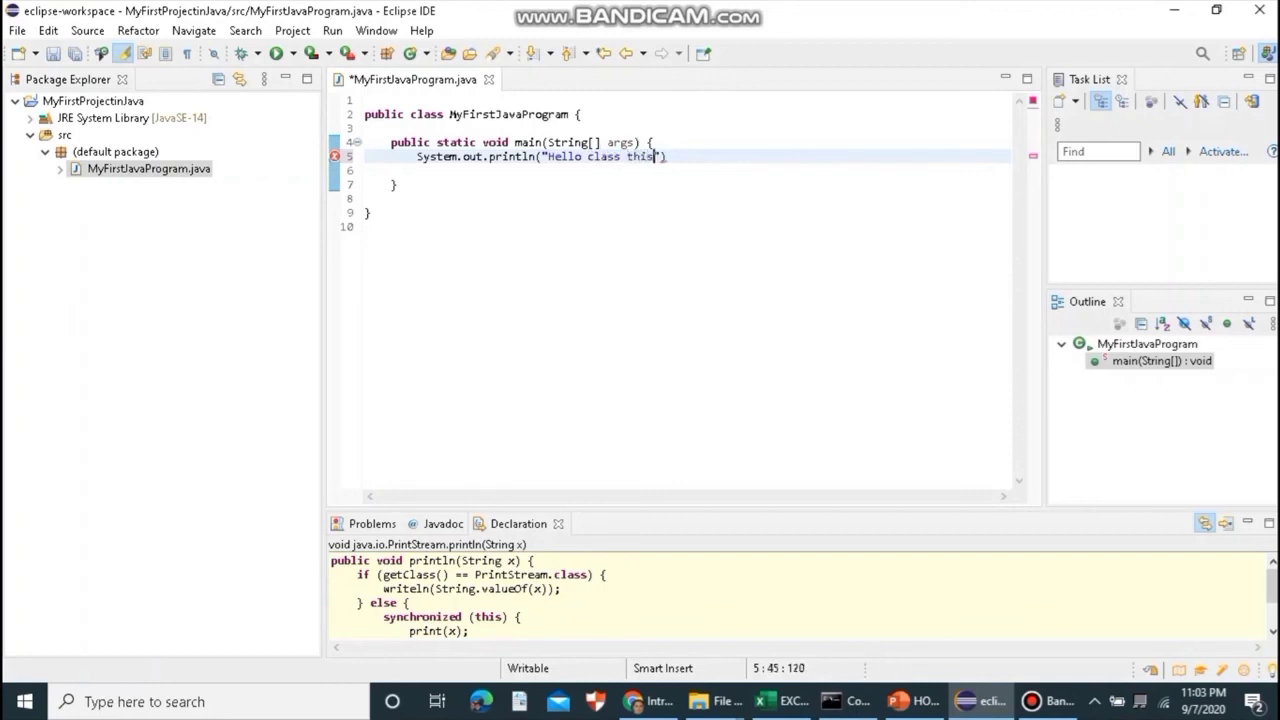
text( my first Java )
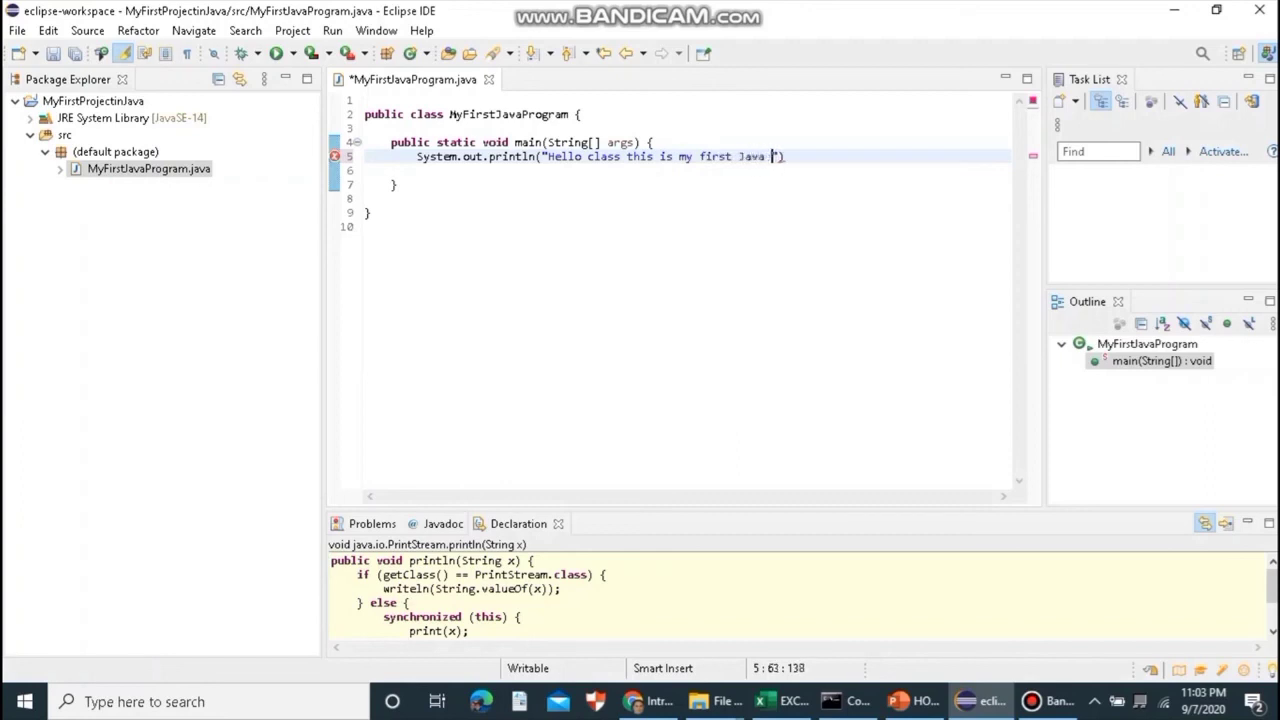
text(Program)
- Fix the message's closing quote and parenthesis, and end the statement with a semicolon
drag(820, 157, 563, 163)
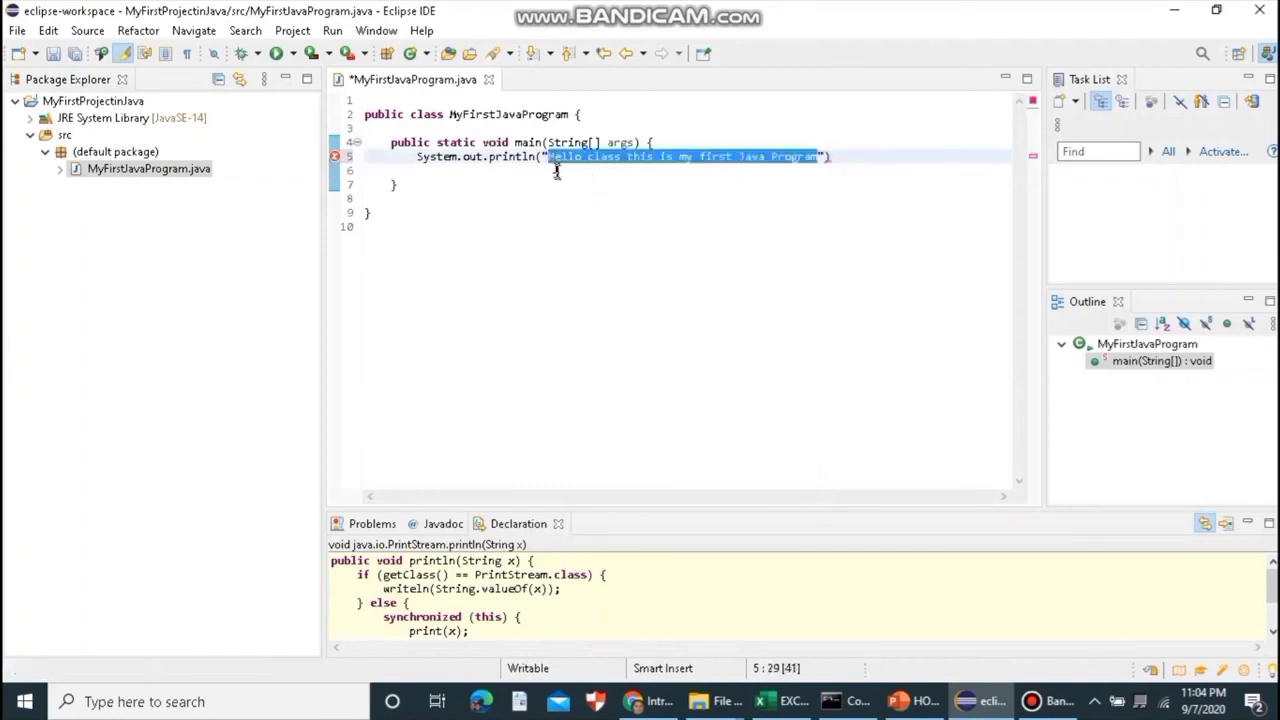
drag(543, 157, 549, 157)
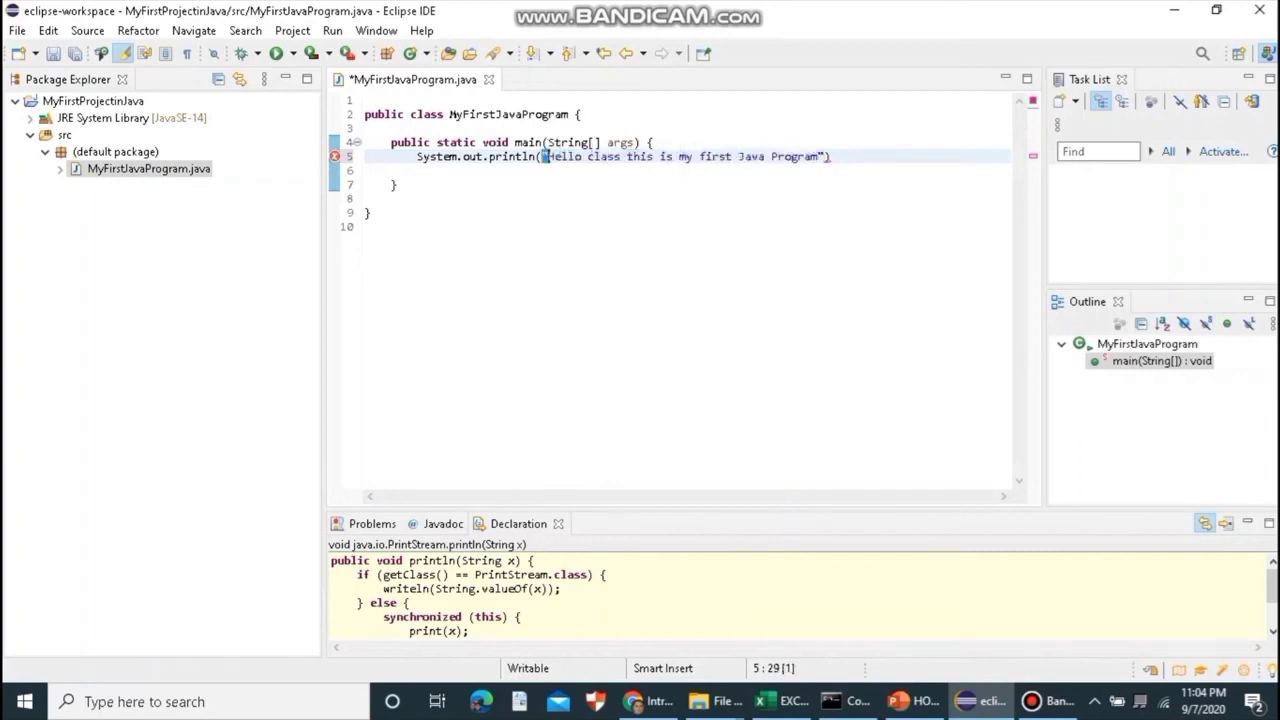
click(820, 156)
text(")
click(842, 157)
key(BackSpace)
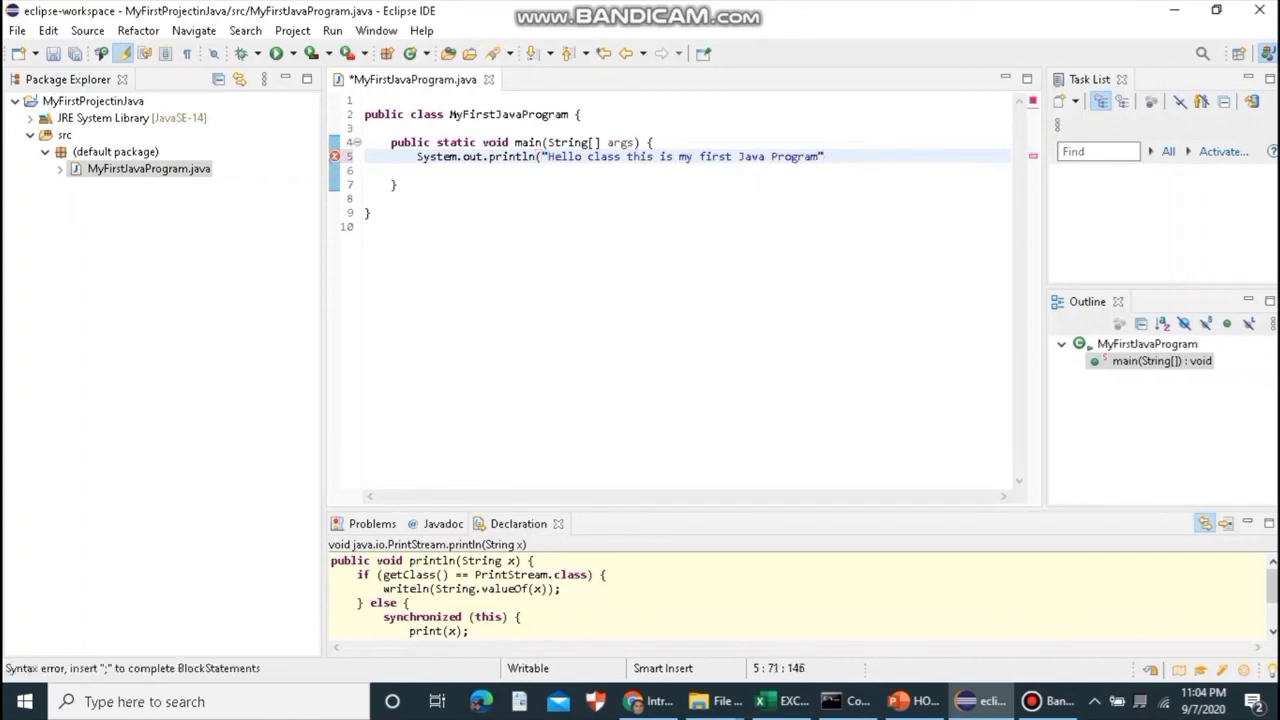
text())
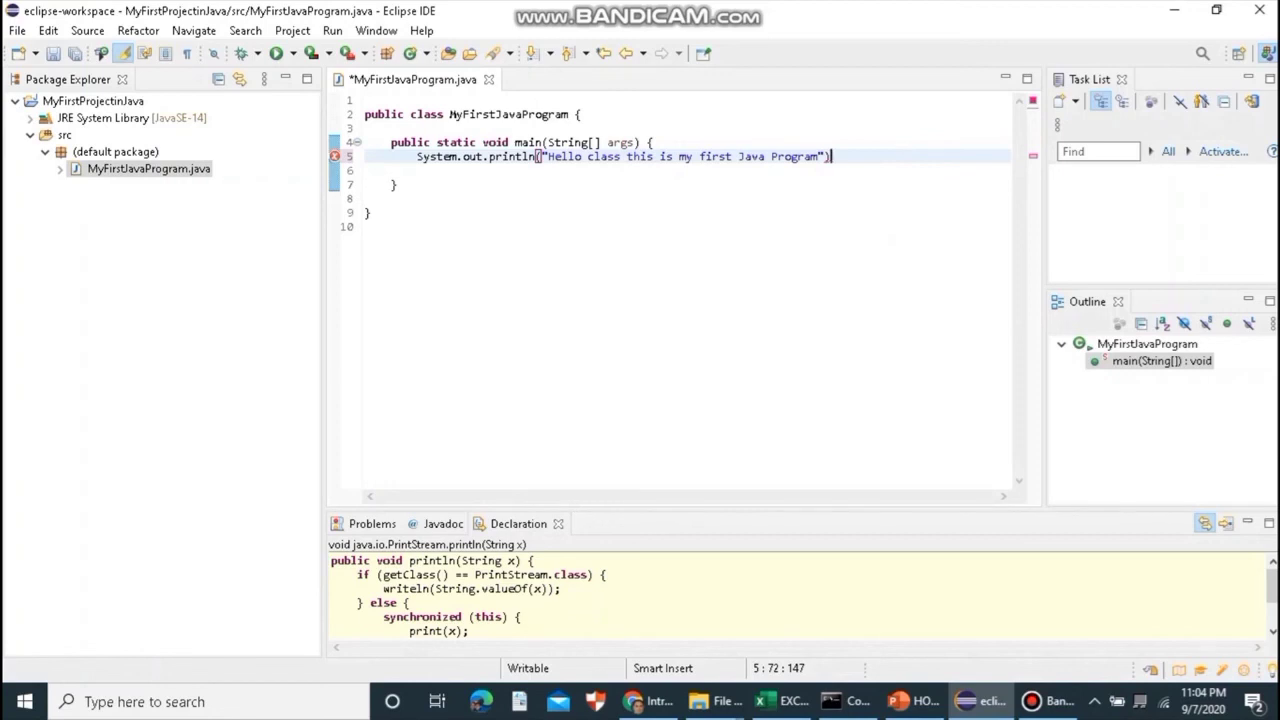
text(;)
- Save and run MyFirstJavaProgram, then highlight "Hello class this is my first Java Program" in the Console
click(808, 268)
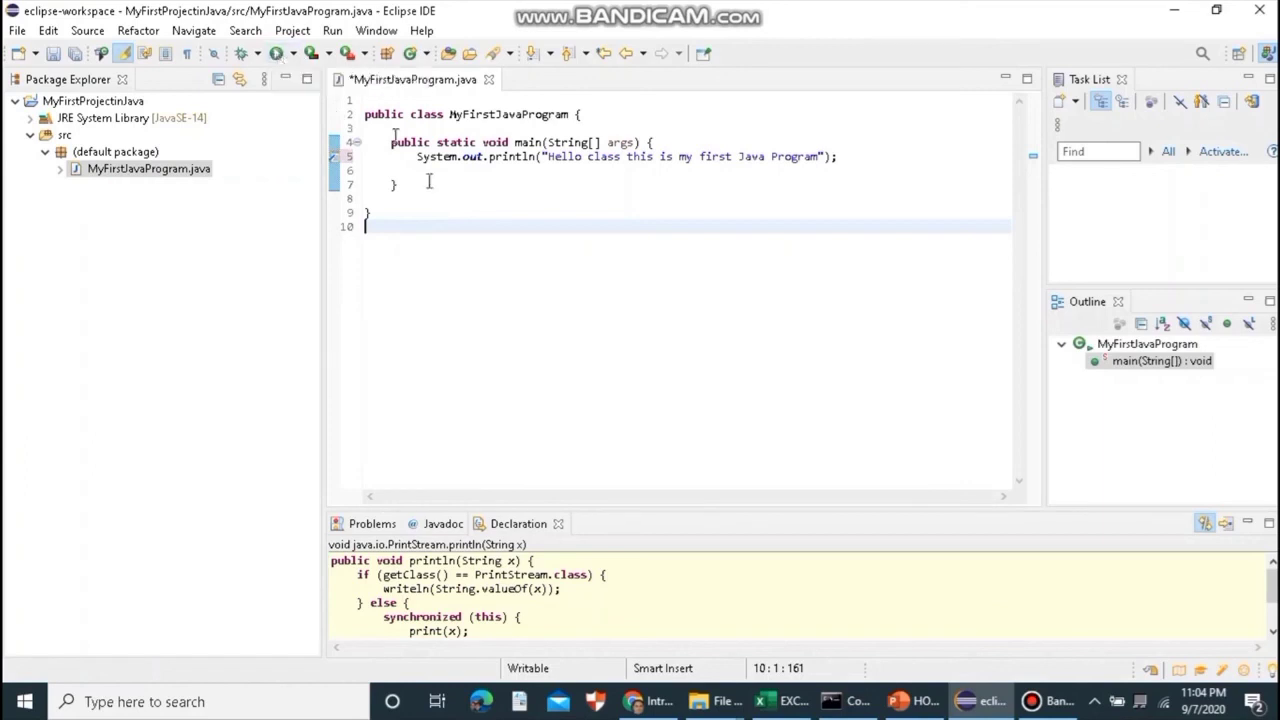
scroll(549, 600, down, 2)
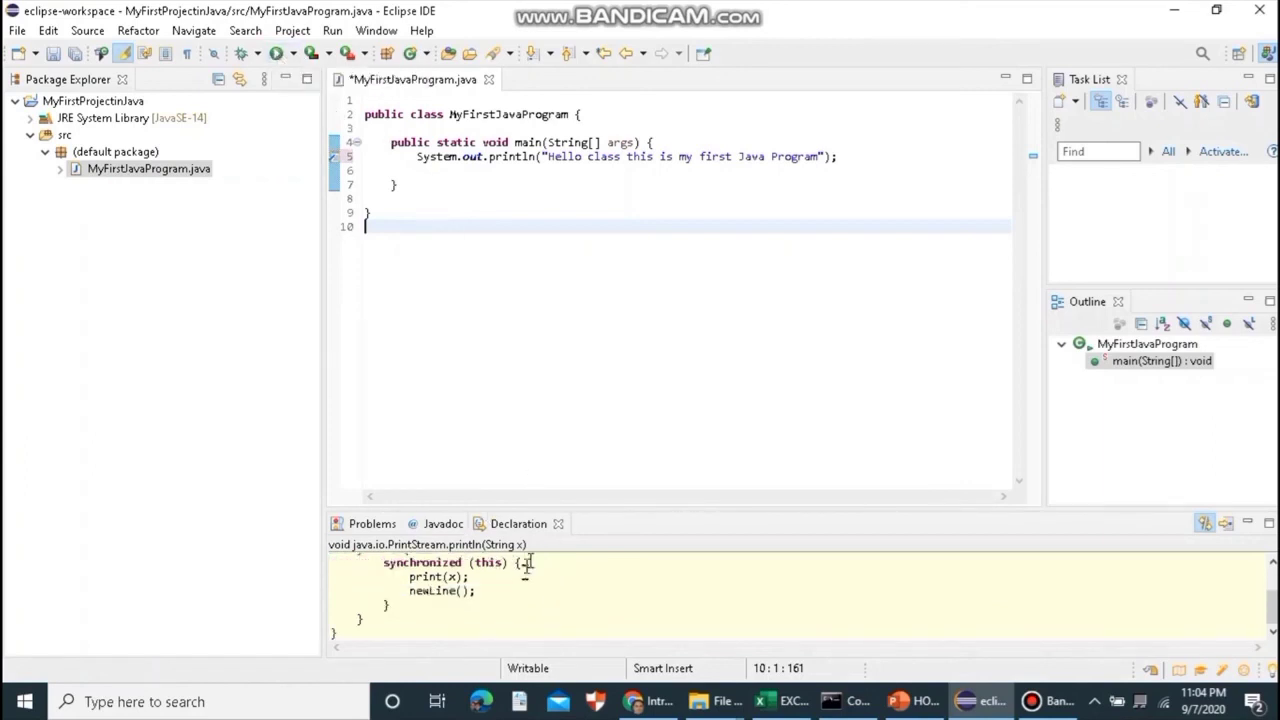
click(277, 53)
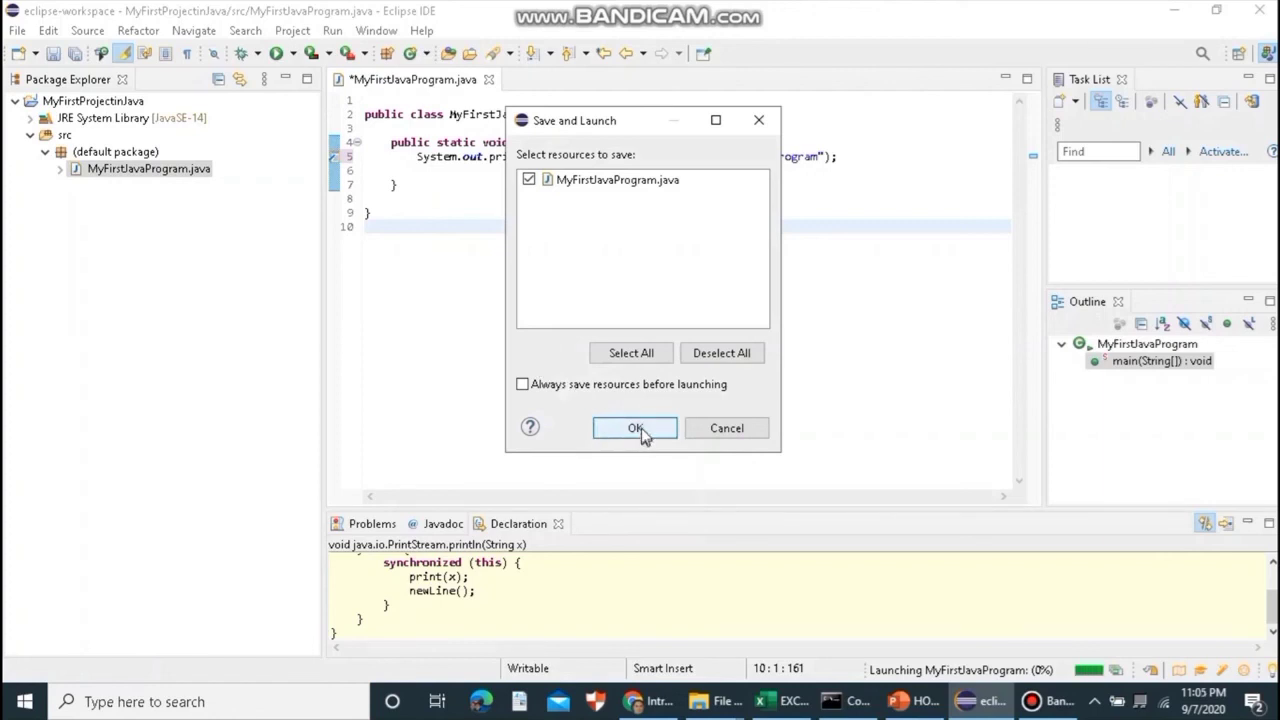
click(638, 430)
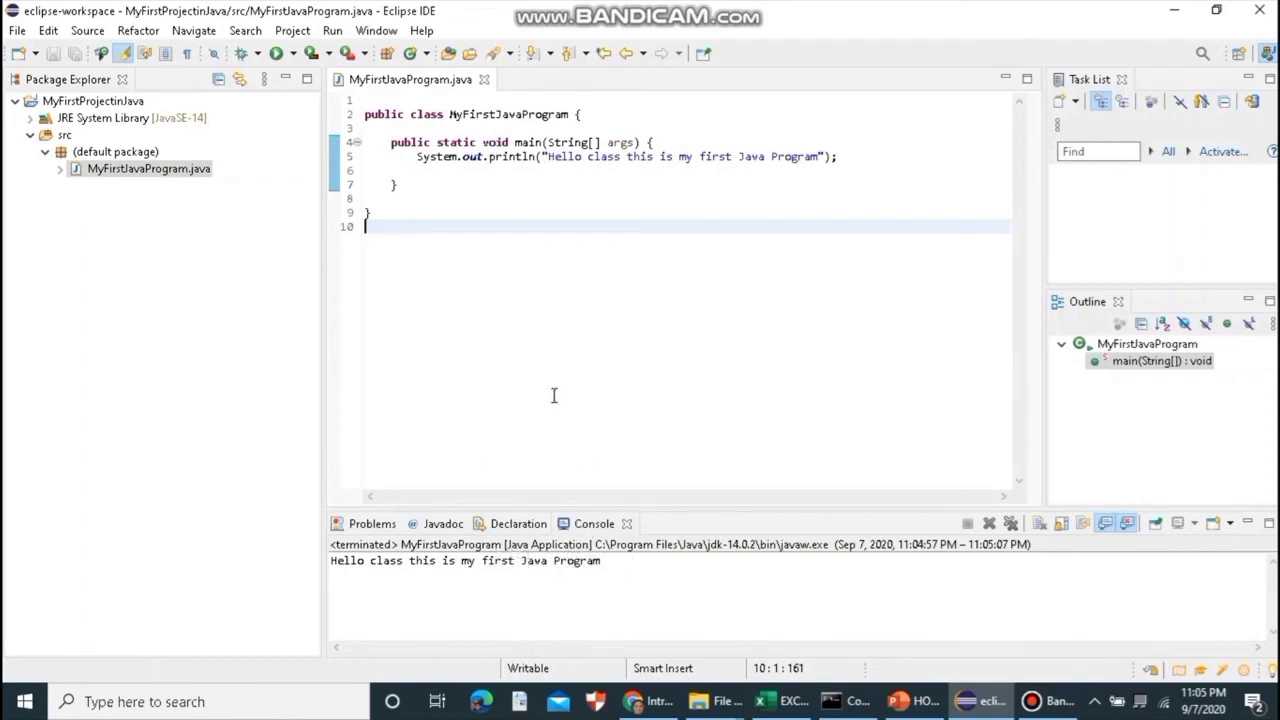
drag(607, 561, 331, 561)
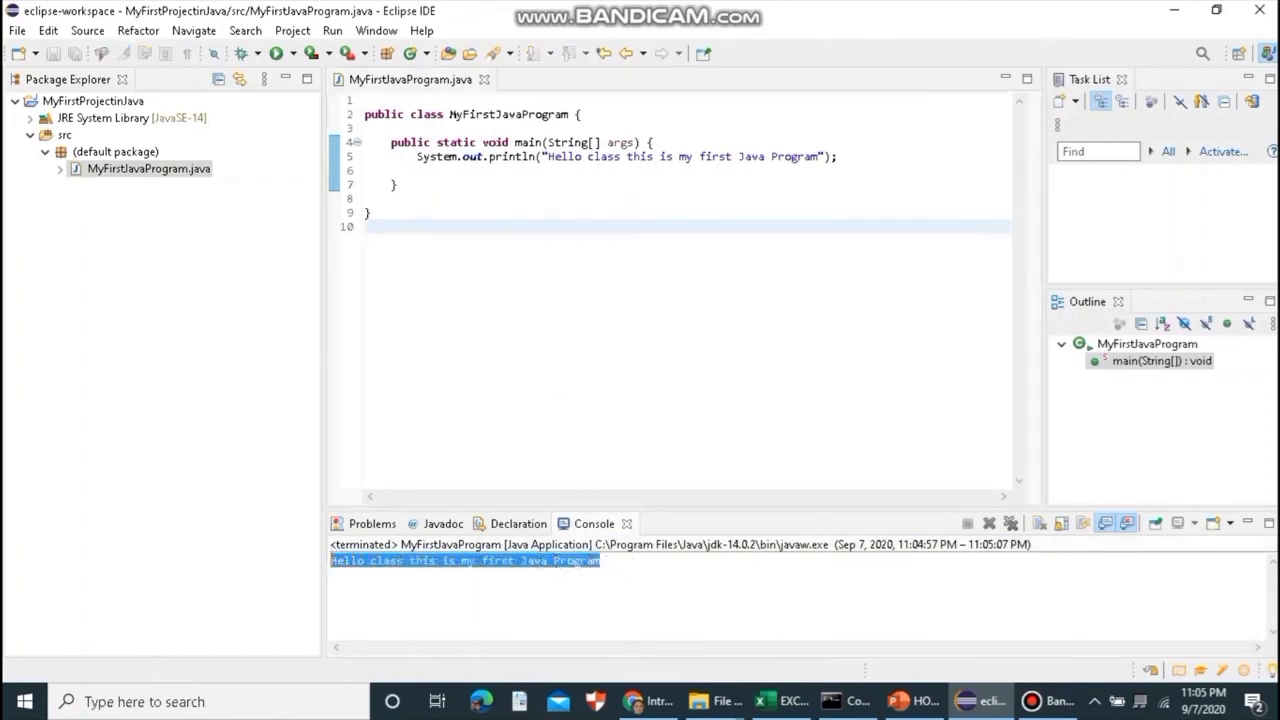